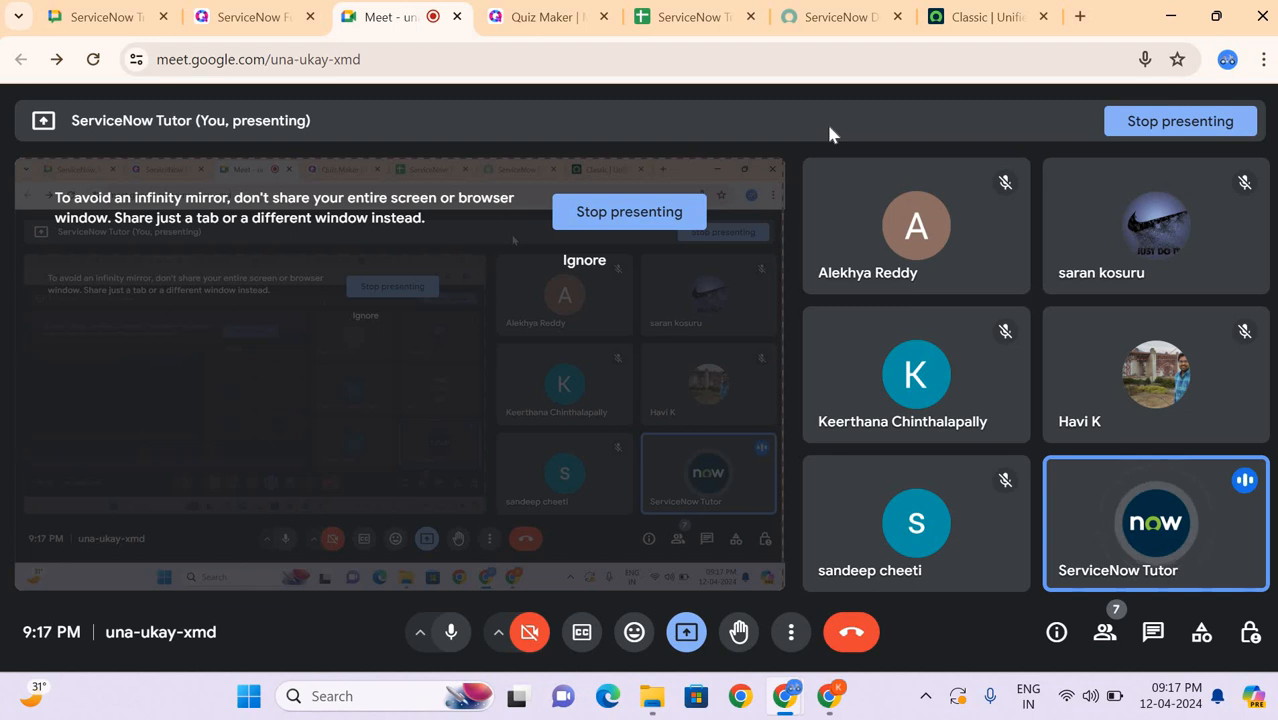
Step: In the ServiceNow instance, find ACL in the application navigator and open the Access Control (ACL) list in its own browser tab
click(977, 14)
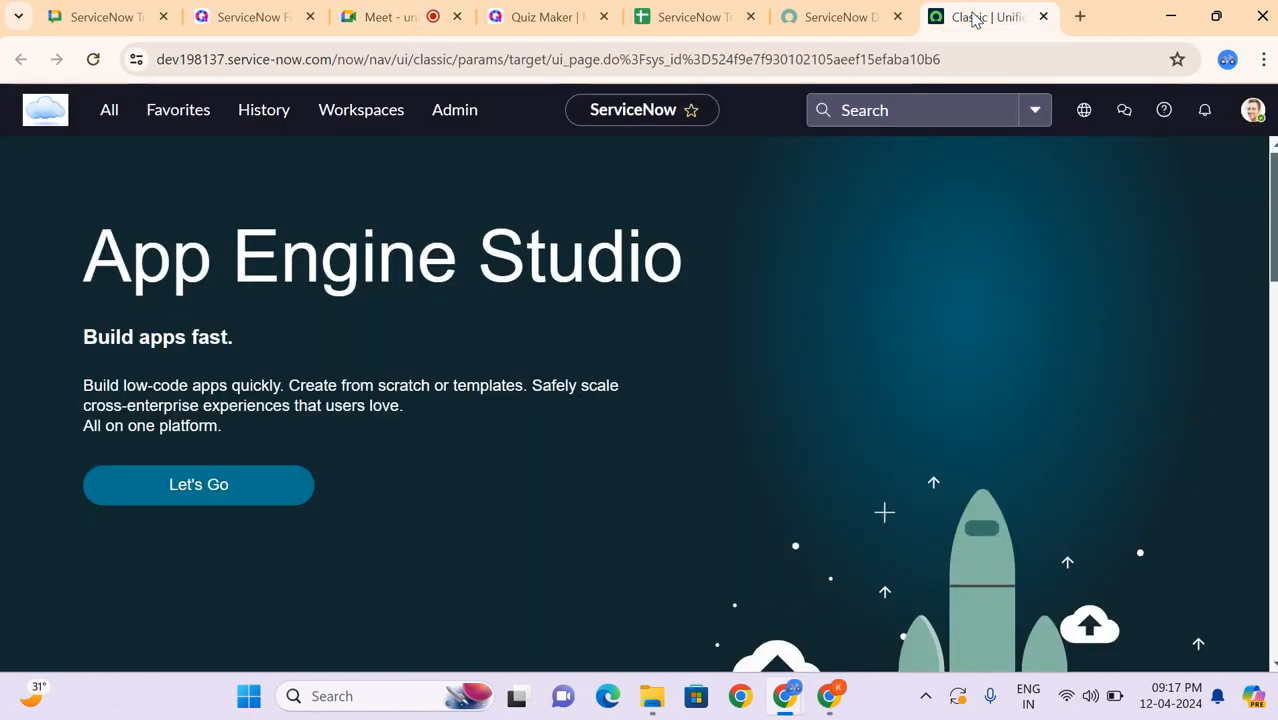
click(109, 109)
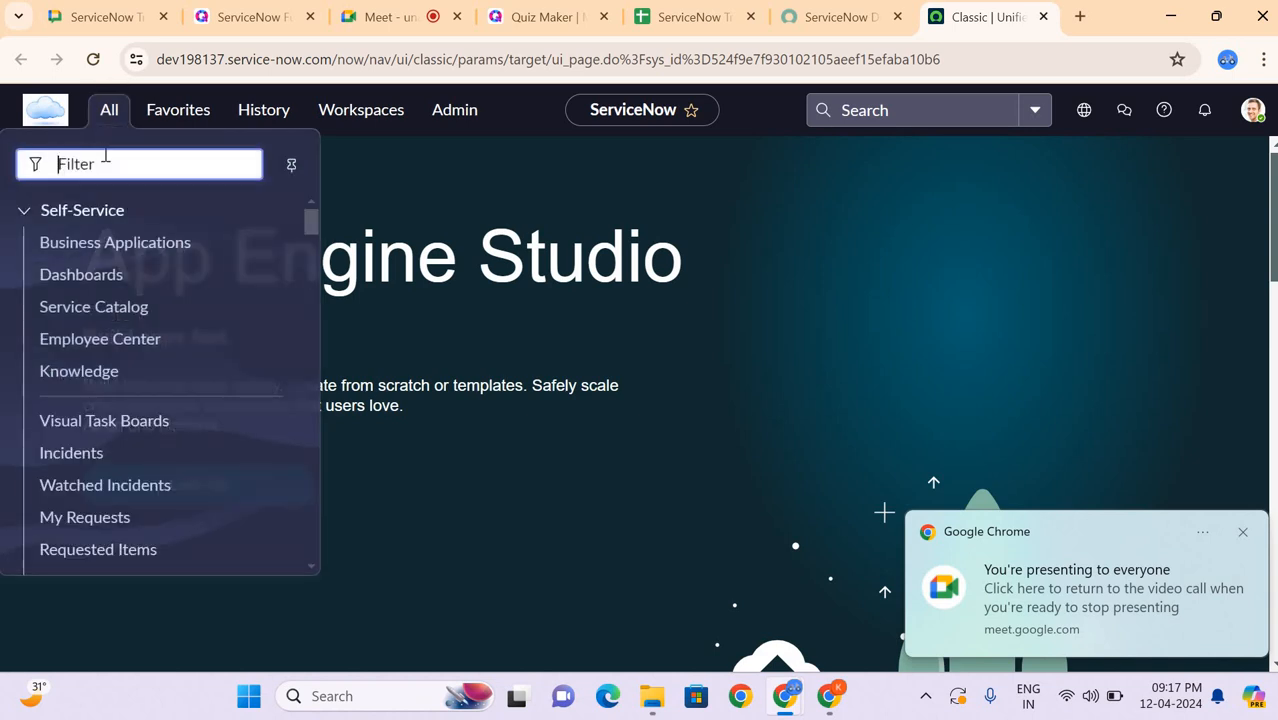
text(ACL)
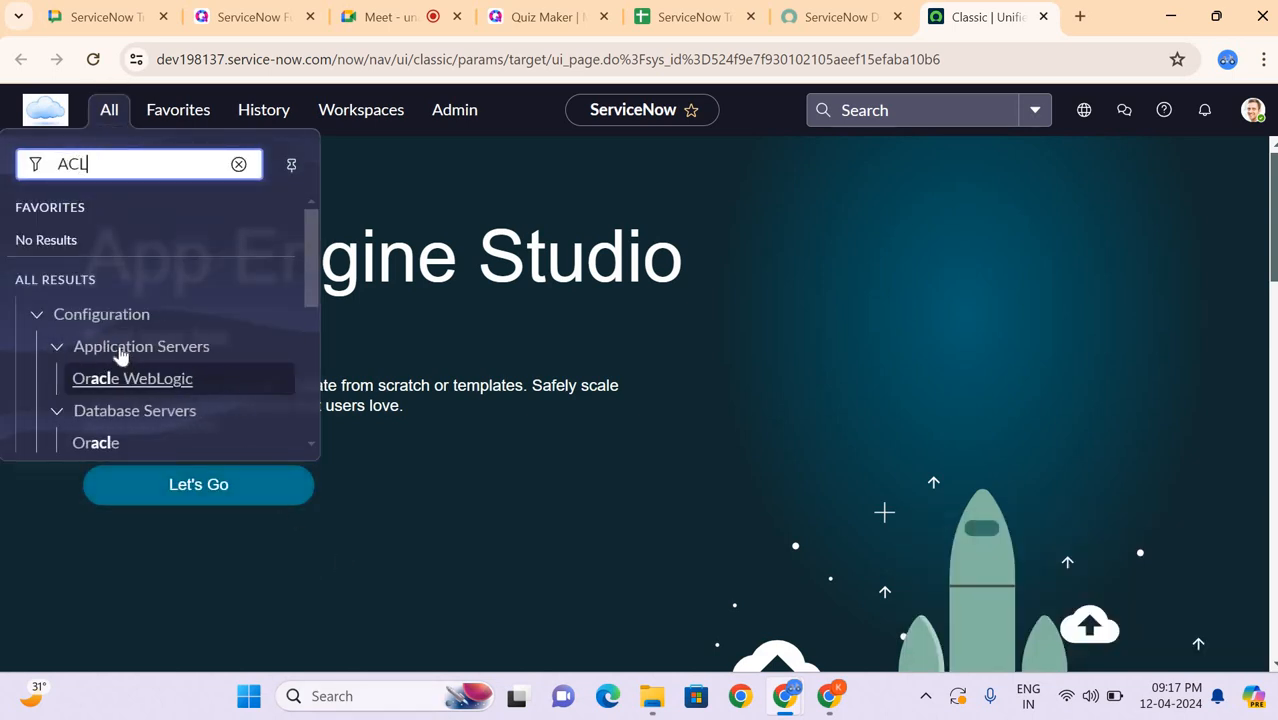
scroll(117, 345, down, 5)
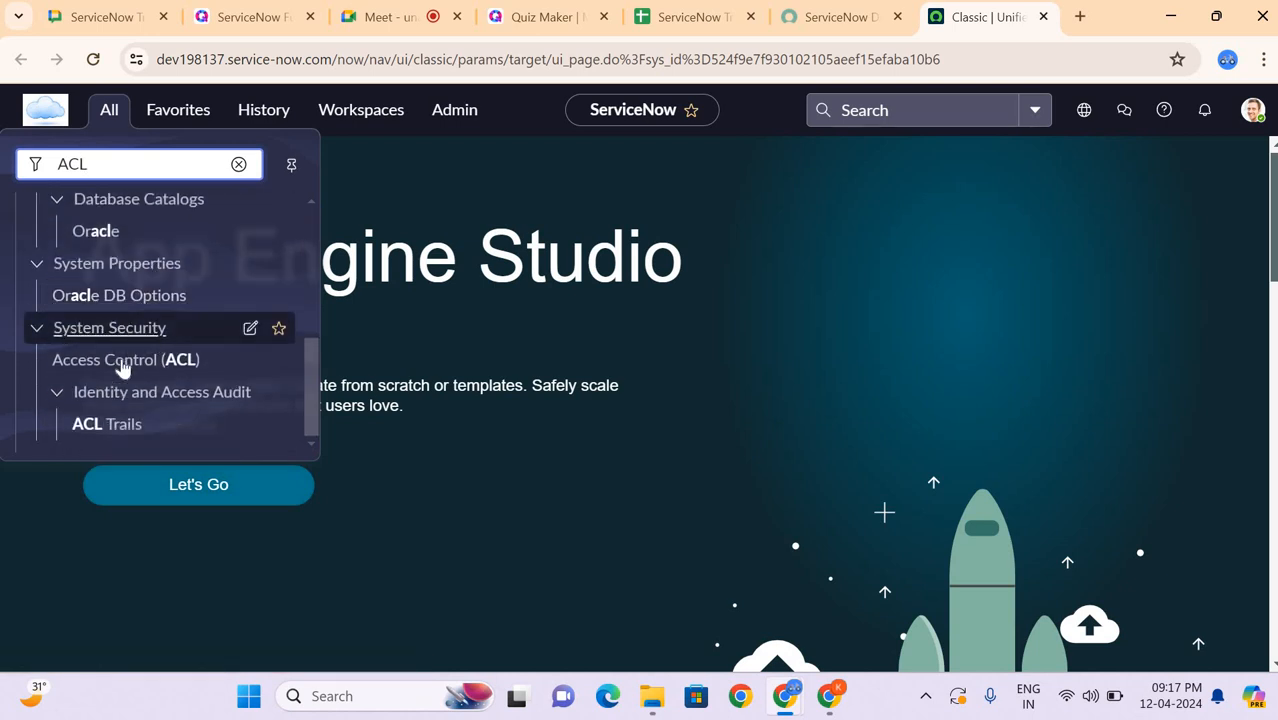
middle_click(120, 365)
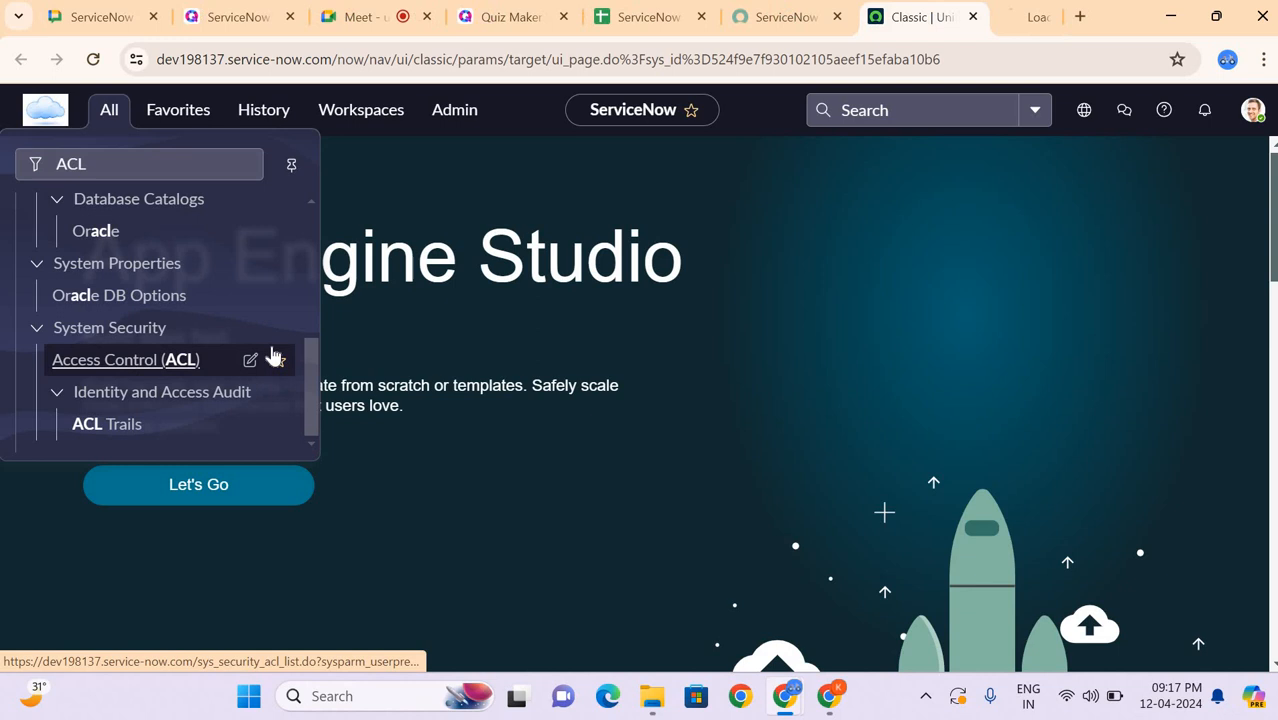
click(1000, 17)
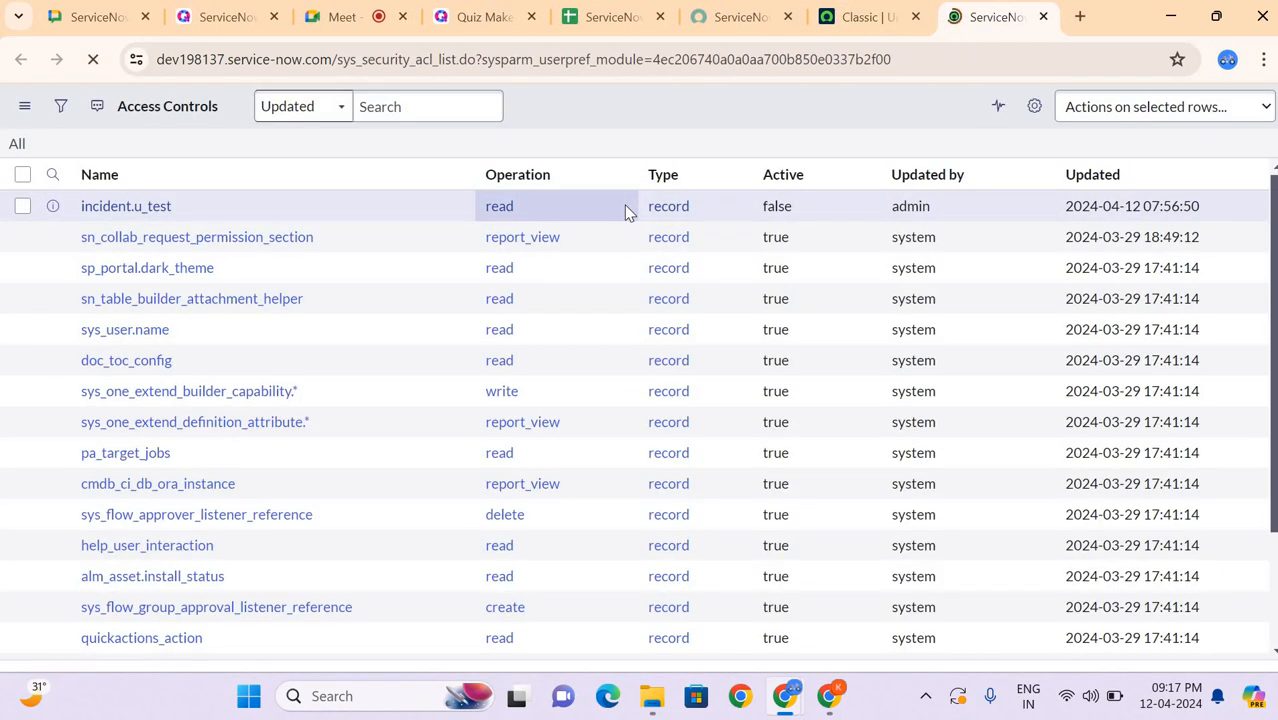
scroll(624, 205, down, 2)
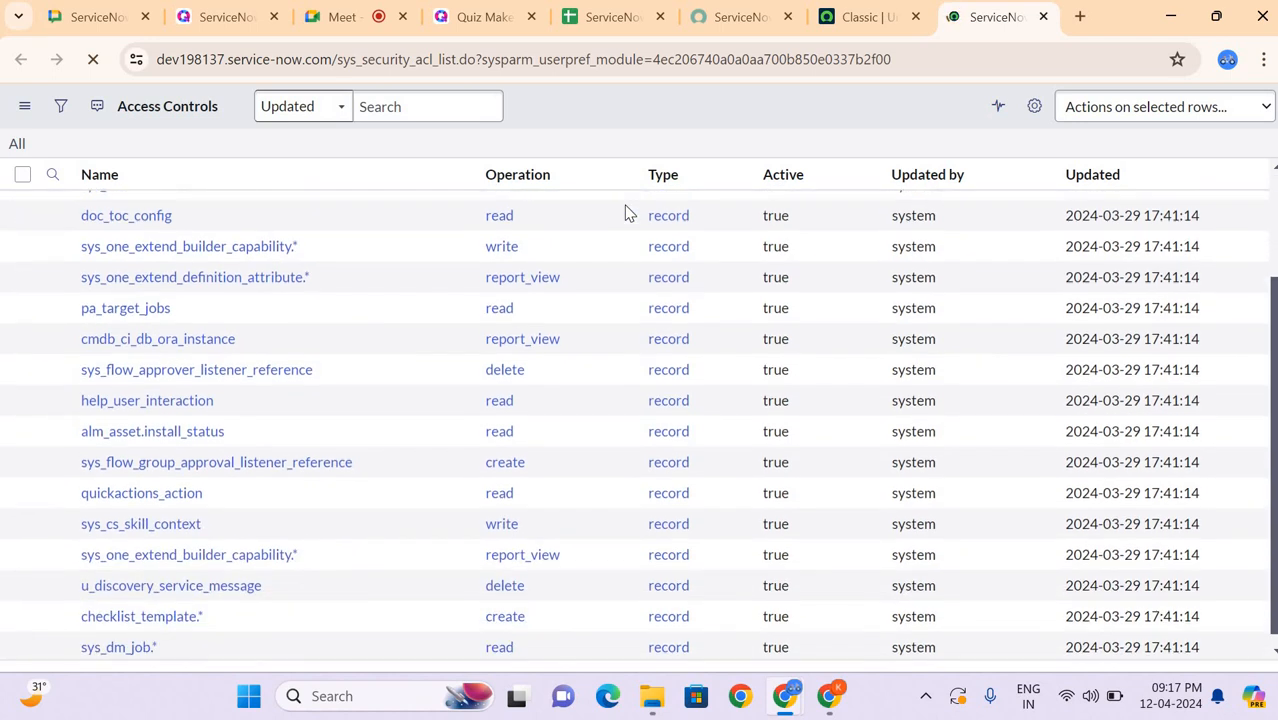
scroll(624, 205, up, 2)
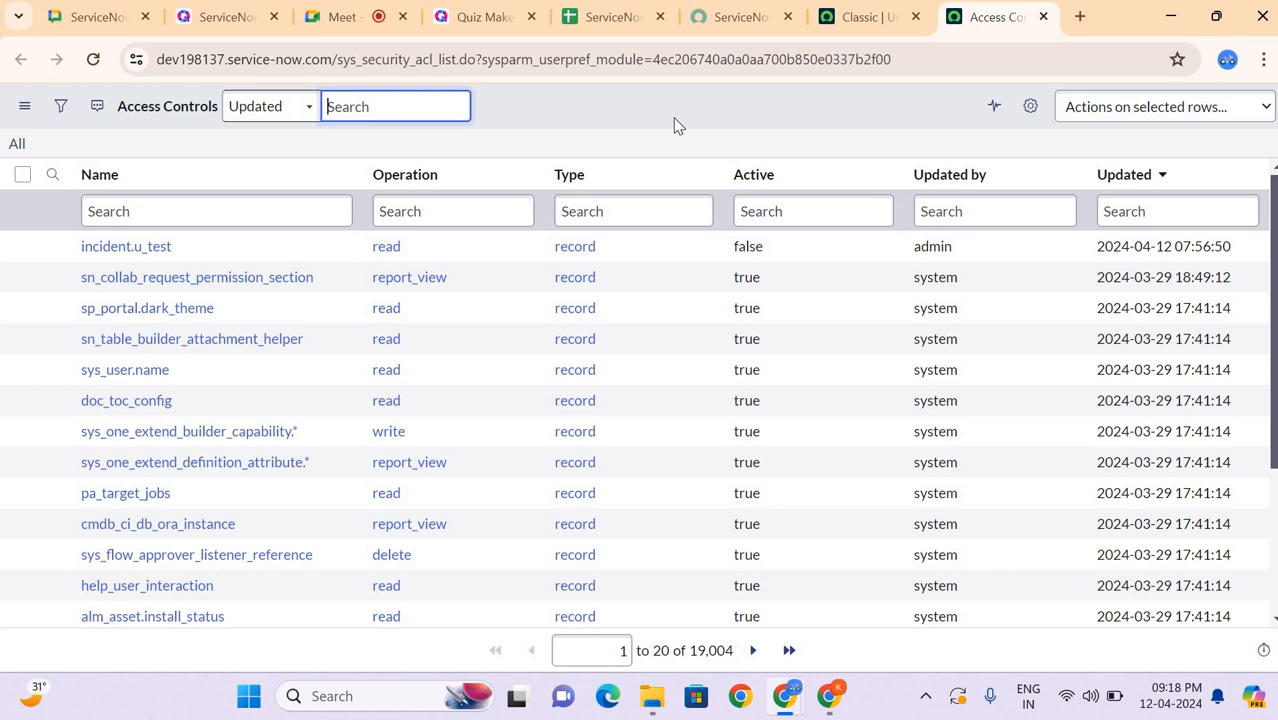
Step: Elevate the administrator's session with the security_admin role from the instance home page
click(851, 33)
click(995, 18)
click(864, 21)
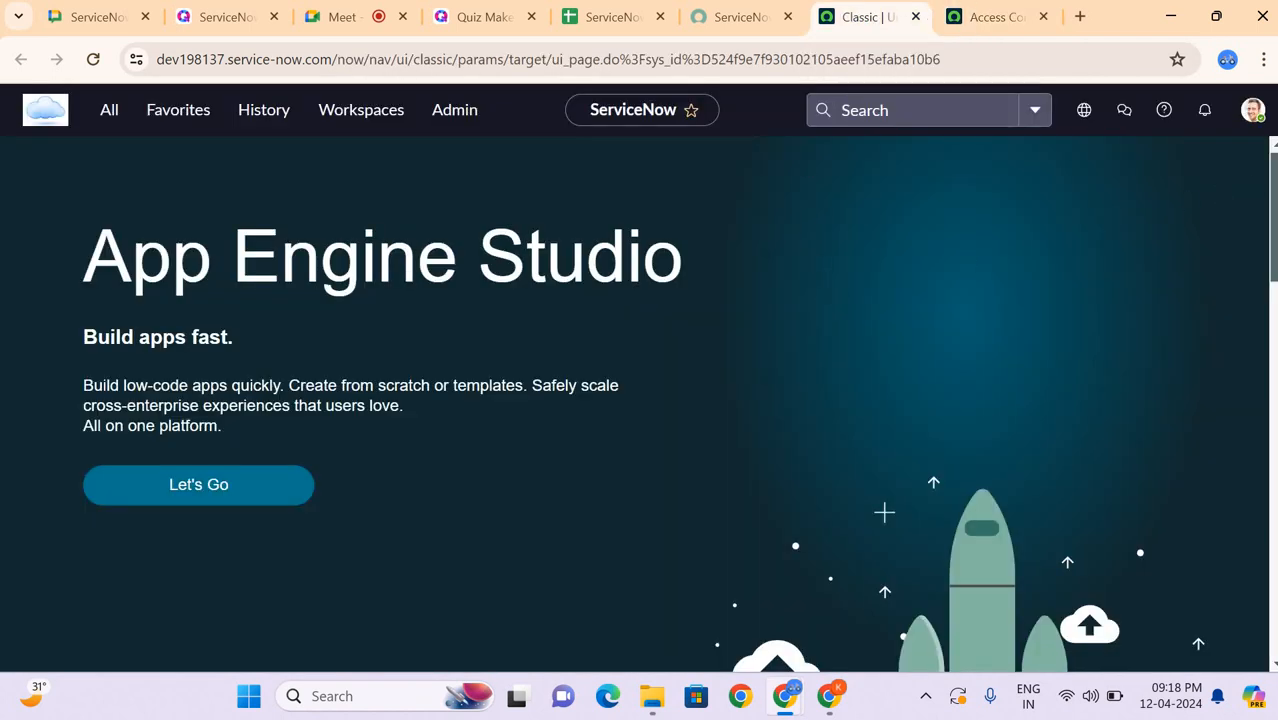
click(1254, 112)
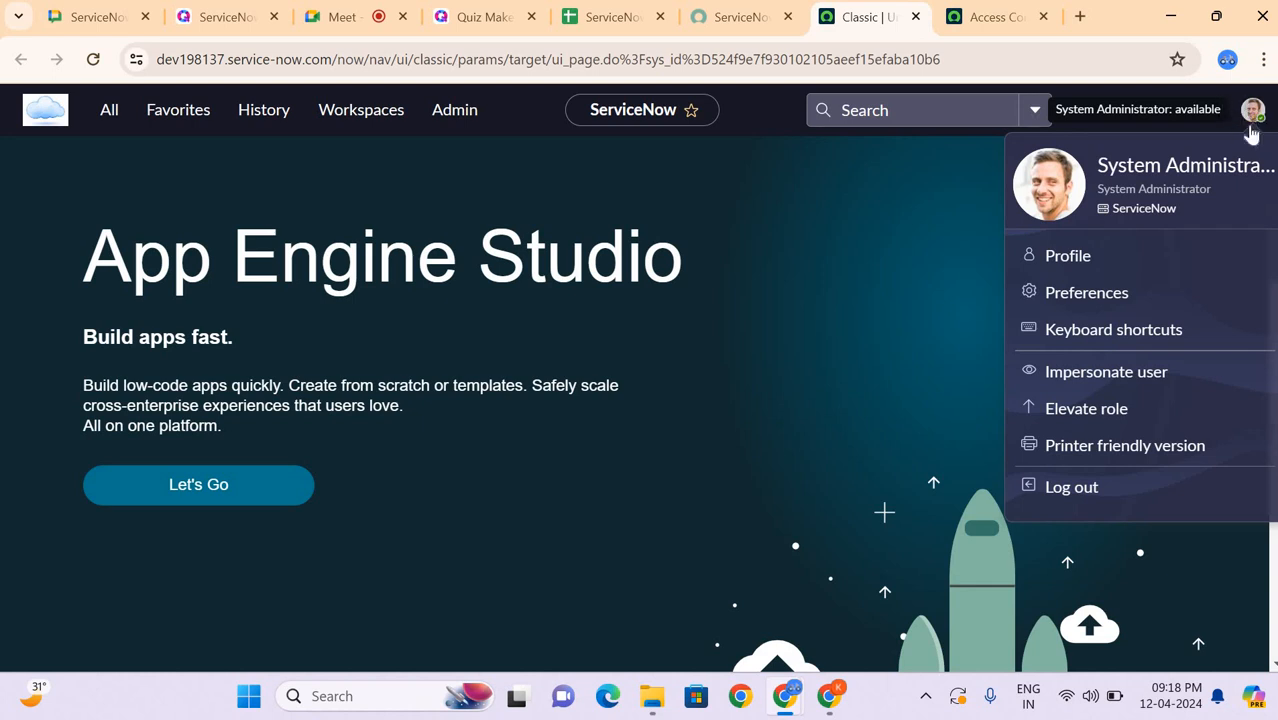
click(1068, 410)
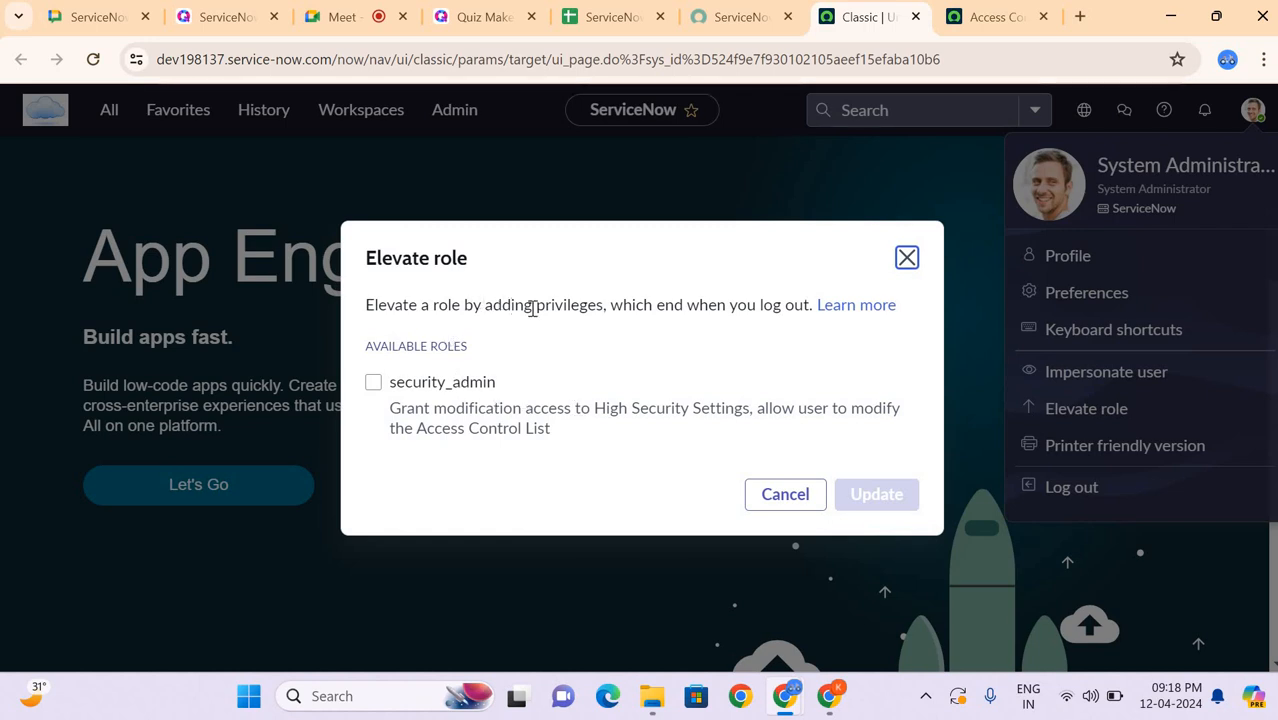
click(420, 385)
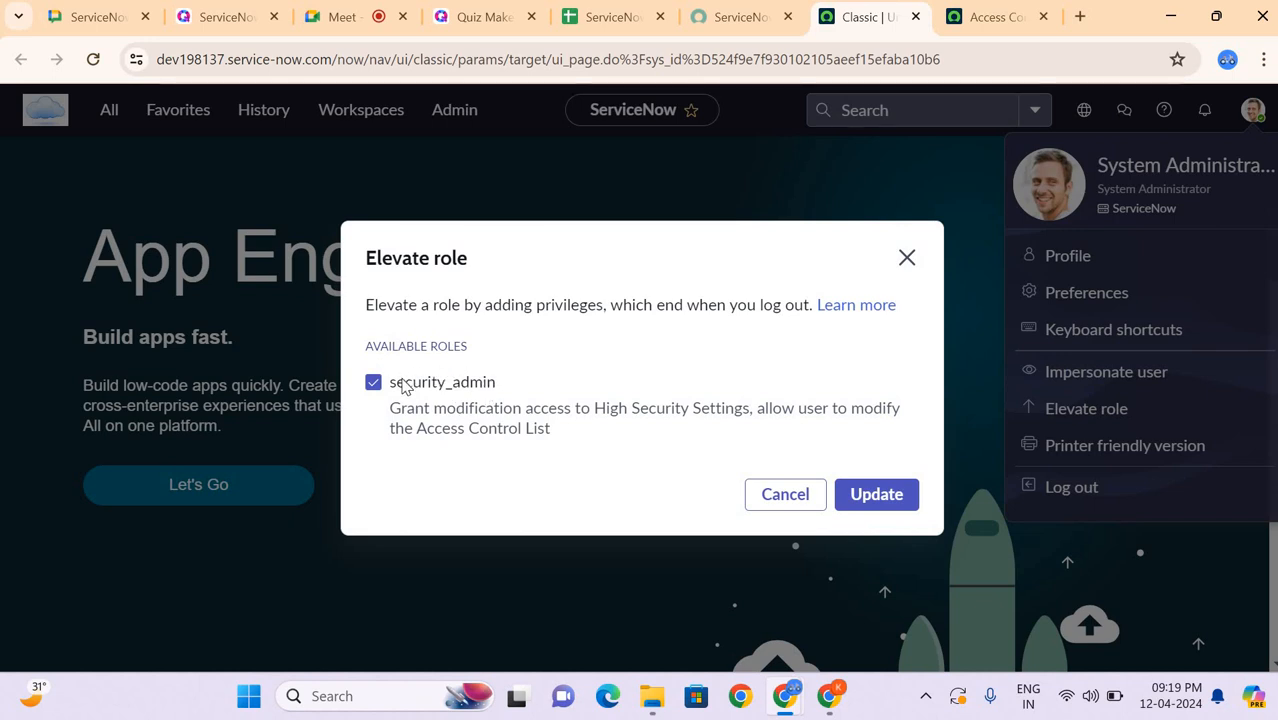
click(879, 495)
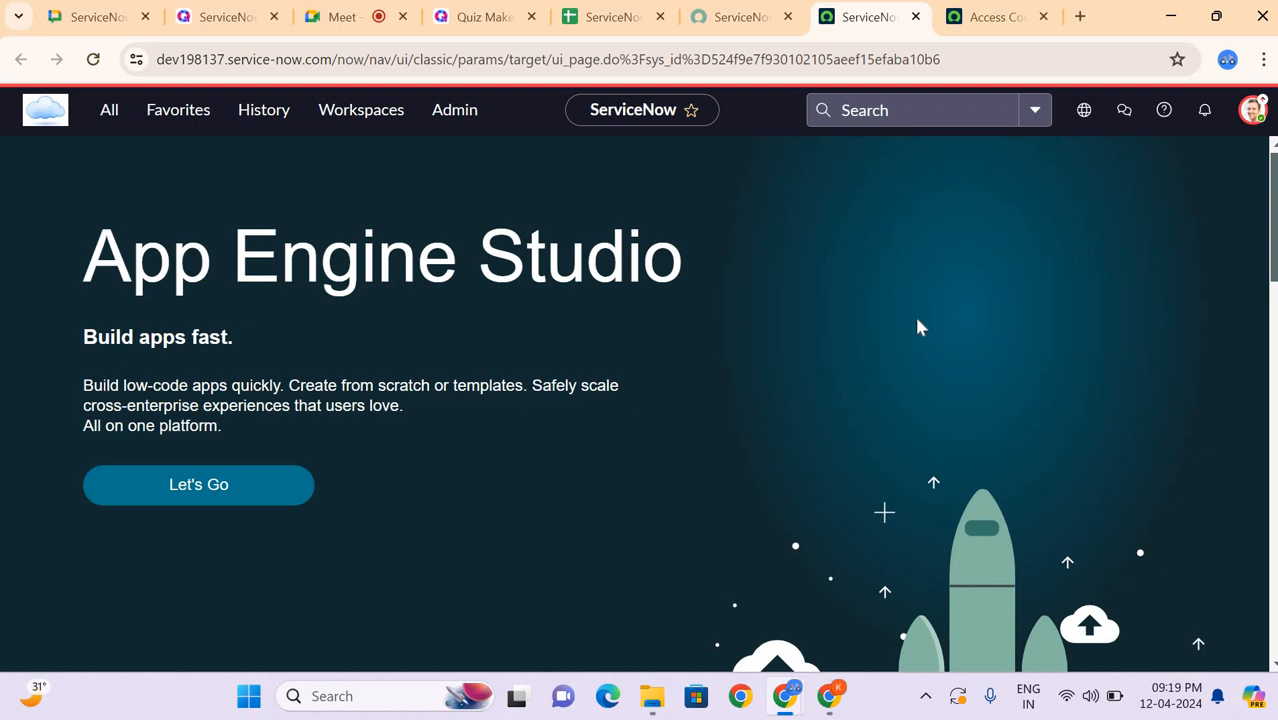
Step: Reload the Access Controls list and sort it by Updated in ascending order
click(983, 25)
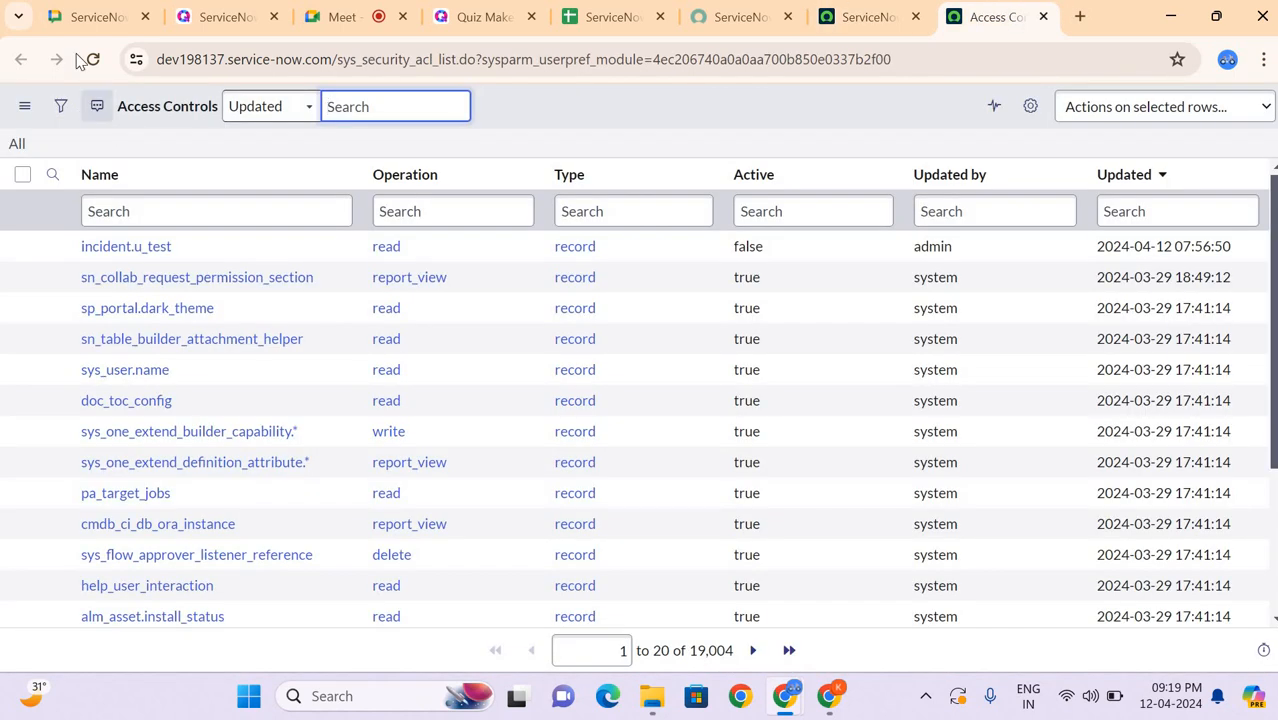
click(92, 60)
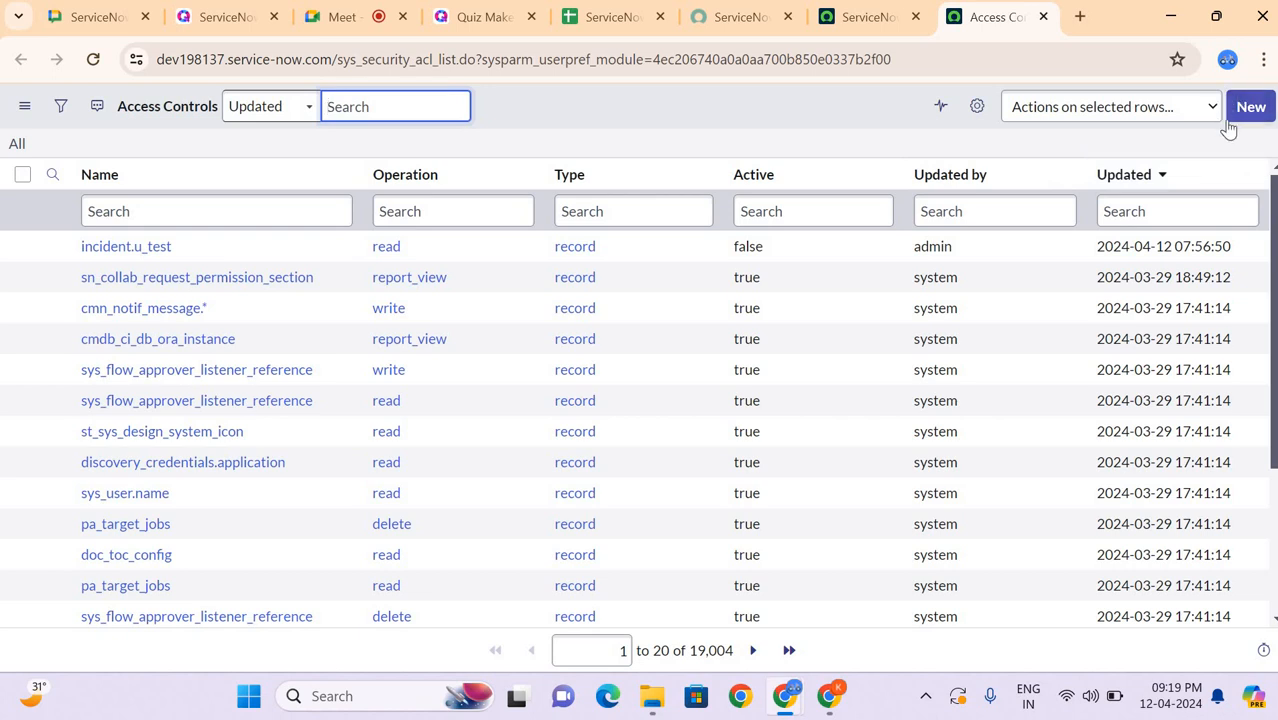
click(1135, 174)
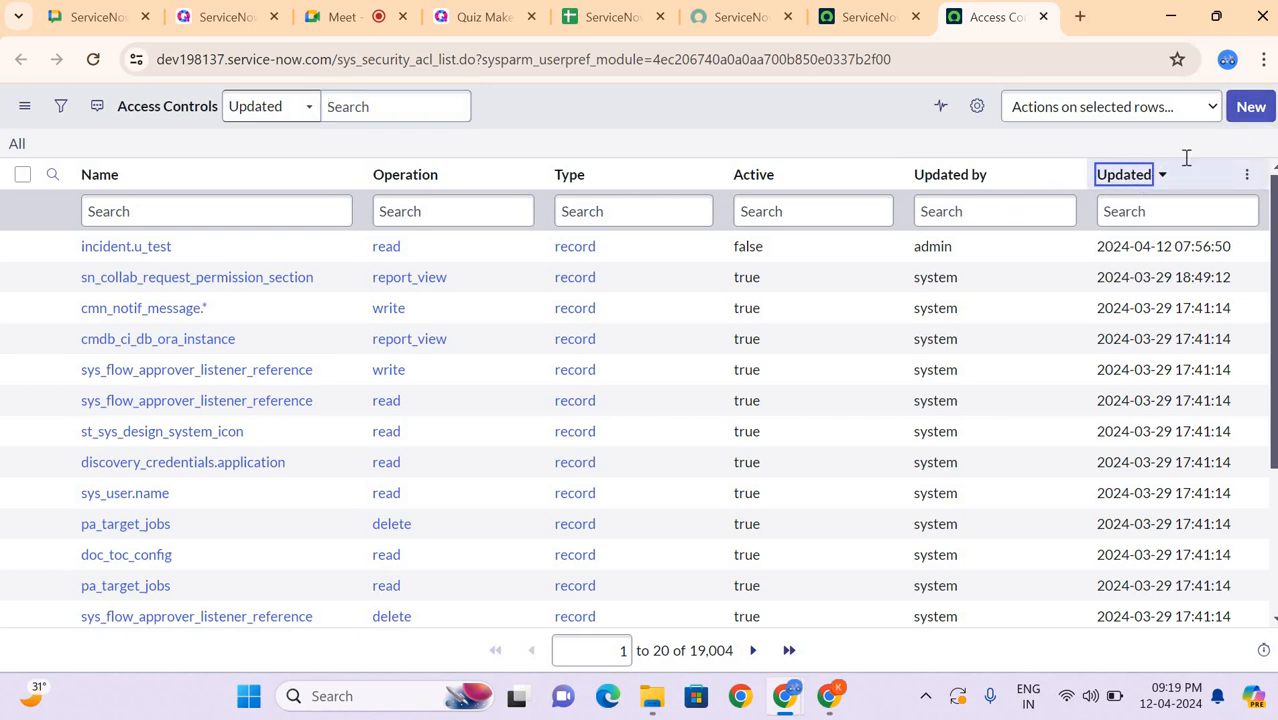
click(1185, 168)
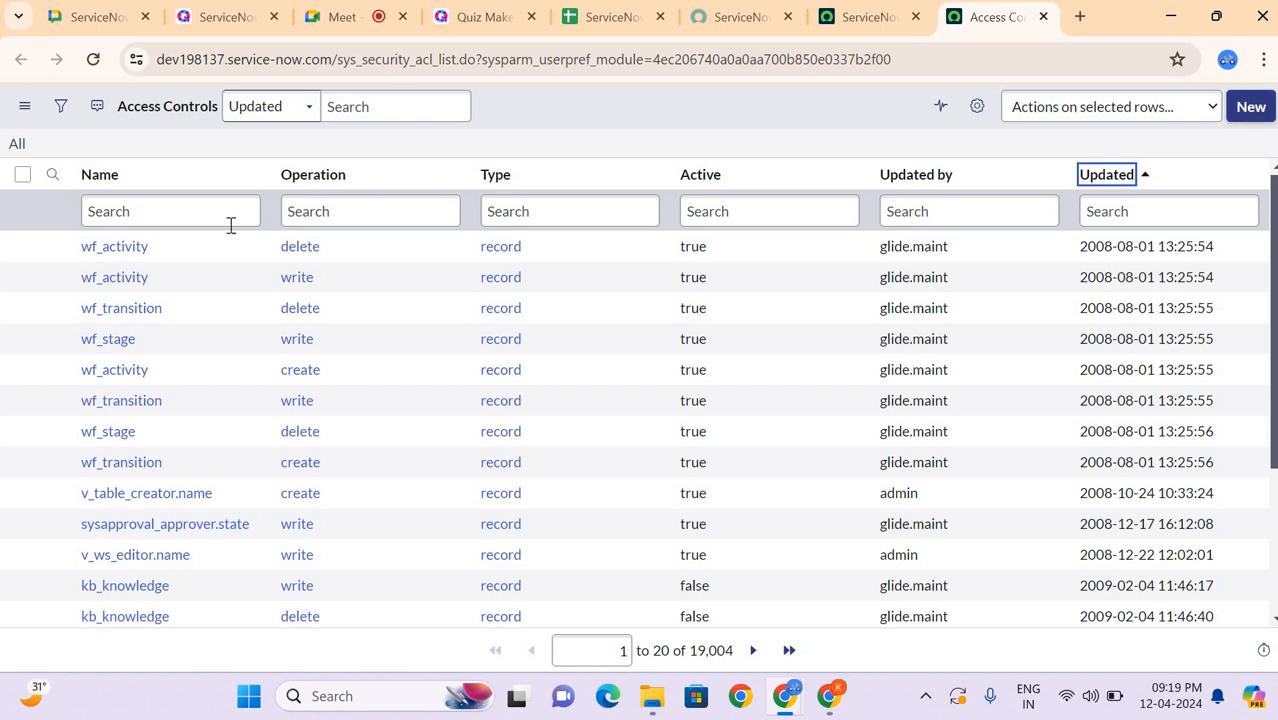
Step: Filter the Access Controls list by name with *incident
click(189, 214)
text(*inciden)
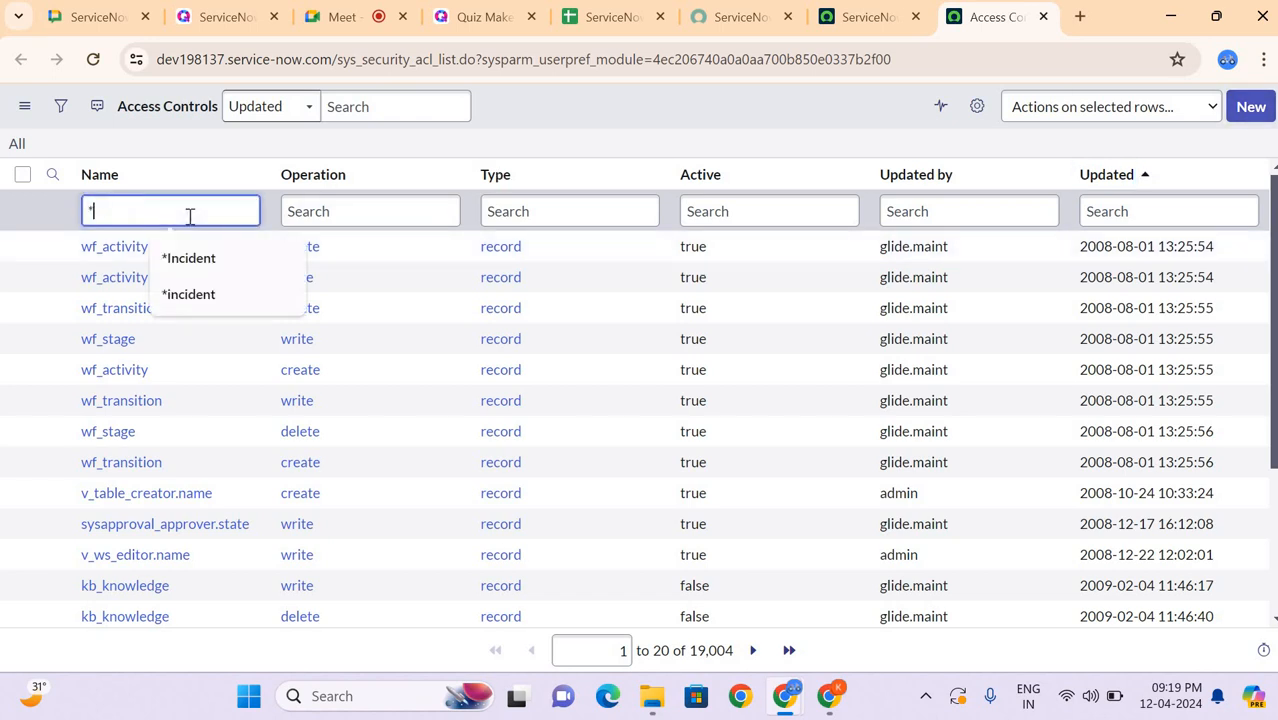
text(t)
key(Return)
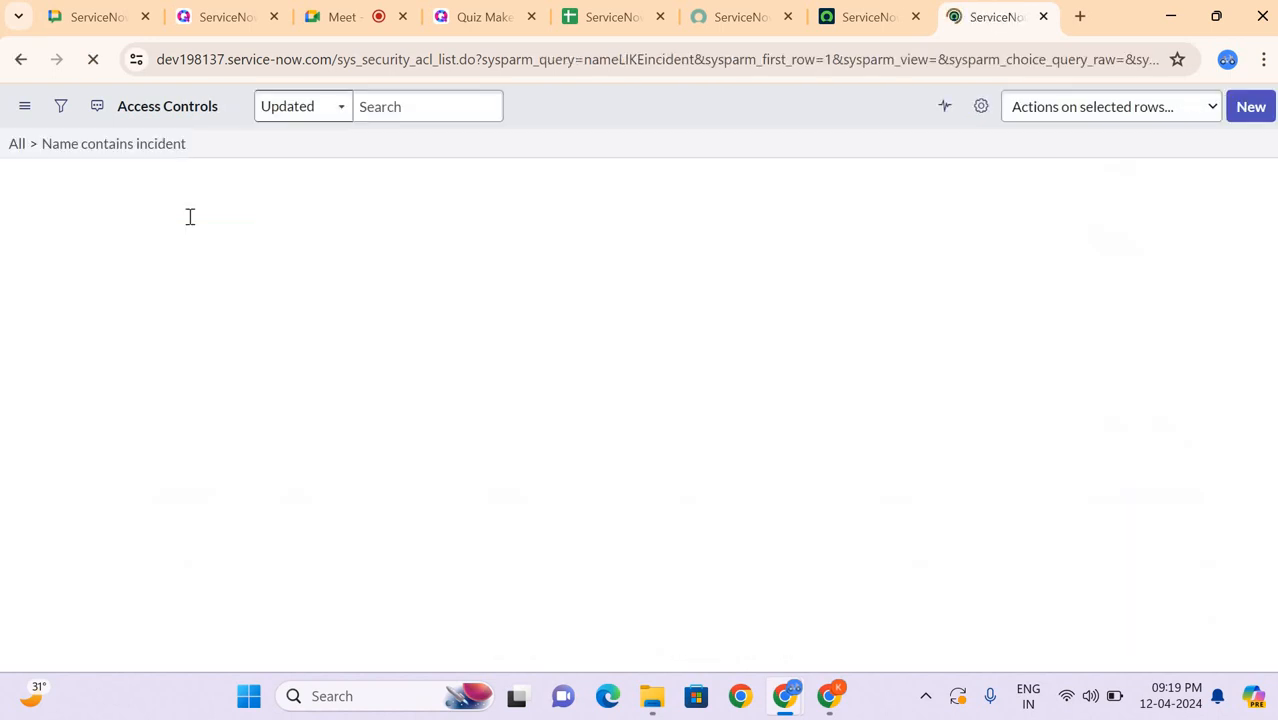
Step: Open the incident access control with the create operation in a separate browser tab
scroll(188, 405, down, 3)
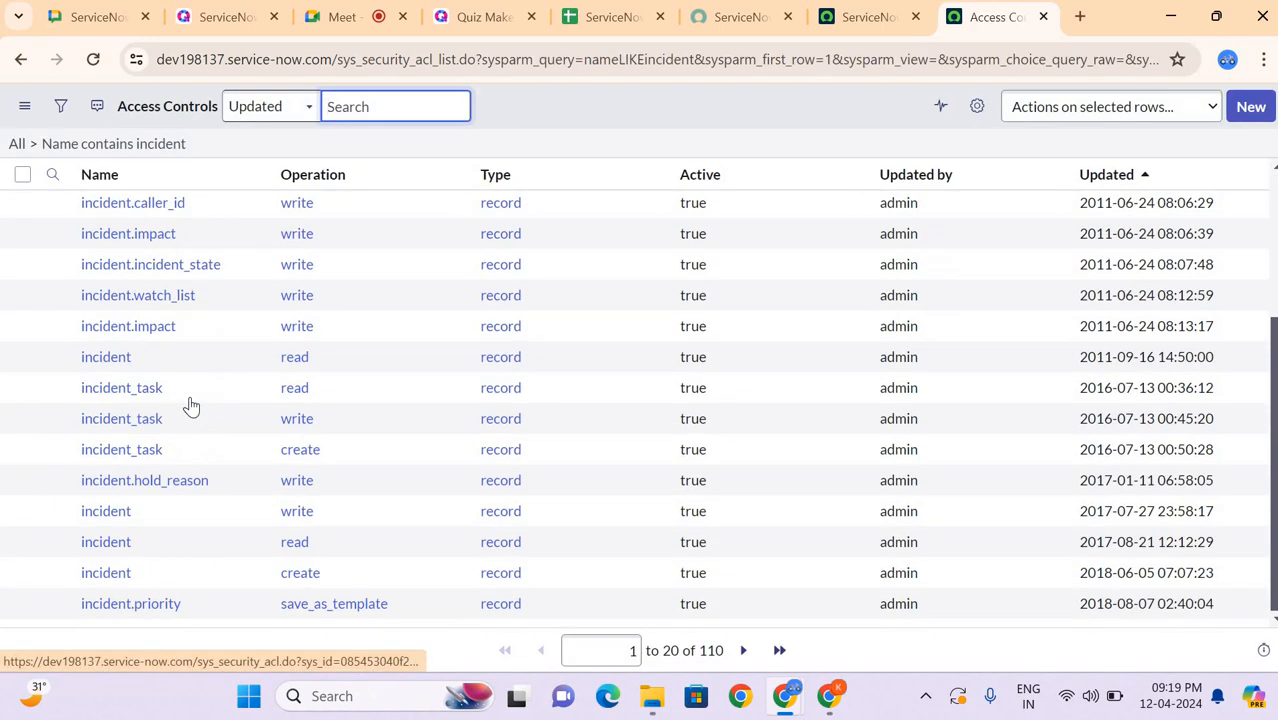
scroll(188, 405, up, 3)
scroll(250, 538, down, 3)
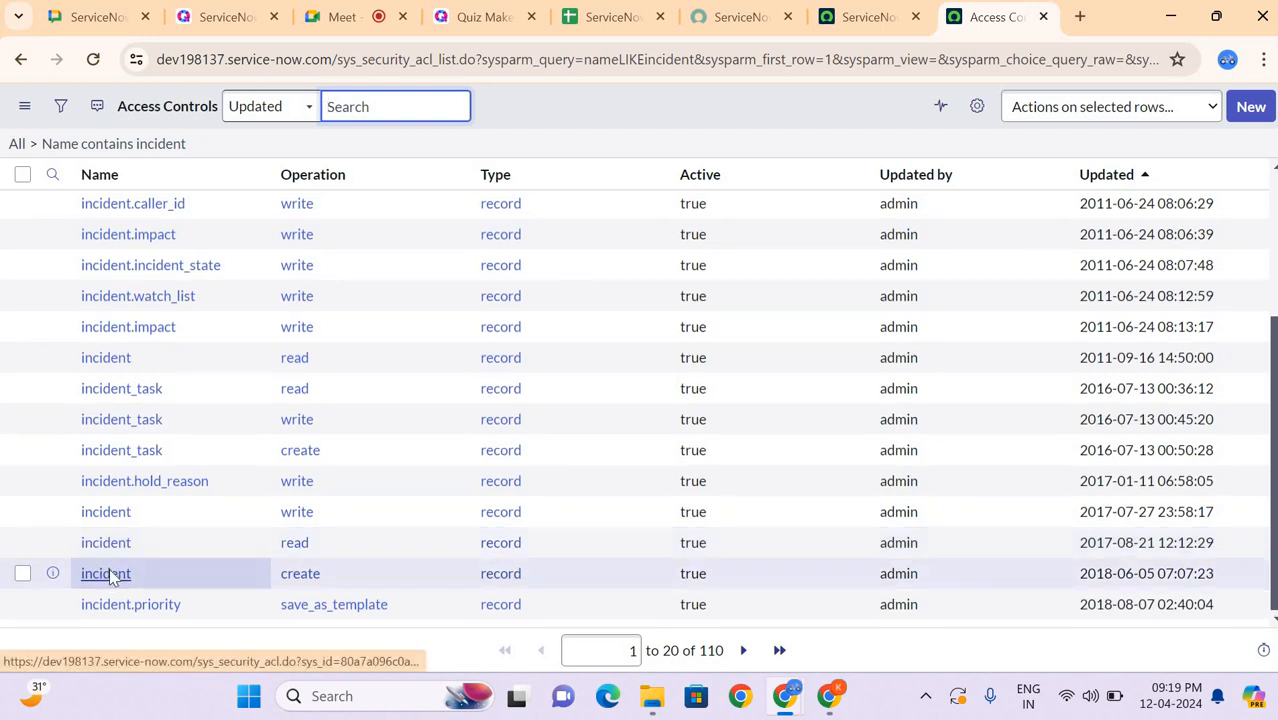
middle_click(109, 570)
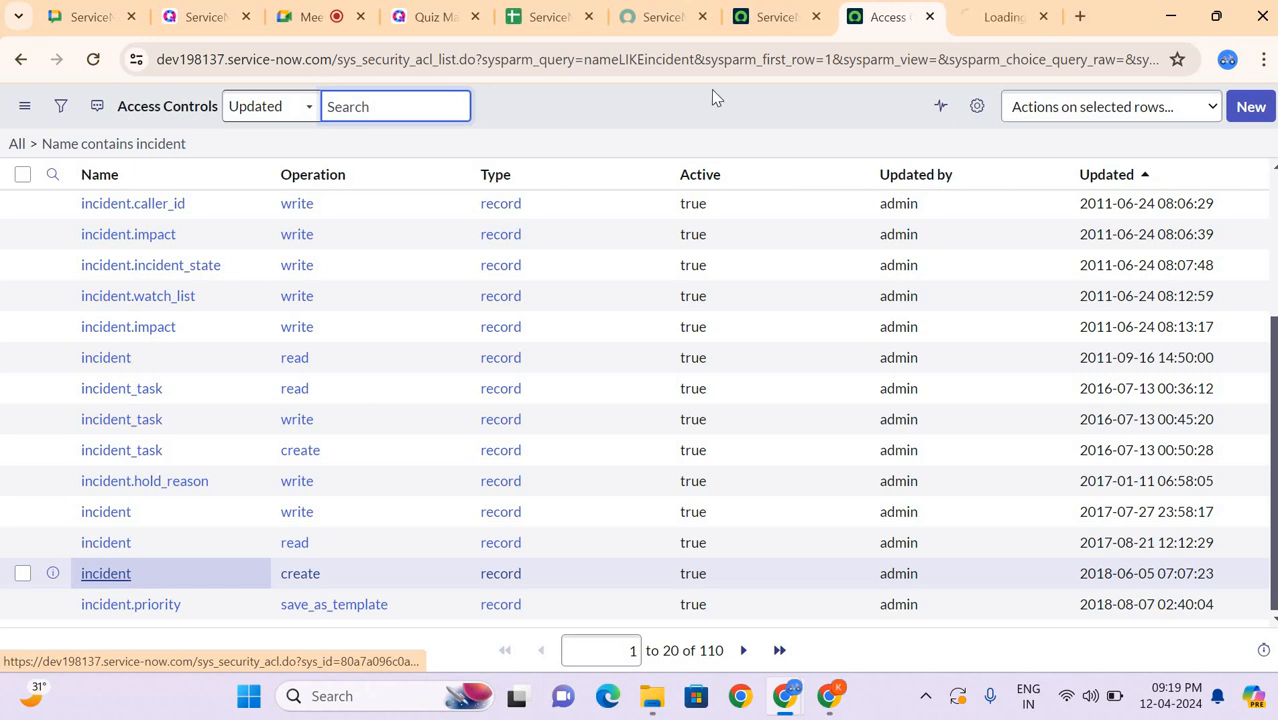
click(969, 20)
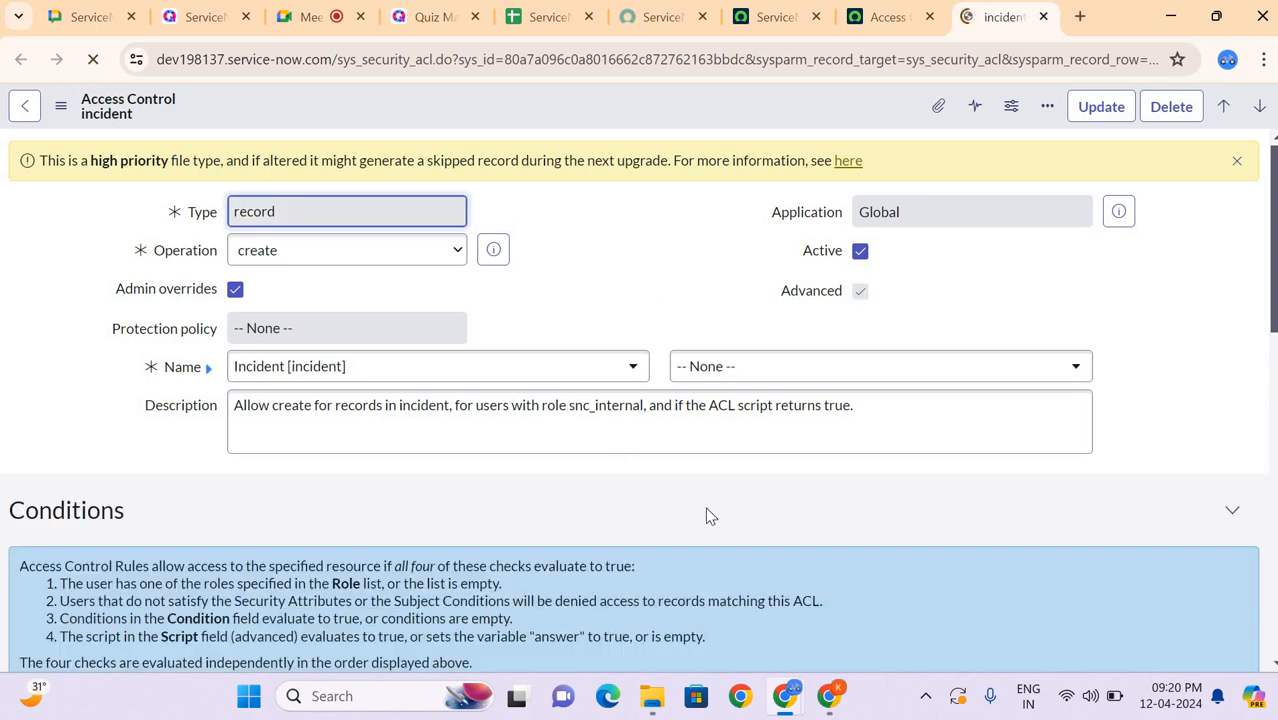
Step: Switch to Notepad and start a blank note with the heading ACL
click(392, 696)
text(note)
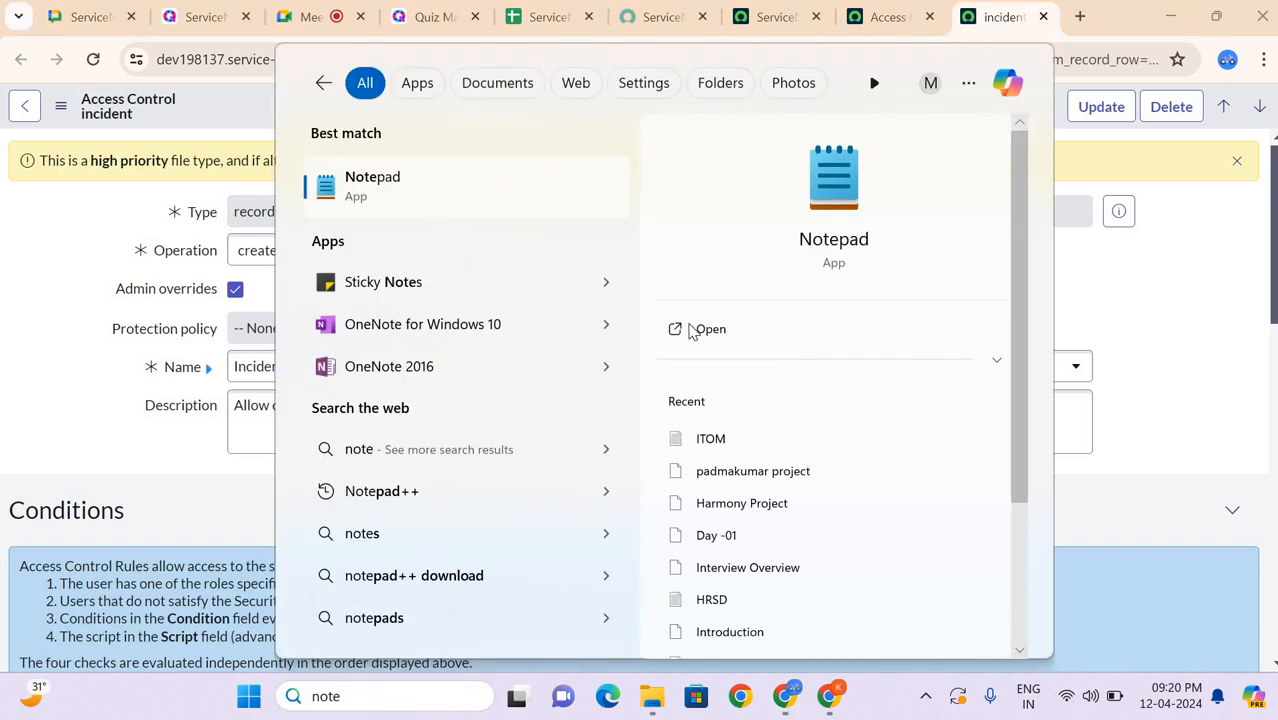
click(692, 329)
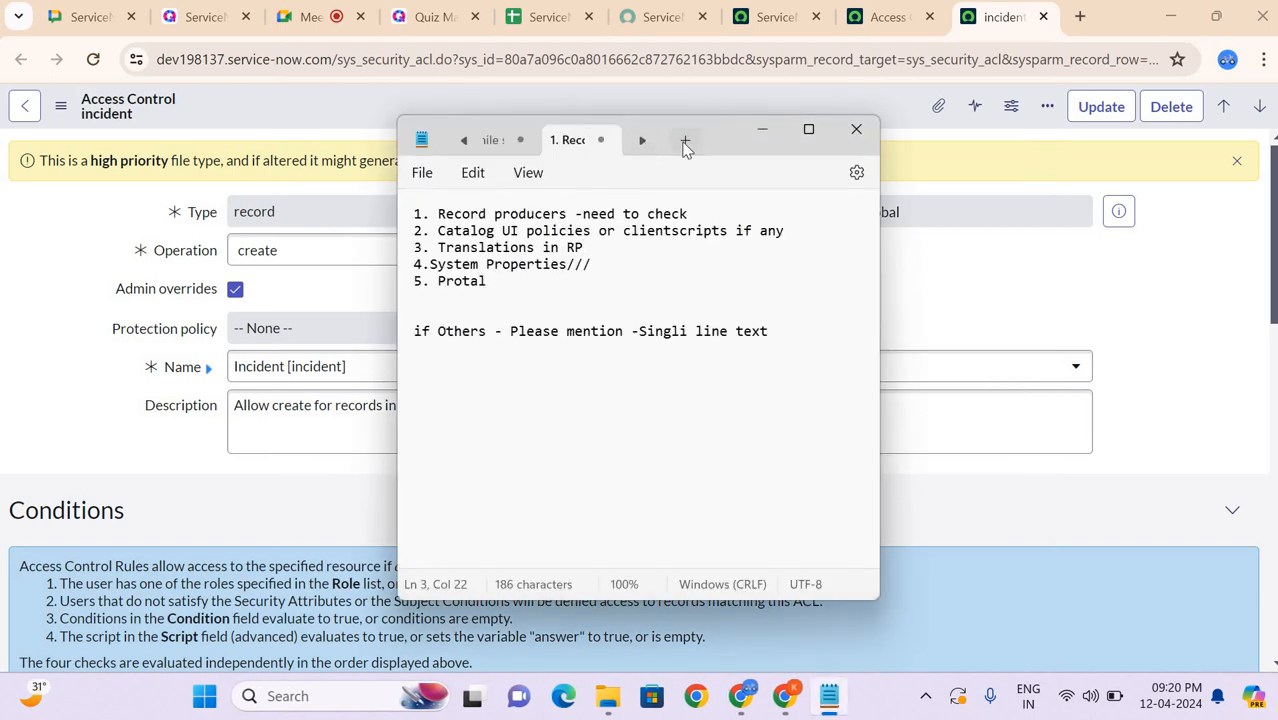
click(685, 140)
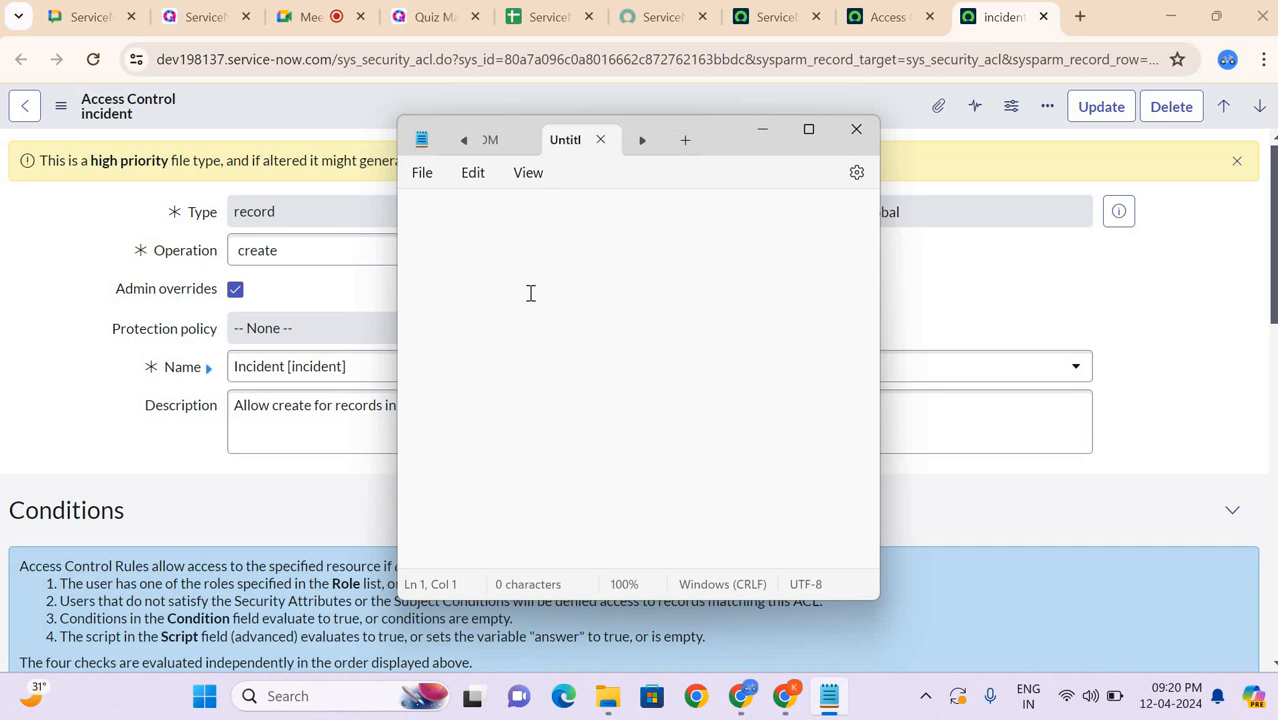
text(CL)
key(Return)
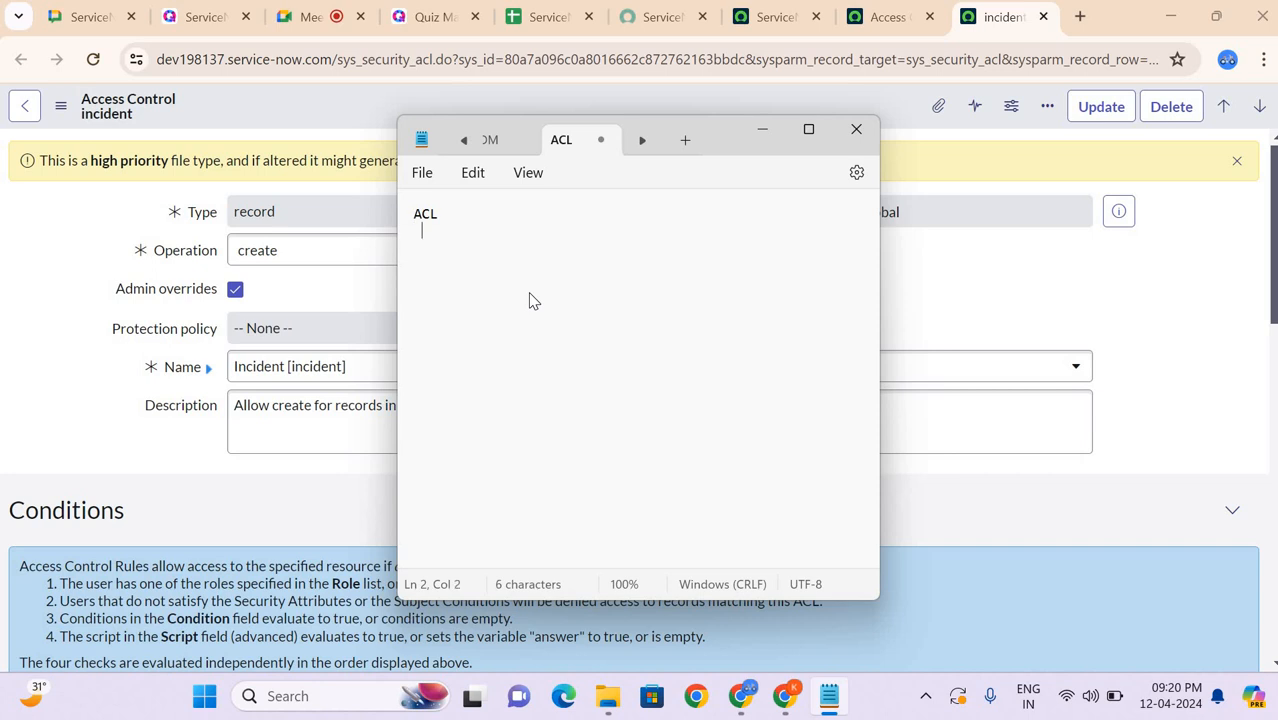
Step: Add the line "4 ACL" to the note, list Create, read, Write/Update and Delete on separate lines, and end with CRUD
text(4 ACL )
text(Create)
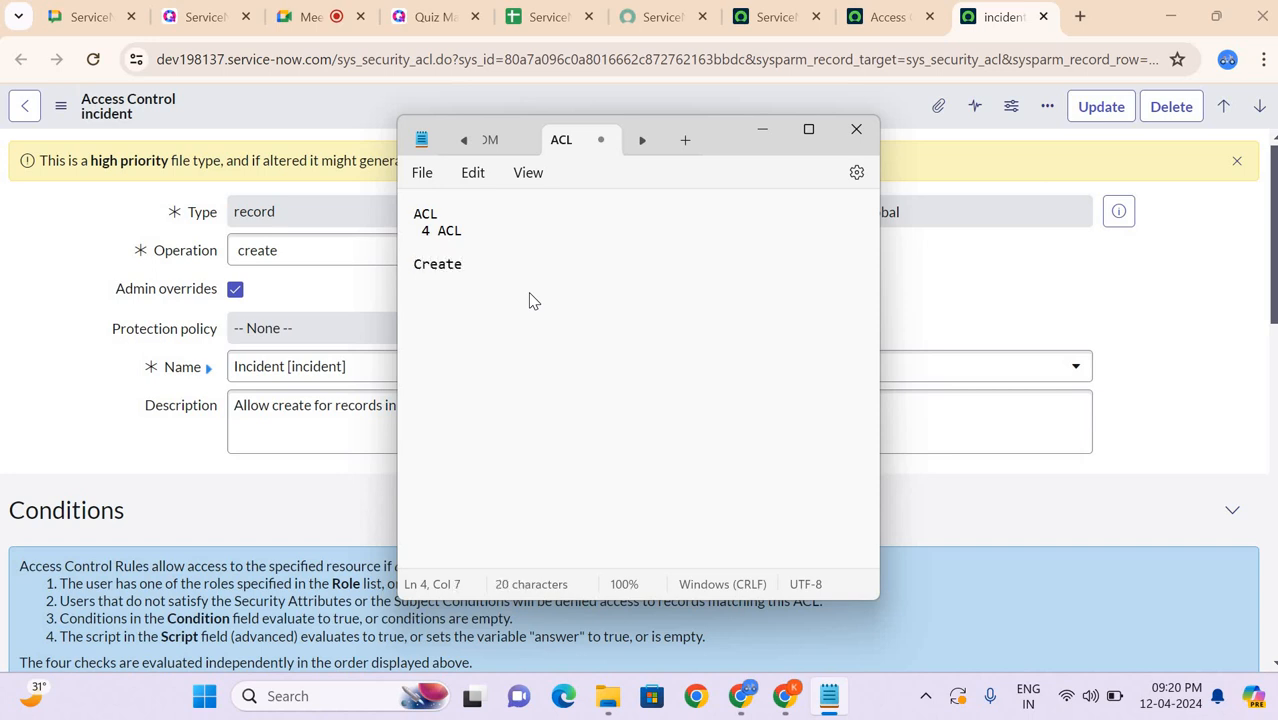
key(Return)
text(read )
text(Write)
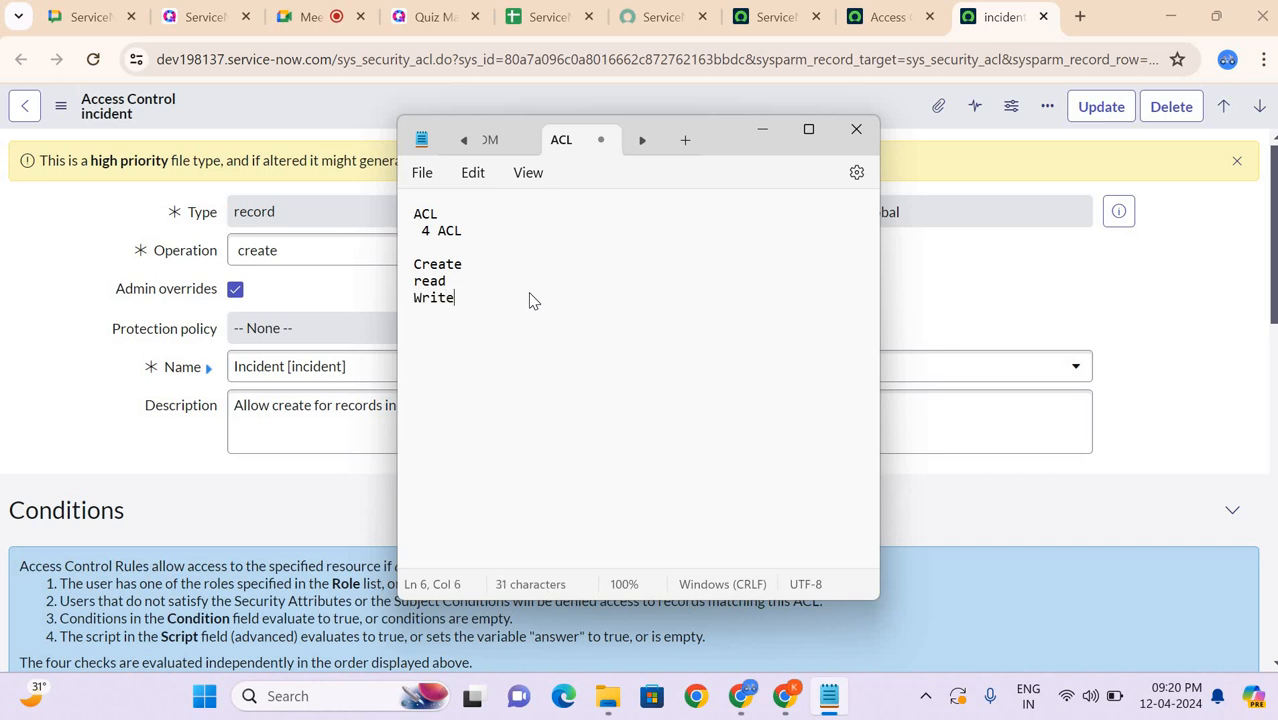
text(/Updat)
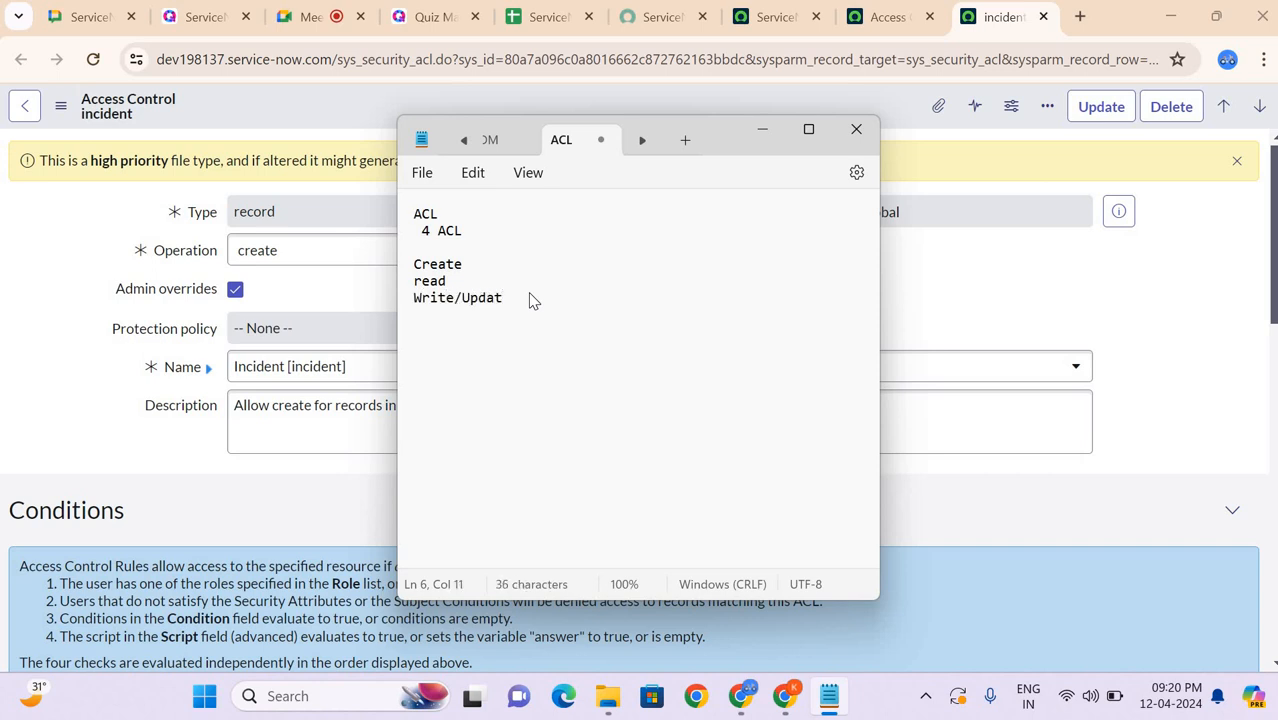
text(e)
key(Return)
text(Delete)
key(Return)
text(CRUD)
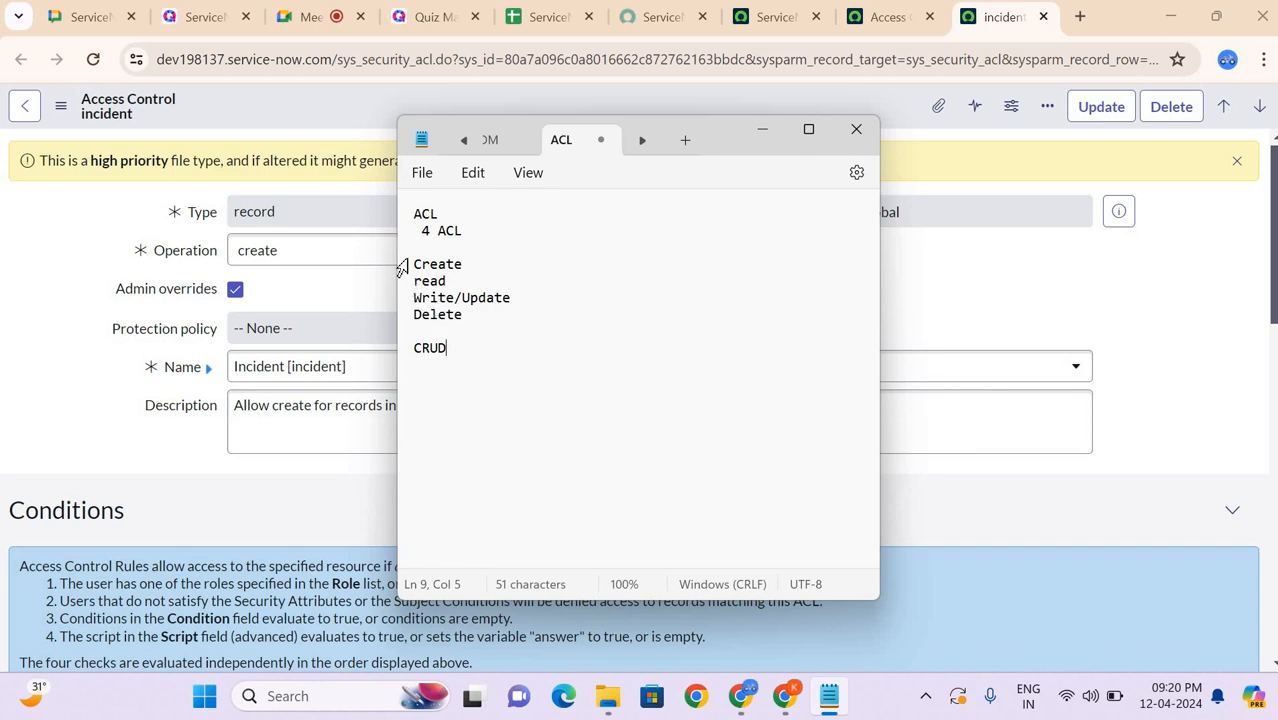
drag(413, 264, 487, 325)
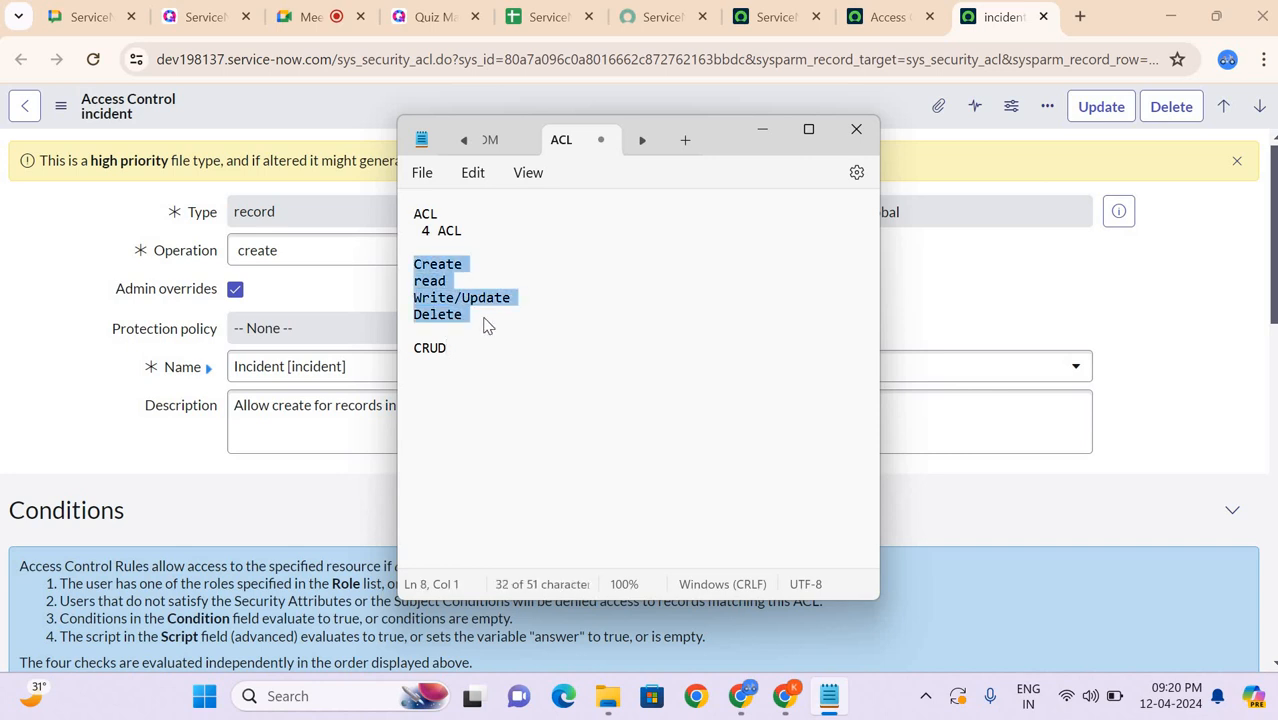
click(487, 322)
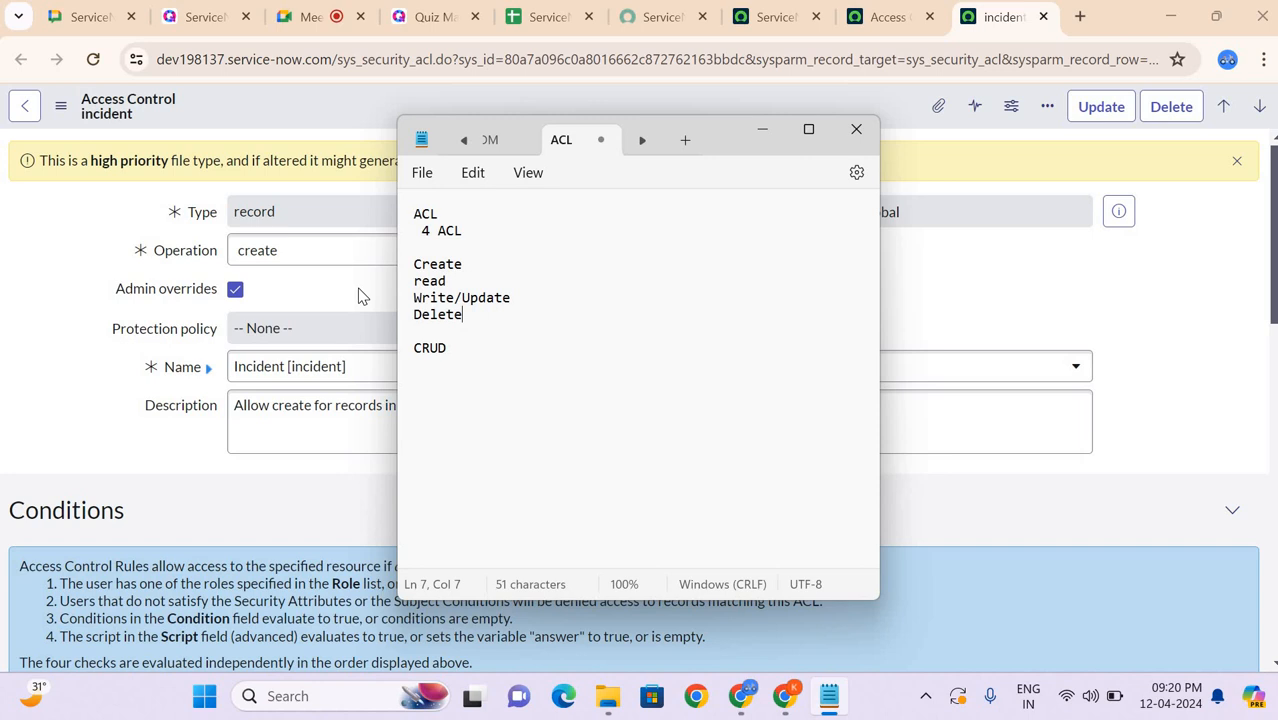
click(360, 295)
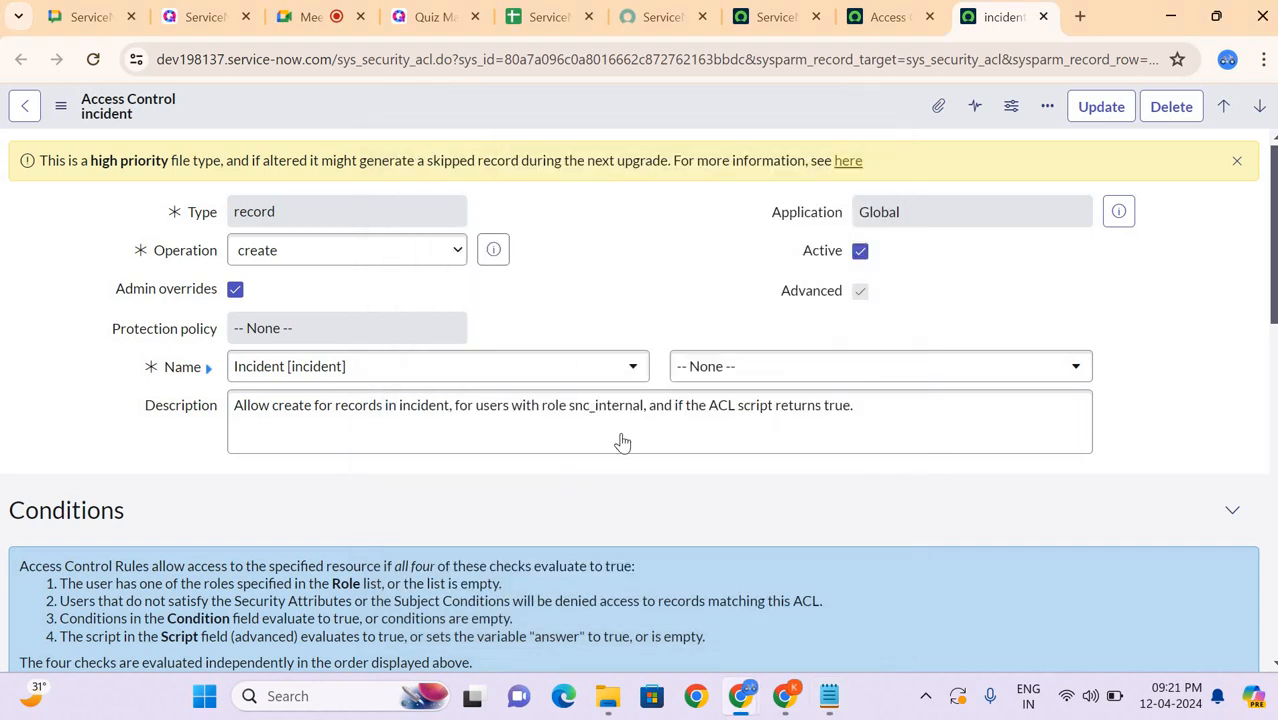
click(828, 700)
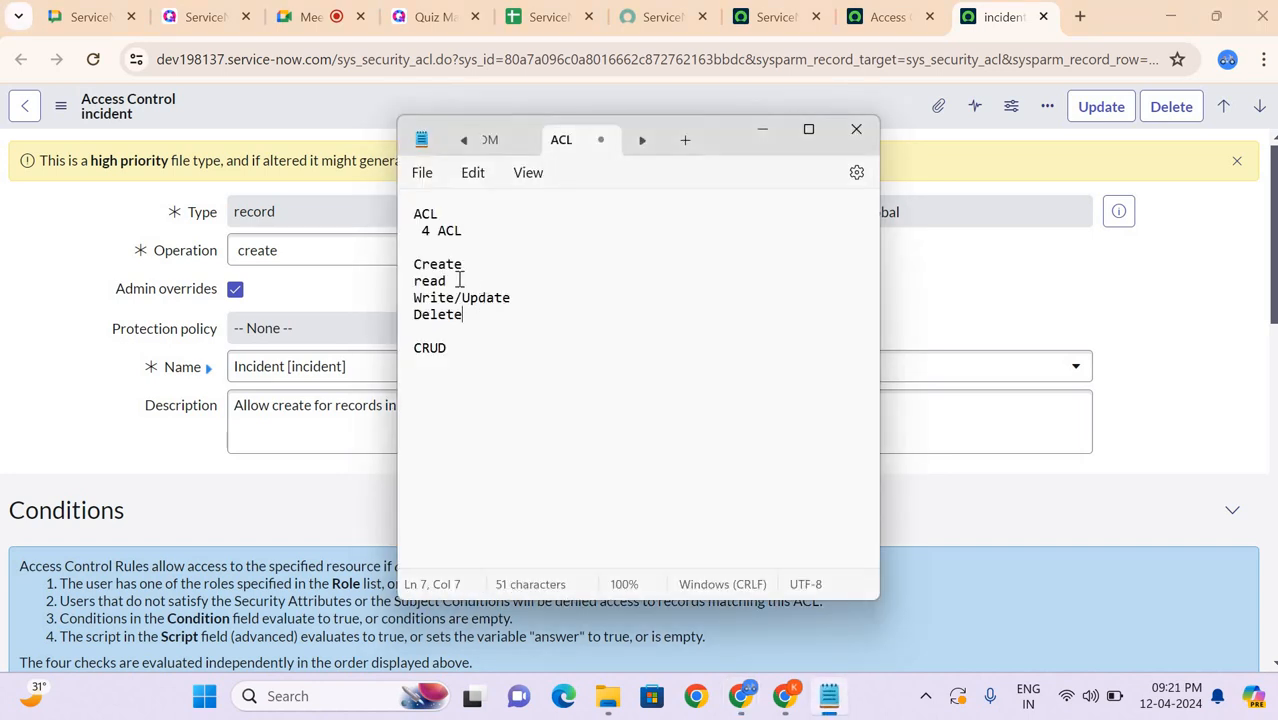
Step: Highlight the four operations from Create to Delete in the note and return to the incident access control in the browser
drag(416, 262, 490, 328)
click(489, 316)
click(351, 295)
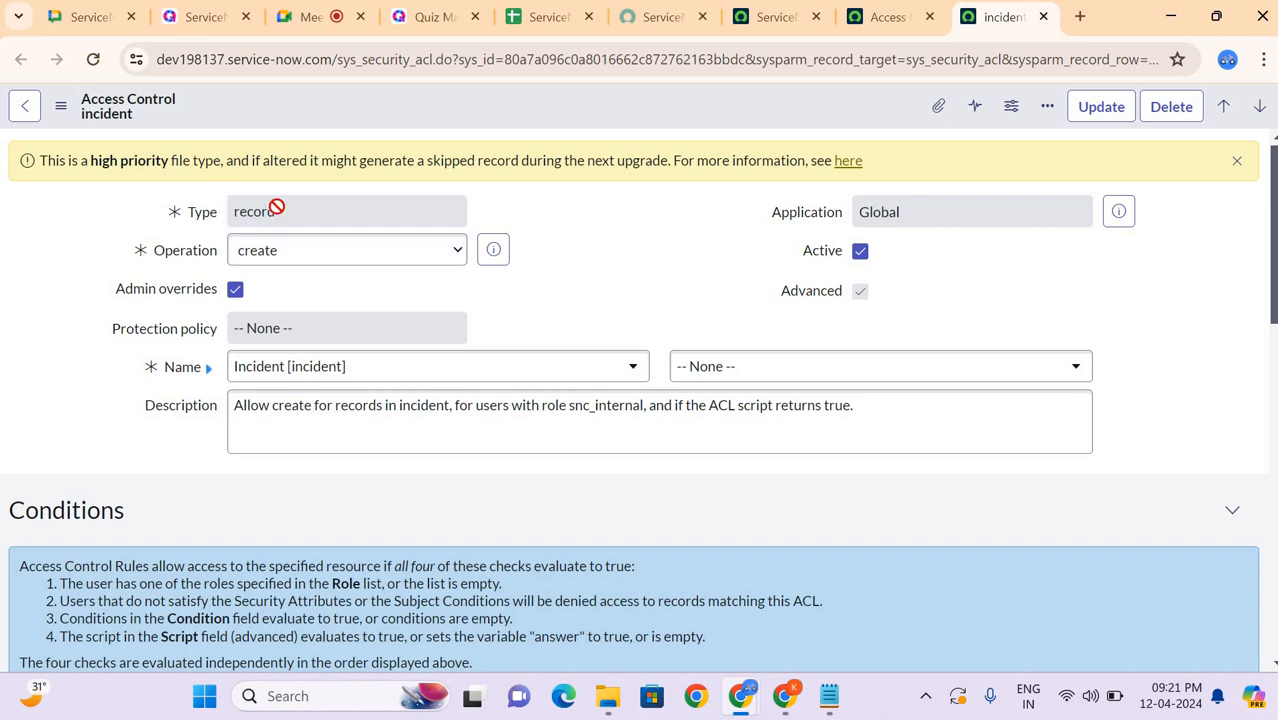
Step: Start a new access control record from the Access Controls list and view its Type choices
click(886, 16)
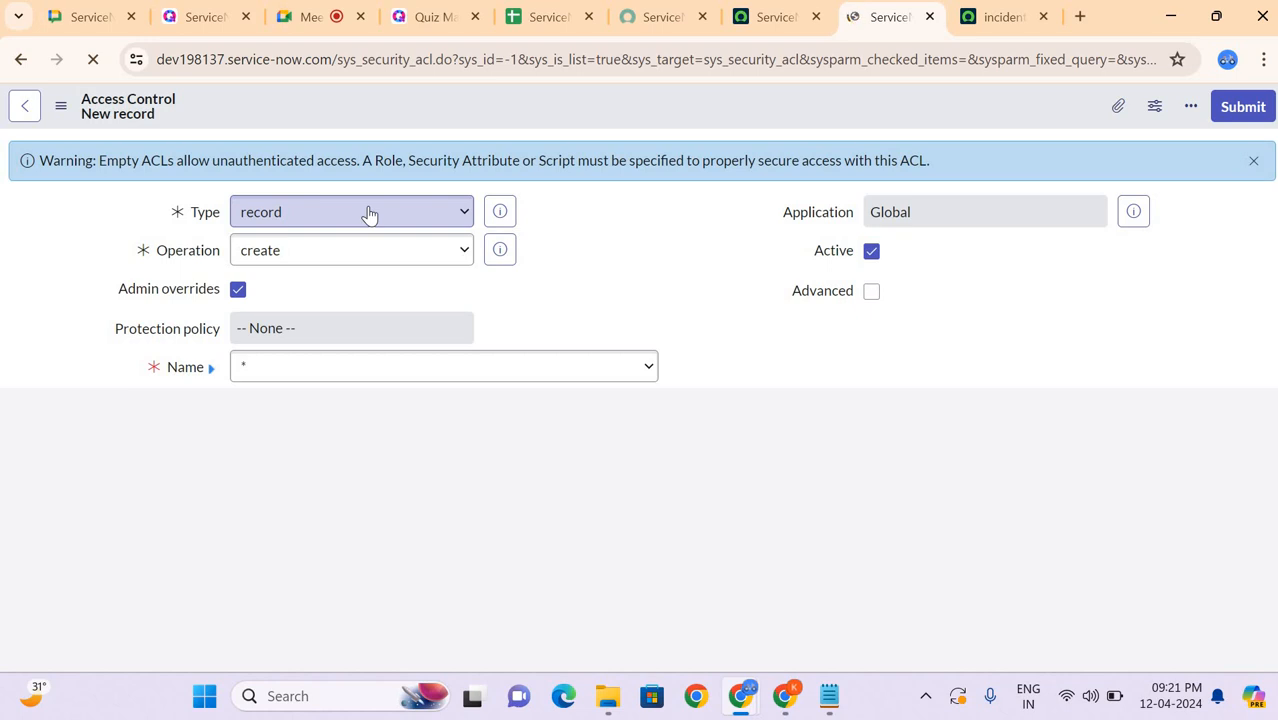
click(281, 214)
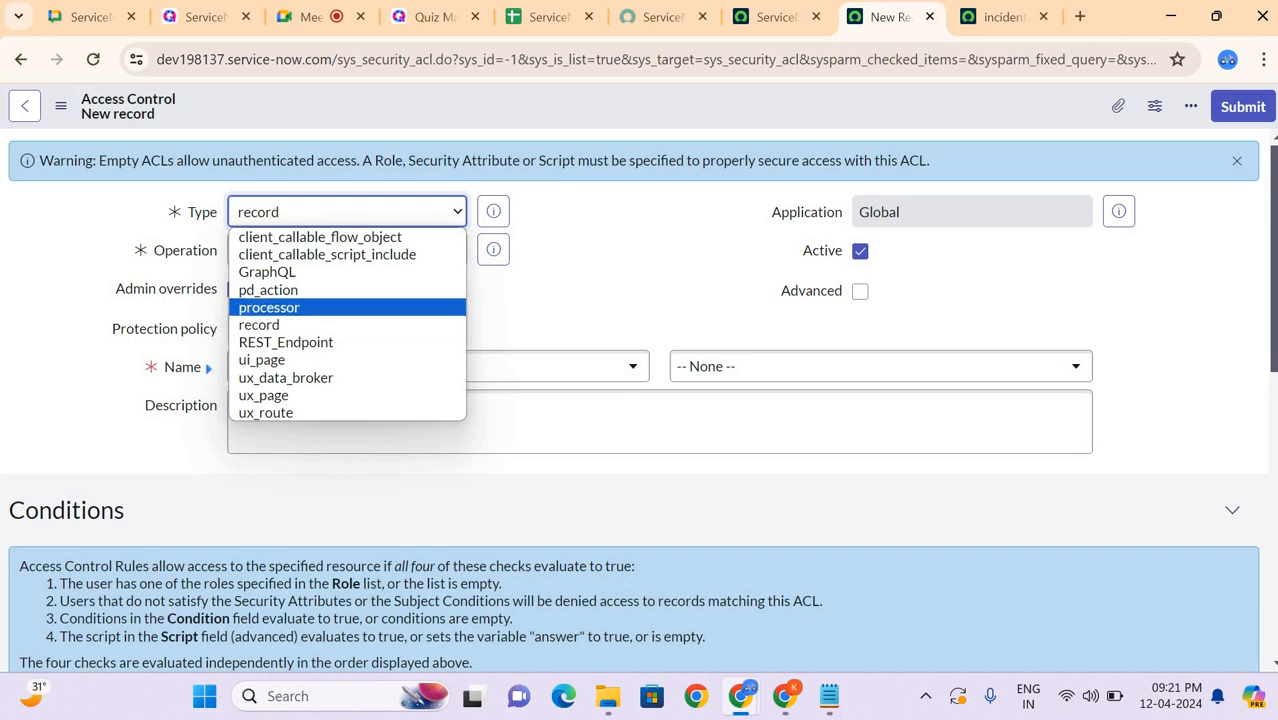
Step: Return to the incident access control and examine its Operation choices and Conditions section
click(1000, 17)
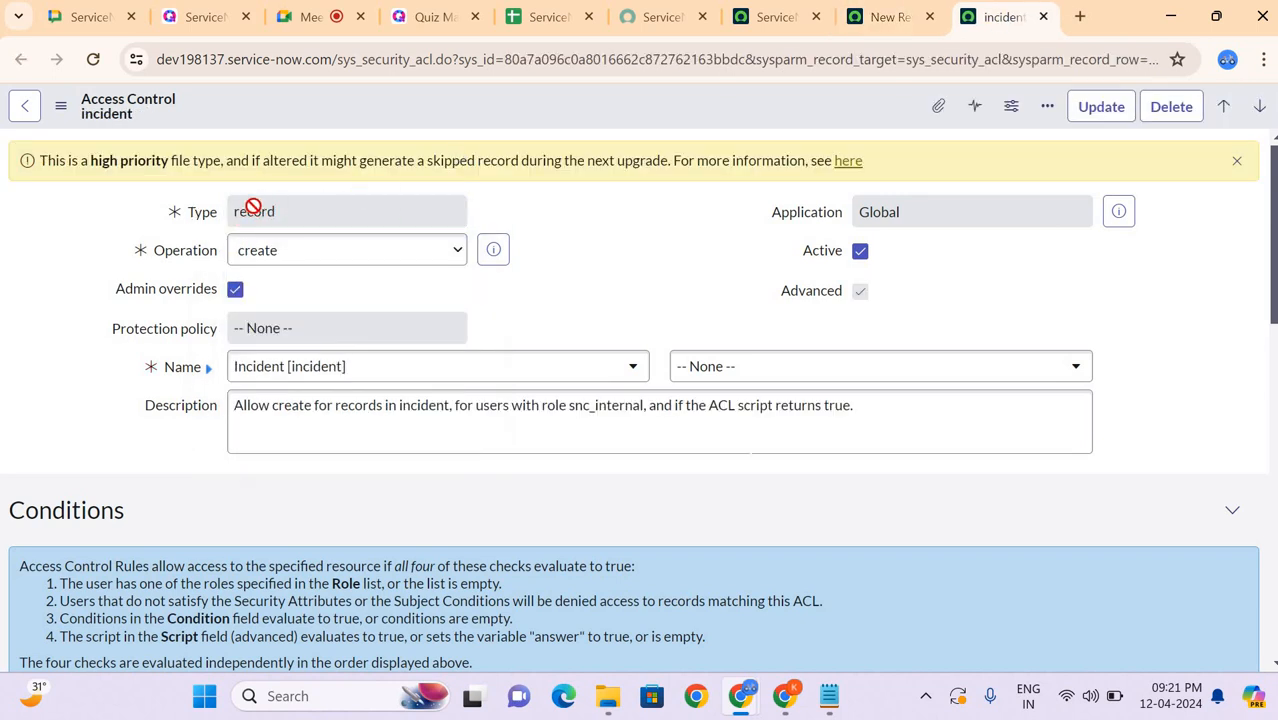
click(262, 258)
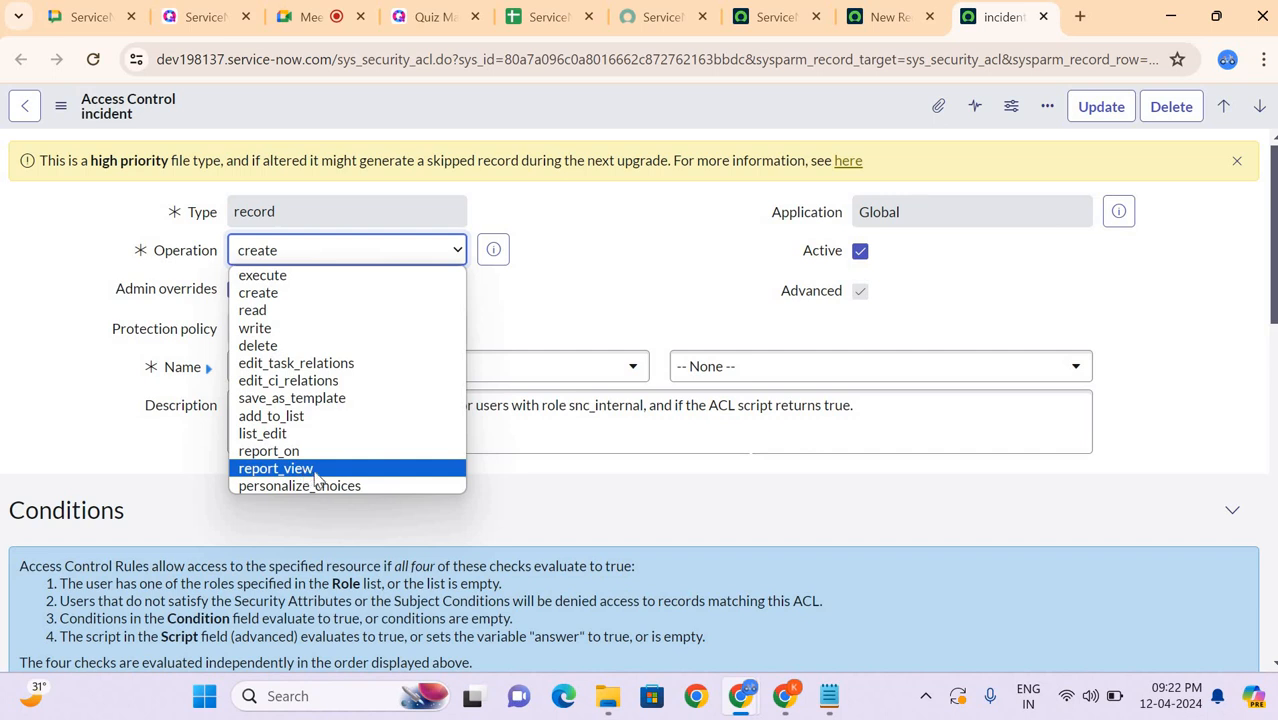
click(722, 208)
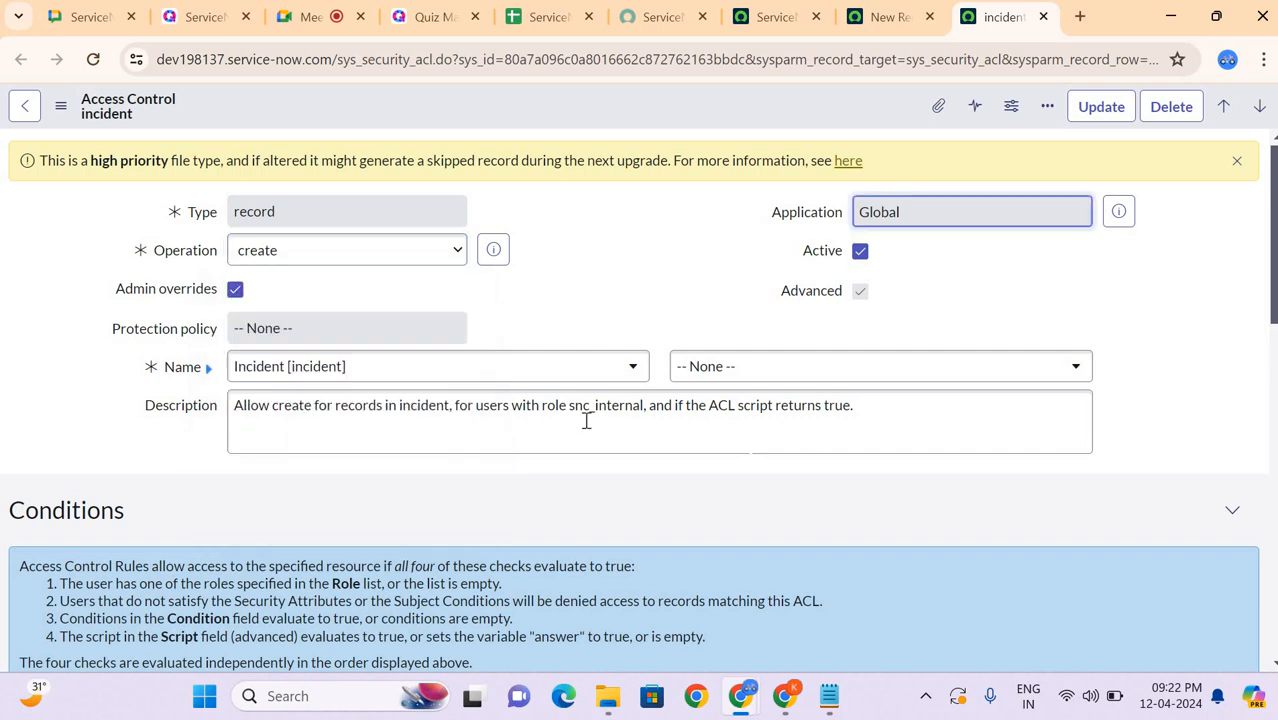
scroll(588, 427, down, 3)
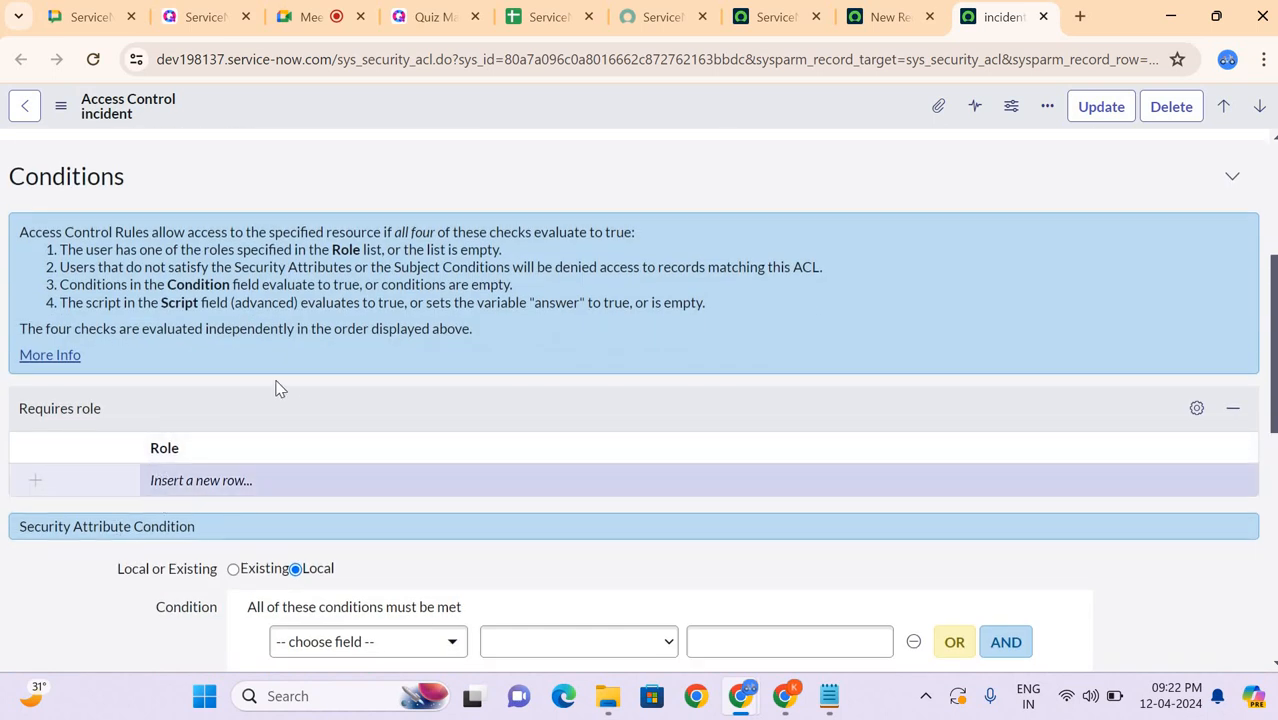
scroll(278, 388, up, 1)
scroll(278, 388, up, 2)
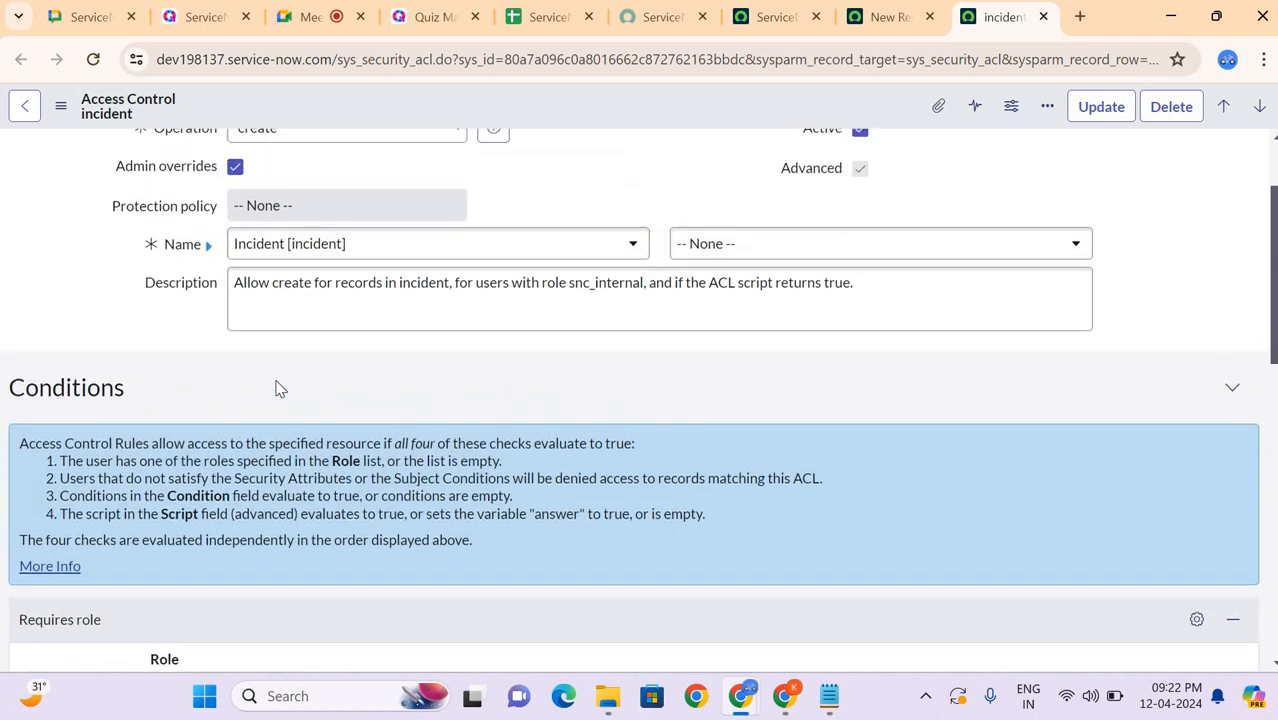
scroll(278, 388, up, 1)
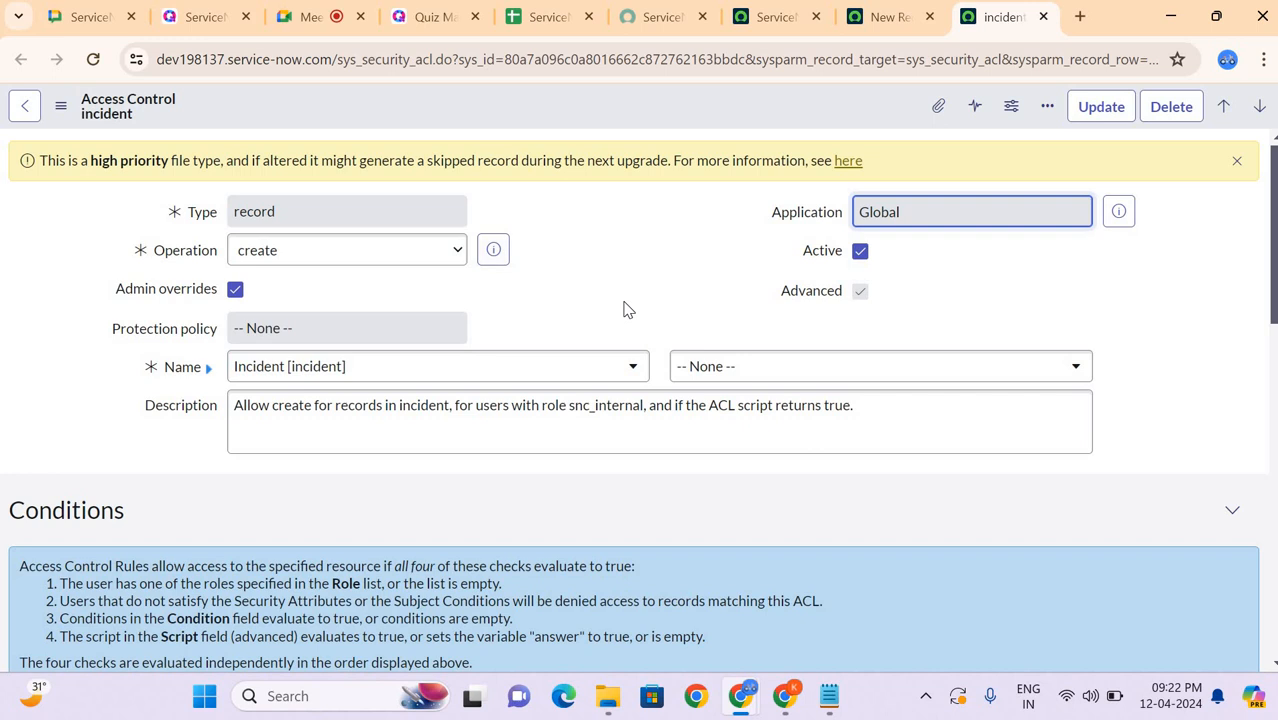
click(428, 252)
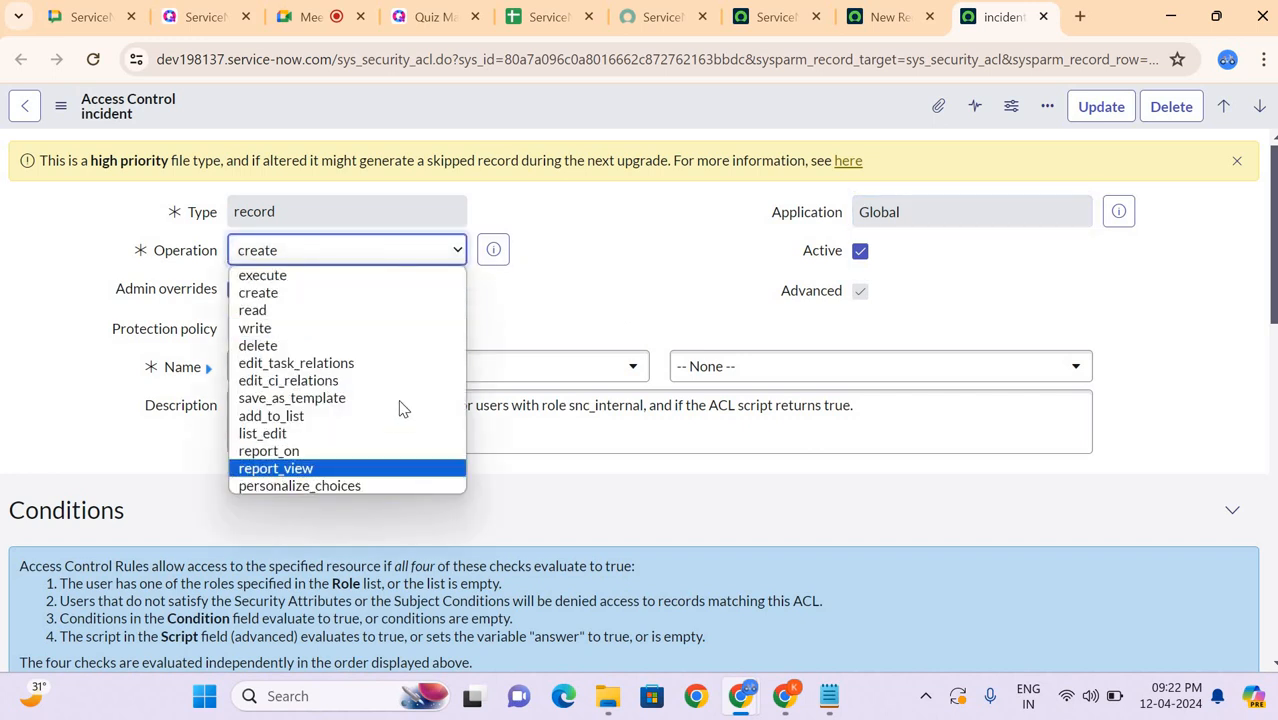
click(578, 314)
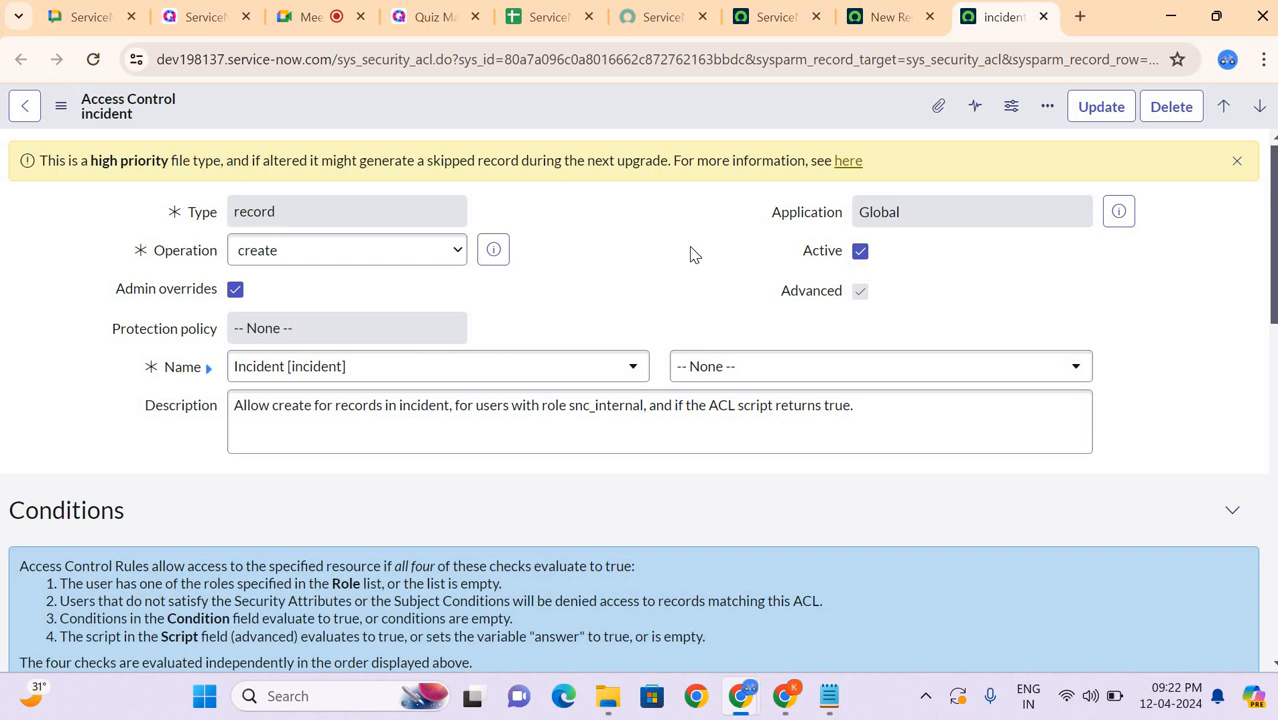
Step: In the new access control record, search the Name table choices for incident, then clear the search without choosing a table
scroll(690, 254, down, 1)
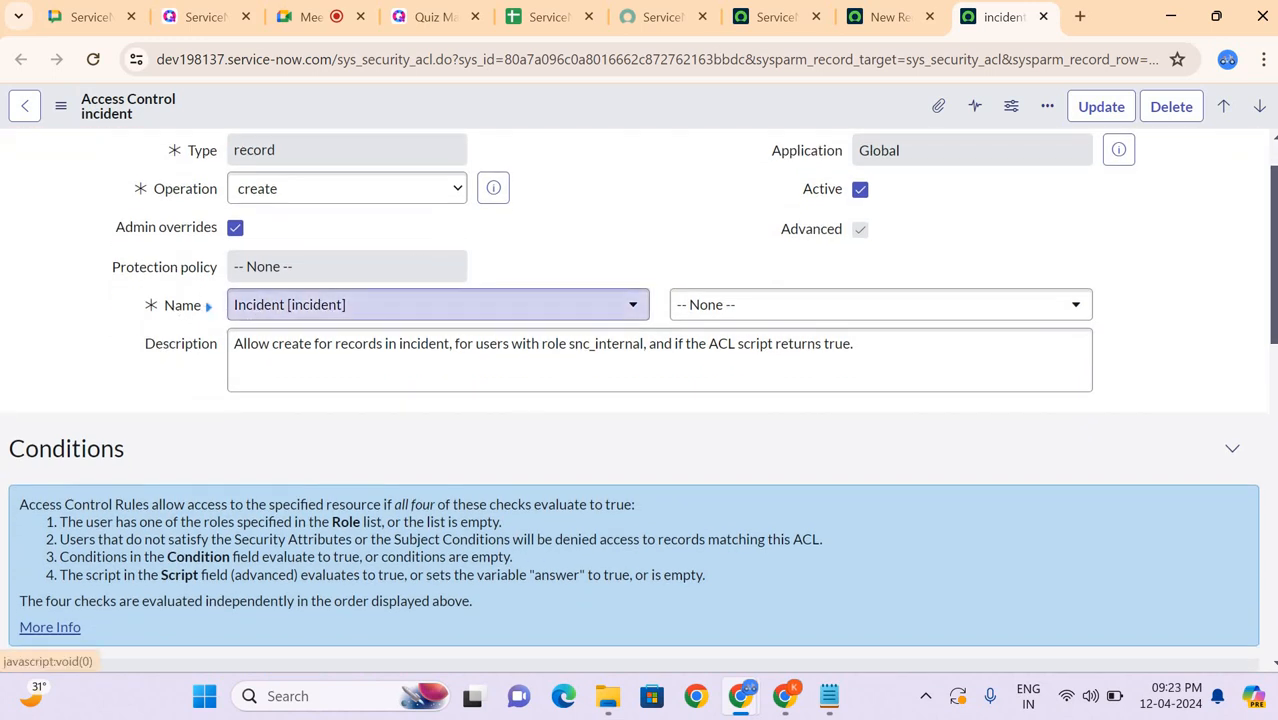
click(878, 17)
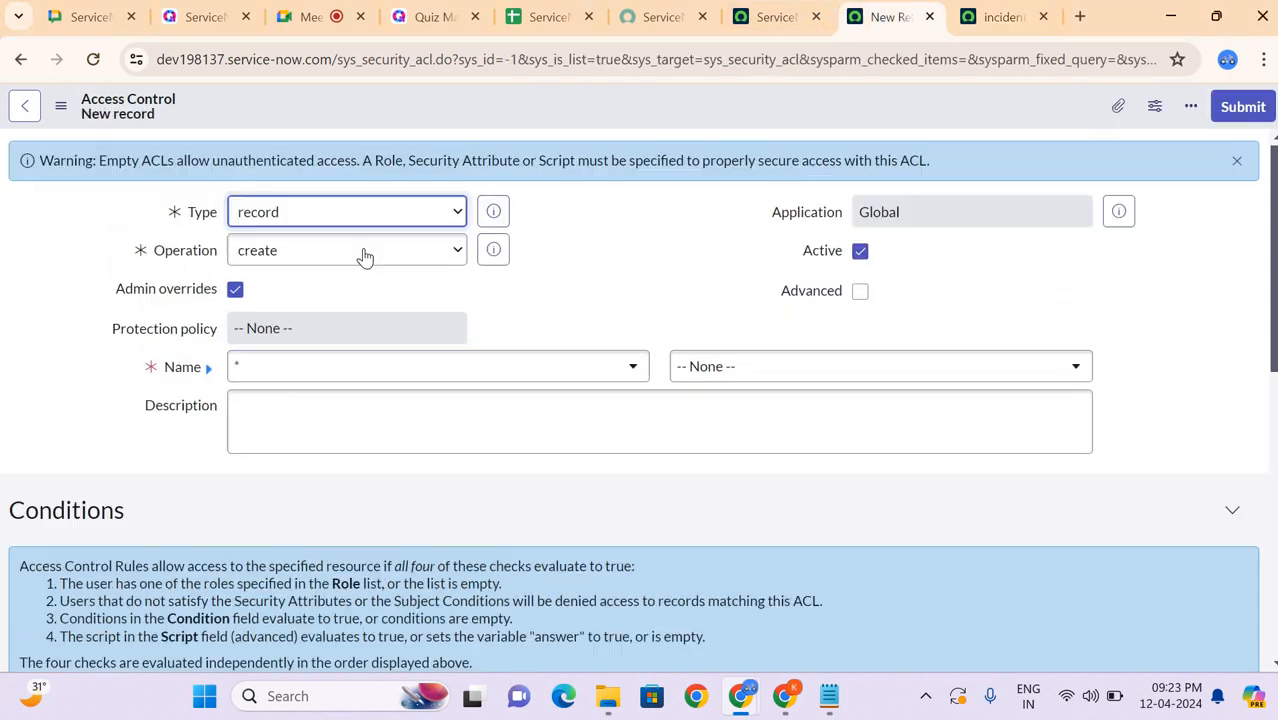
click(250, 378)
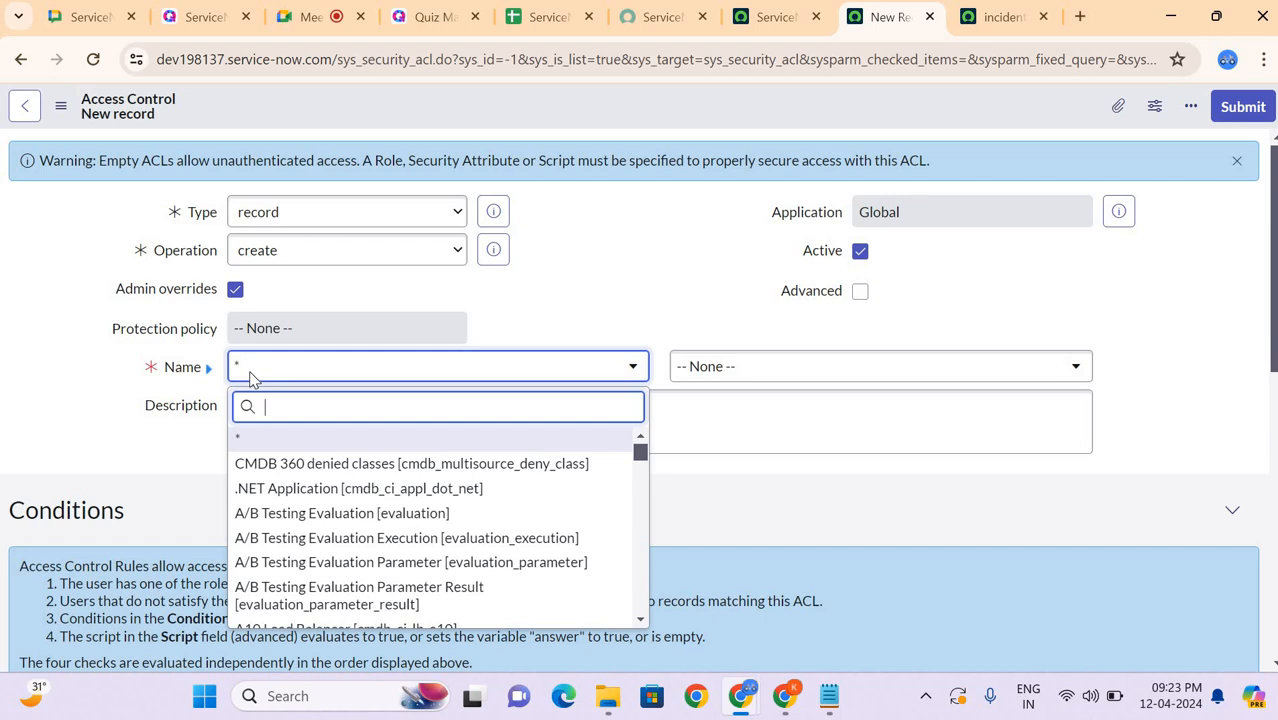
text(incident)
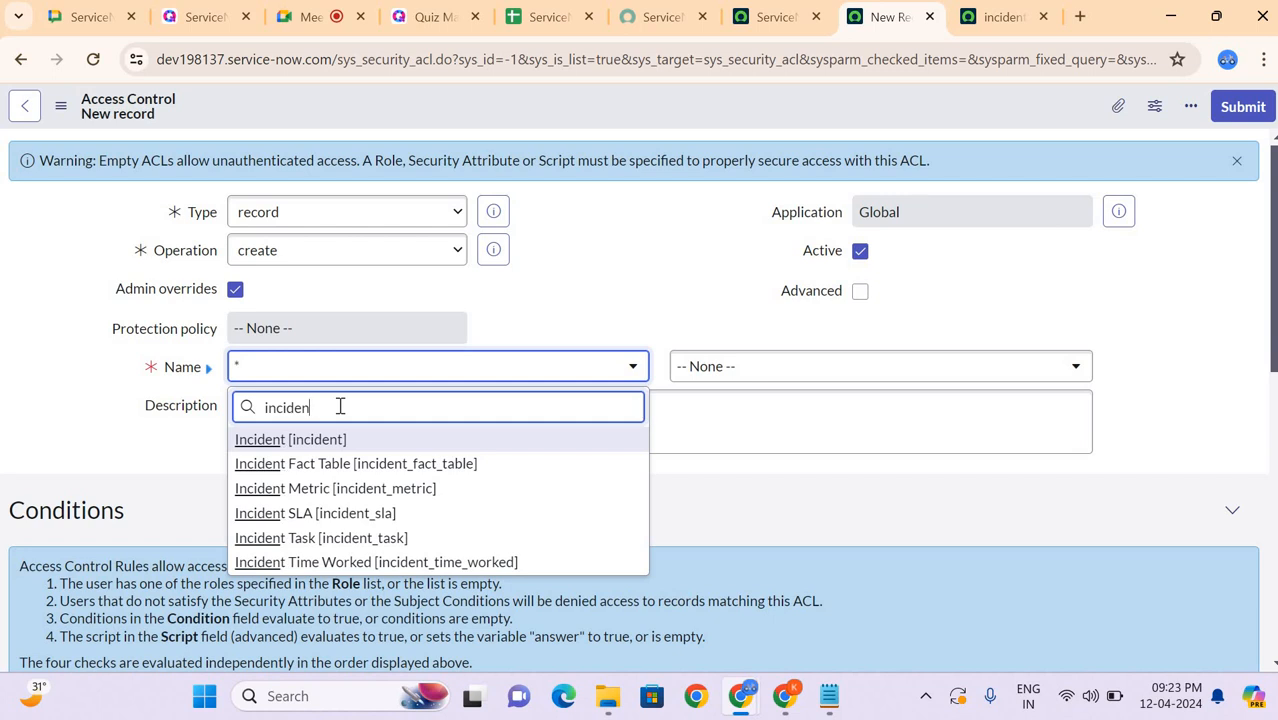
key(BackSpace)
key(BackSpace)
key(BackSpace)
key(BackSpace)
key(BackSpace)
key(BackSpace)
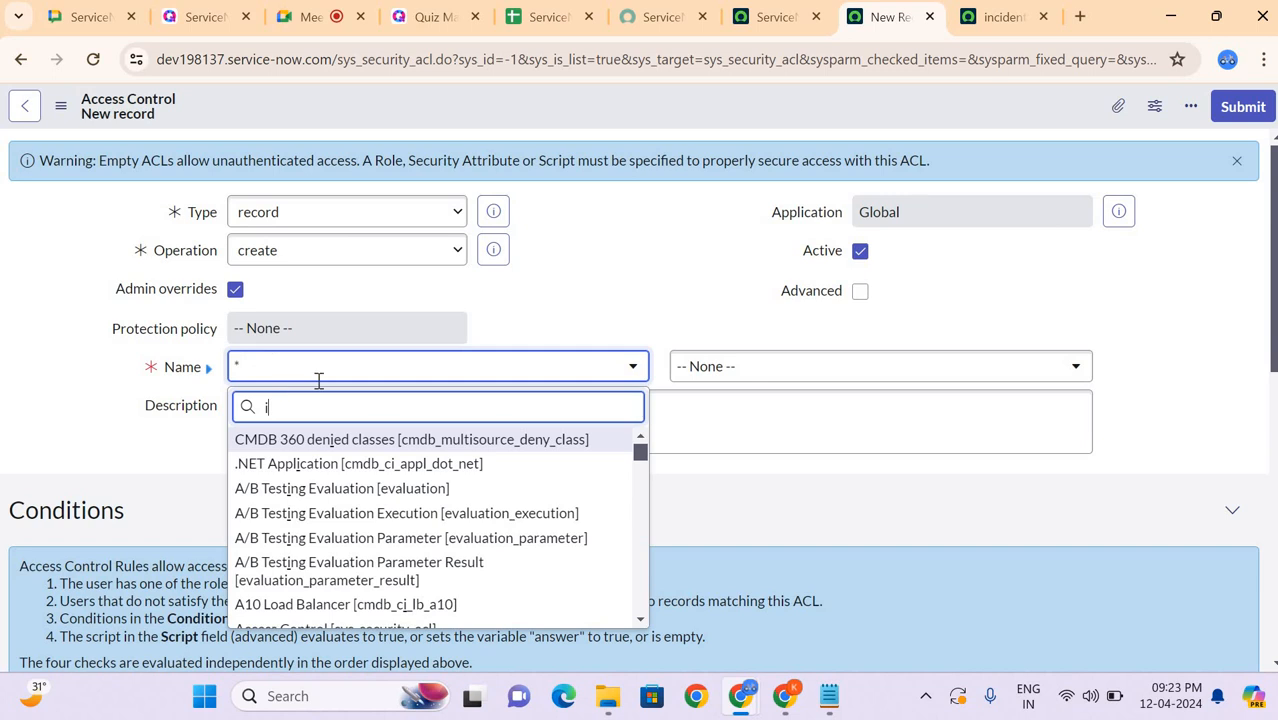
key(BackSpace)
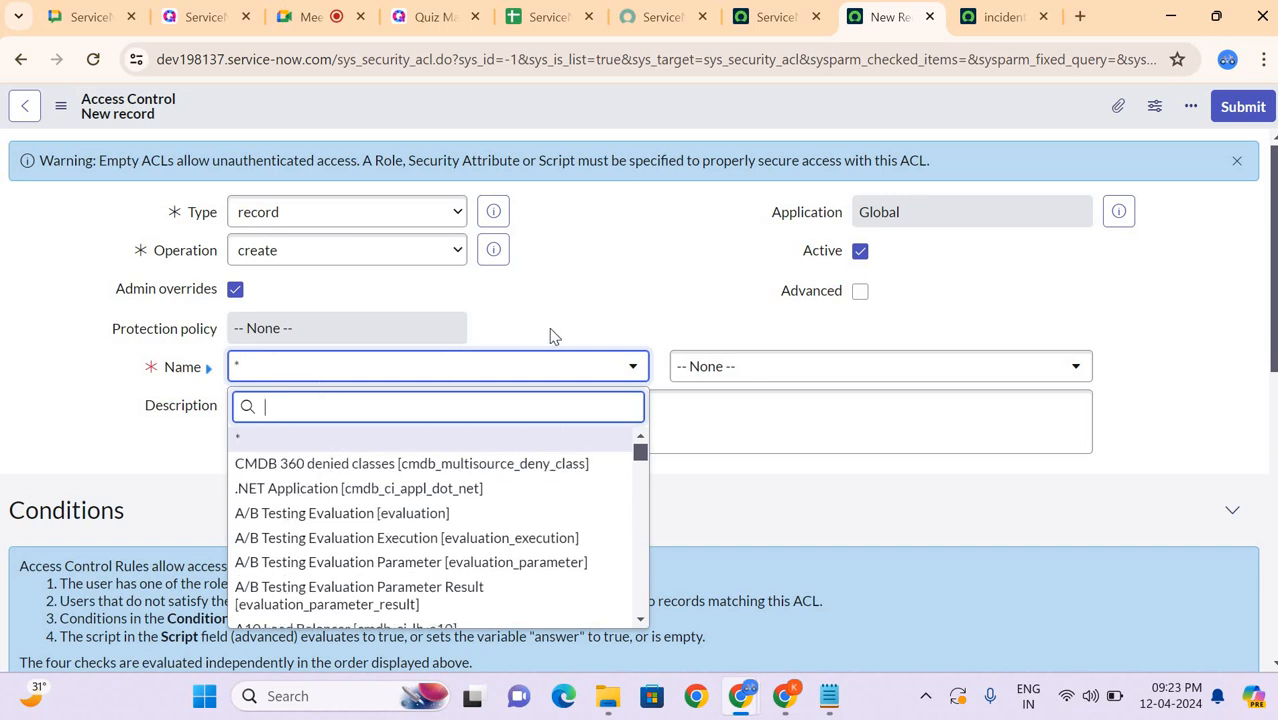
key(Escape)
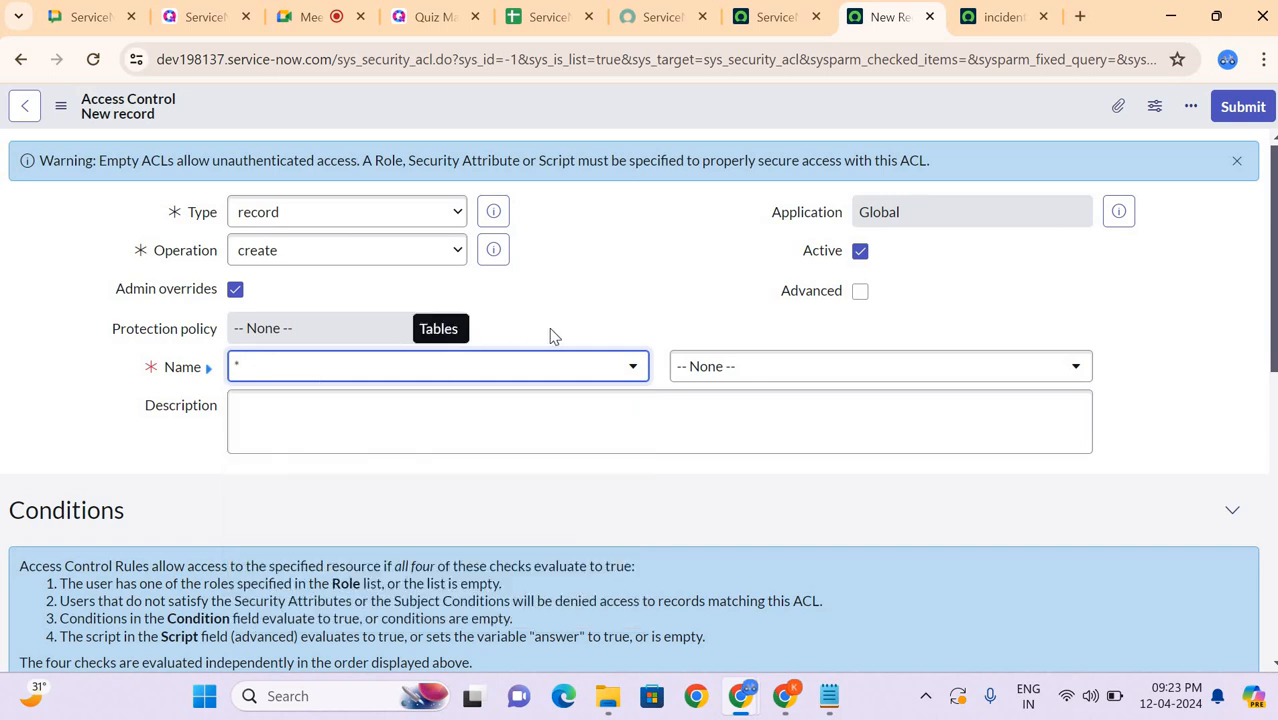
Step: Compare the field choices beside Name in the new record with those in the incident access control
click(707, 374)
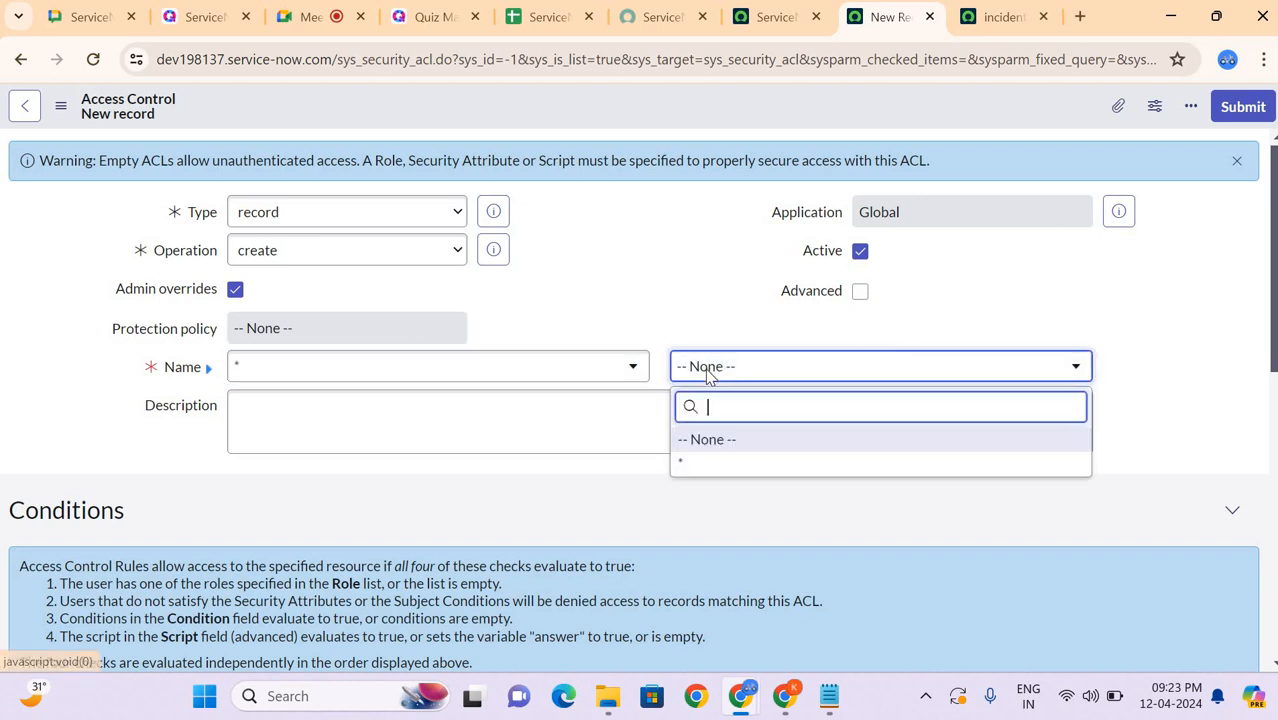
click(967, 17)
click(751, 302)
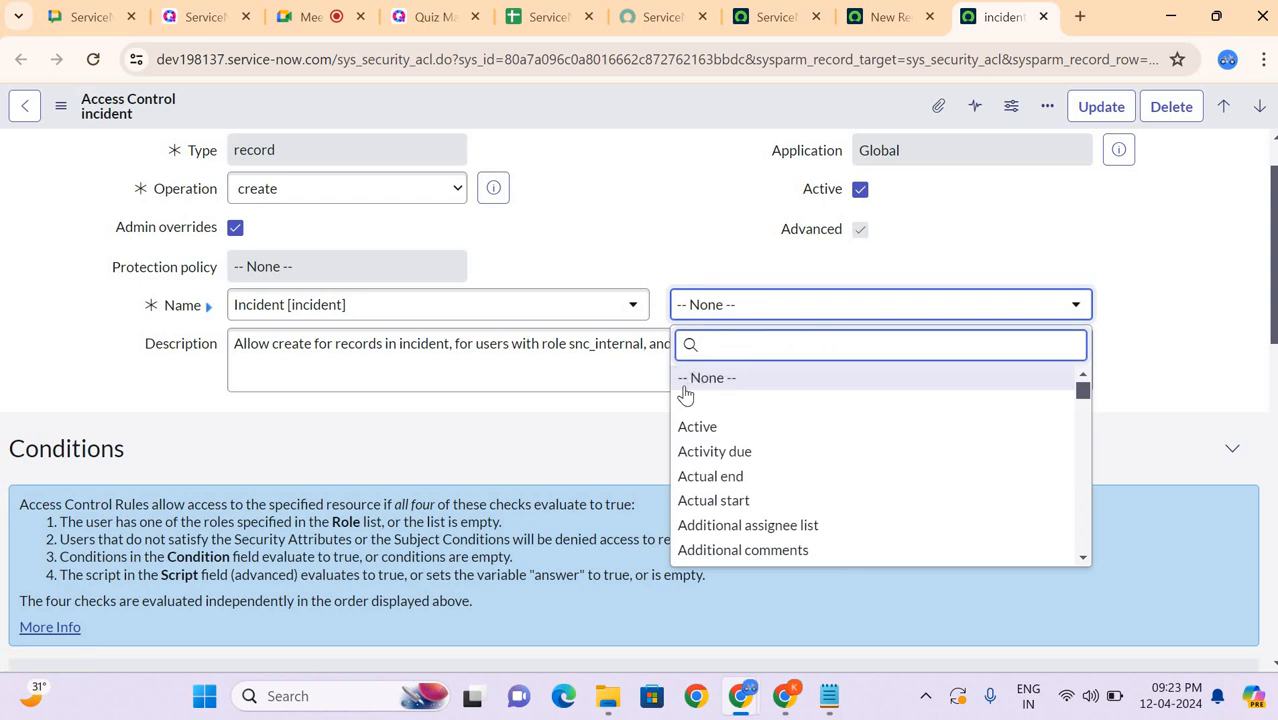
scroll(697, 404, down, 10)
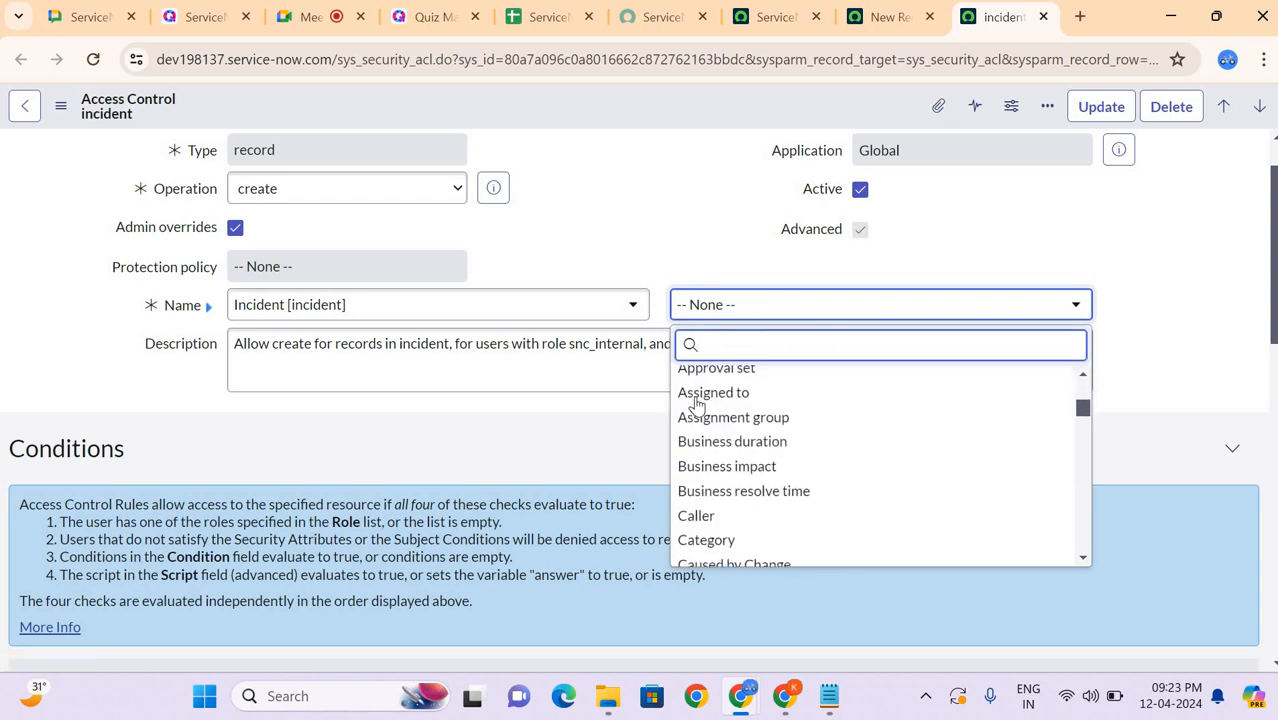
scroll(693, 390, up, 5)
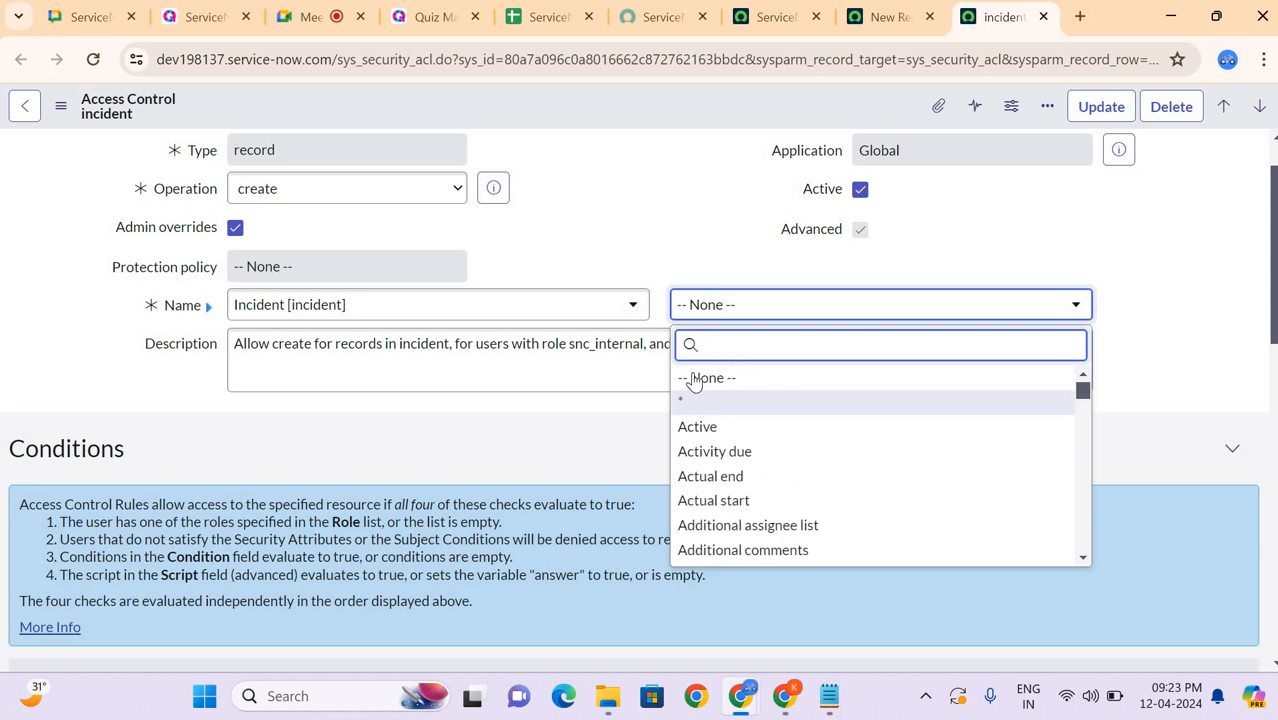
click(722, 308)
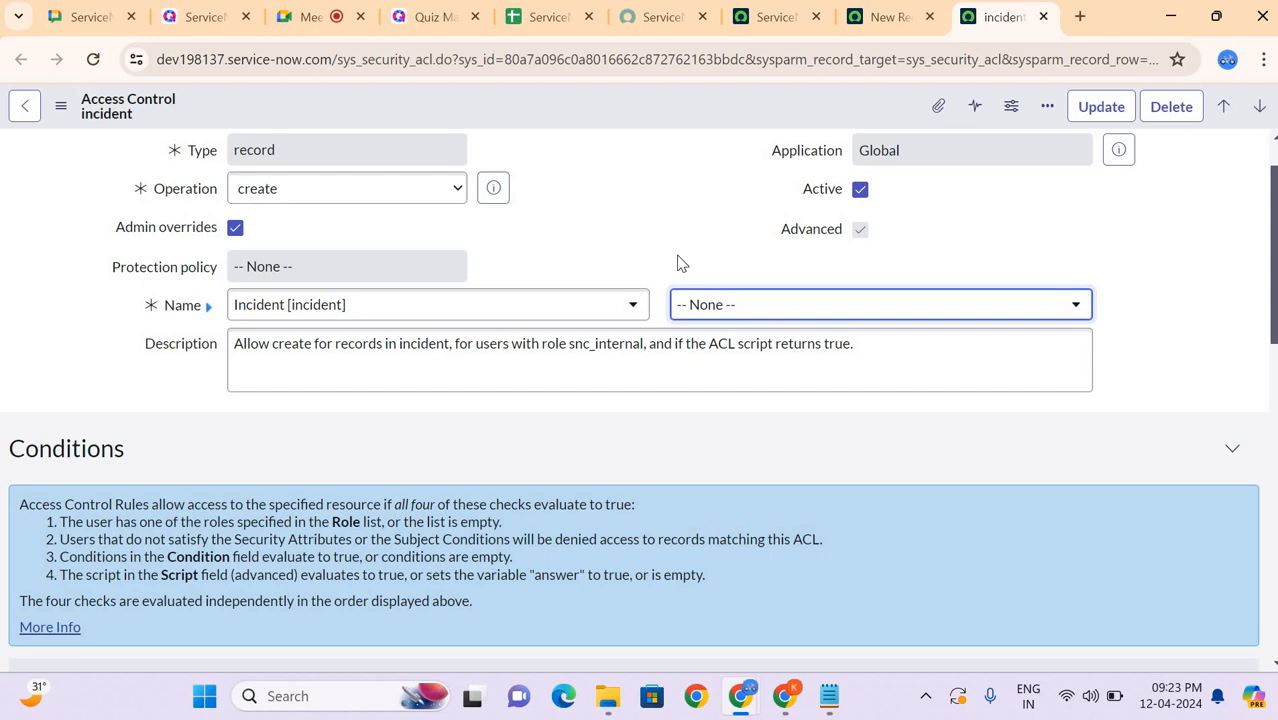
click(725, 306)
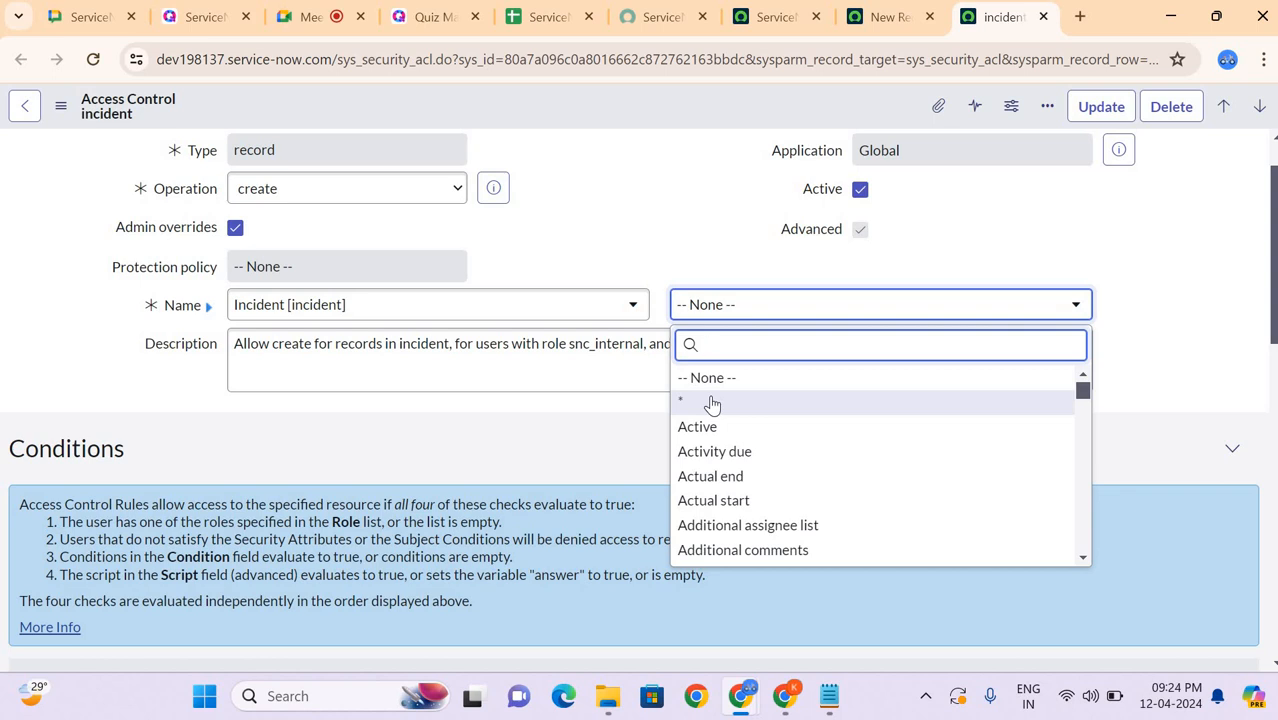
Step: Switch to the Google Meet call to check it and return to the incident access control
click(305, 16)
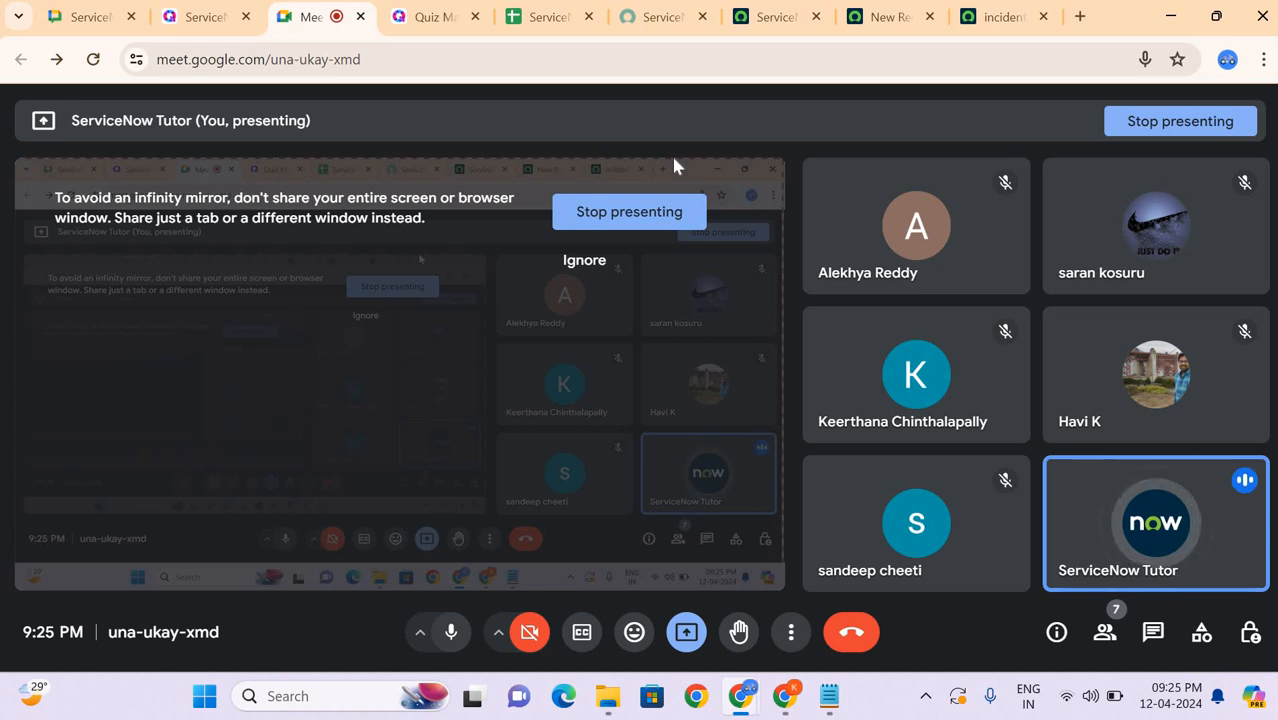
click(997, 17)
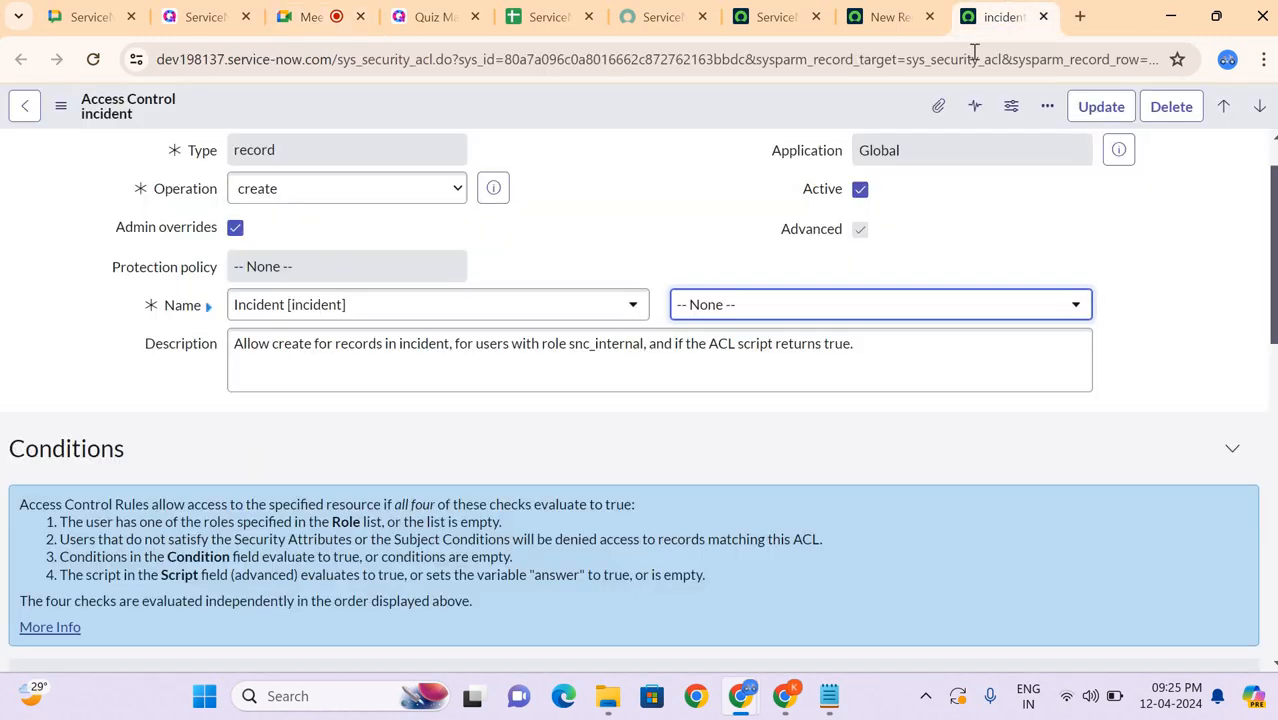
Step: Browse the Incident table's field choices without choosing one and review the access checks in the Conditions section
click(719, 306)
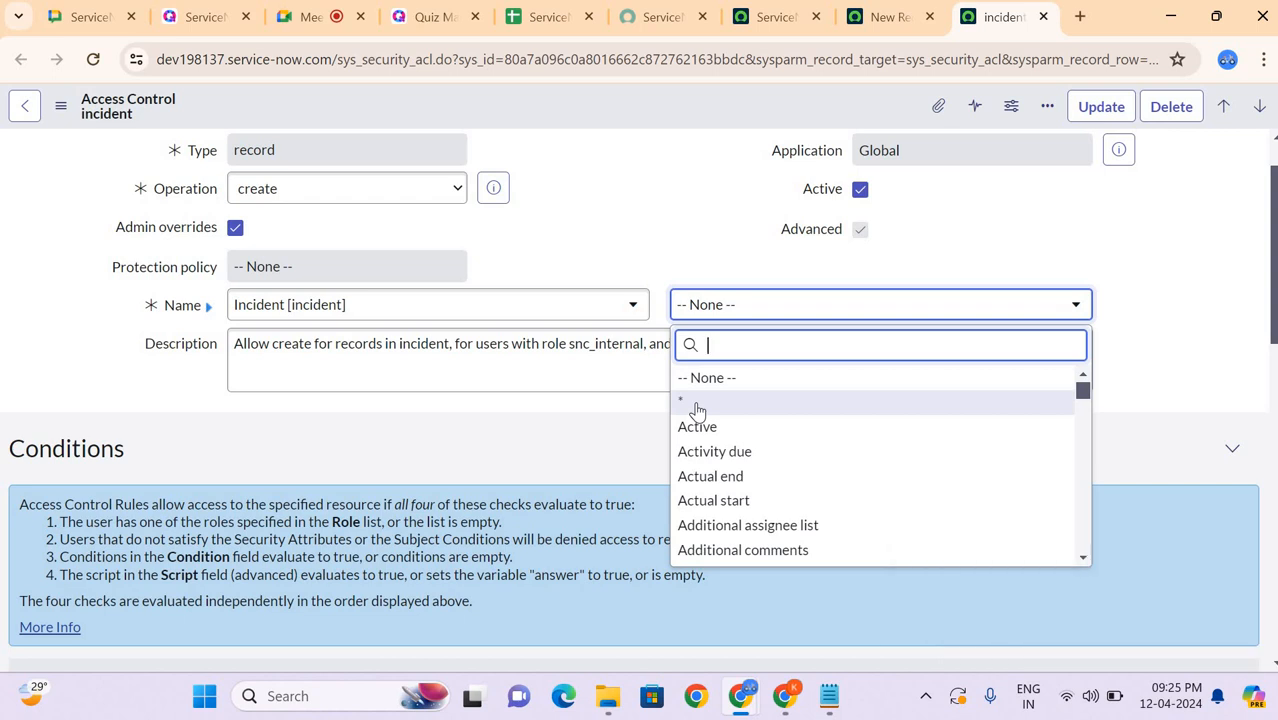
scroll(735, 457, down, 4)
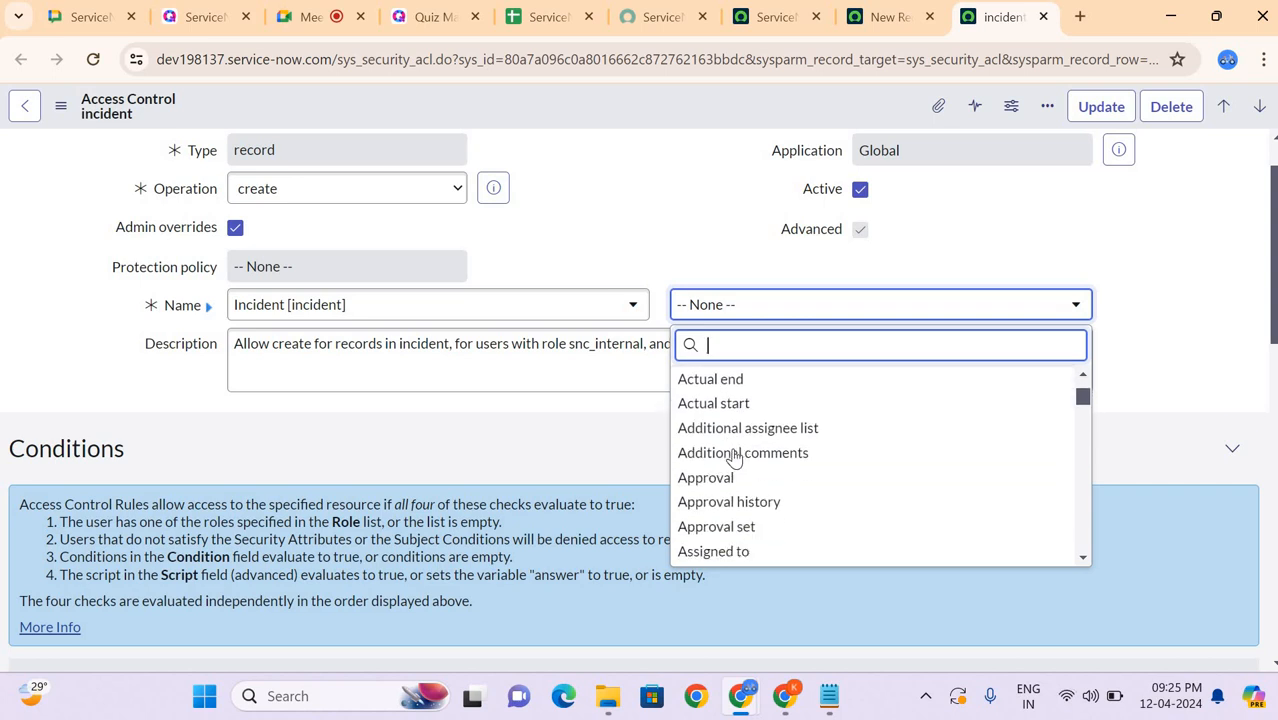
scroll(735, 457, down, 4)
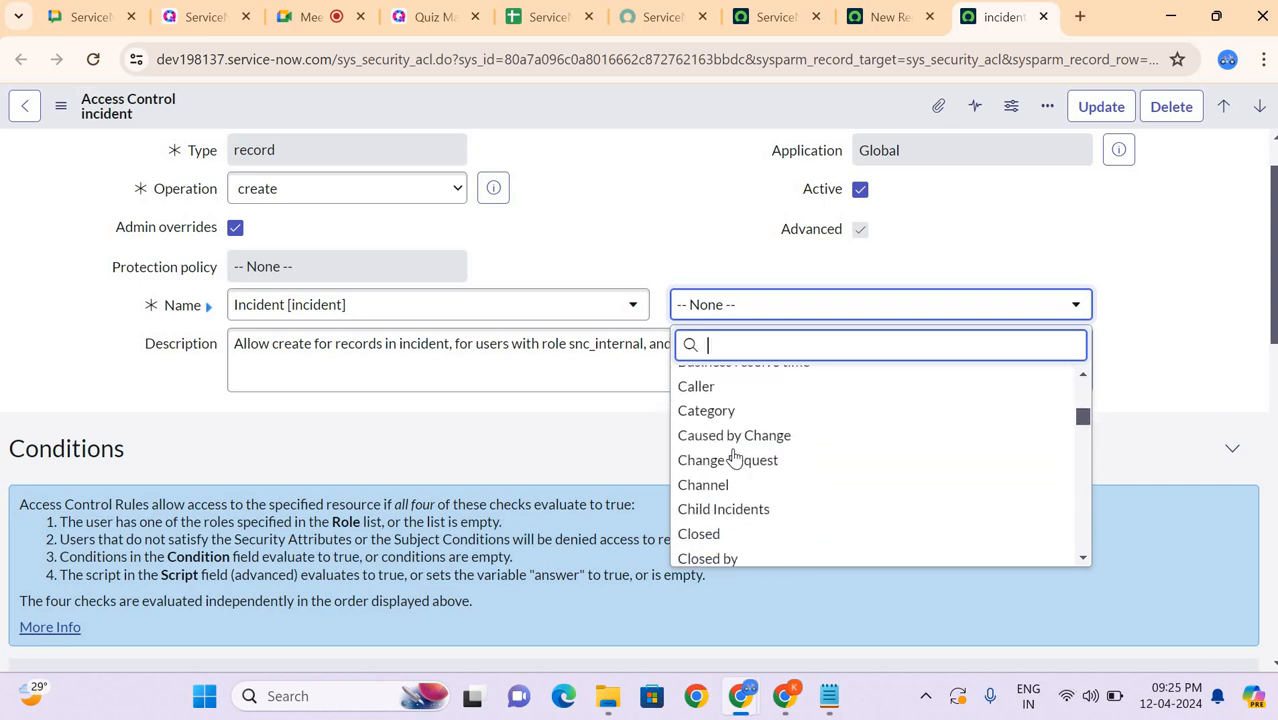
scroll(735, 457, up, 7)
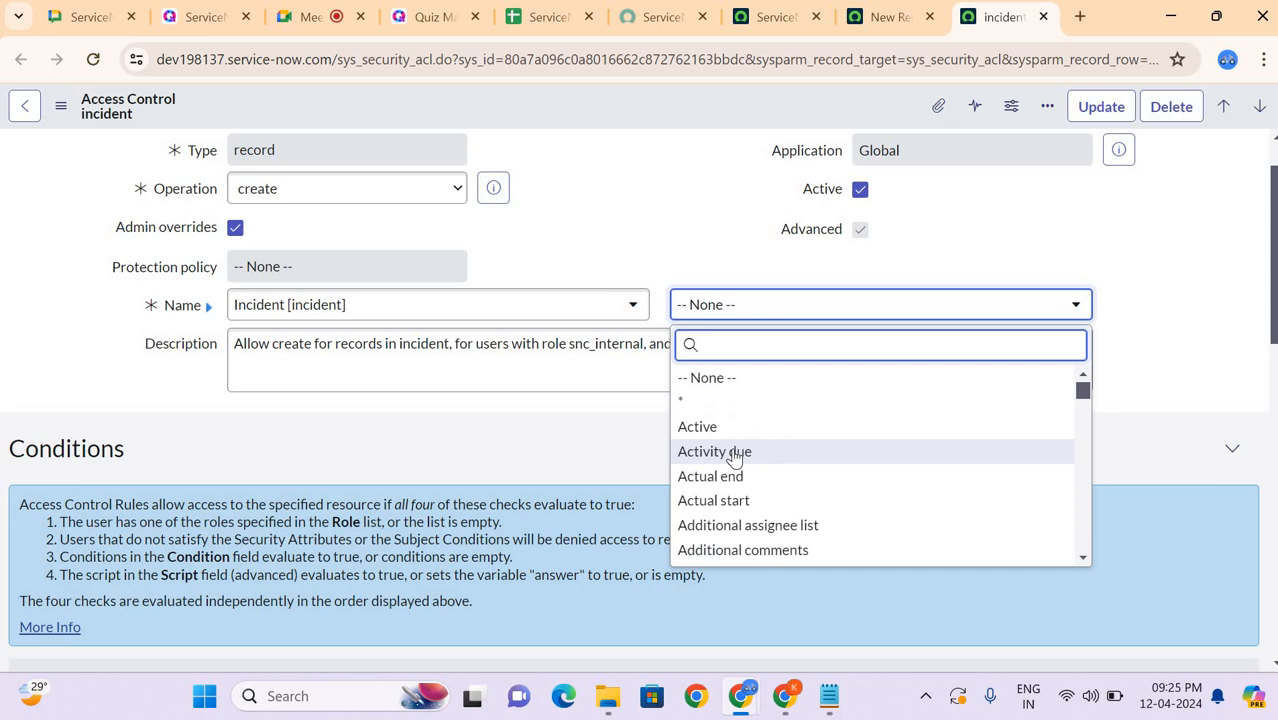
scroll(735, 457, down, 3)
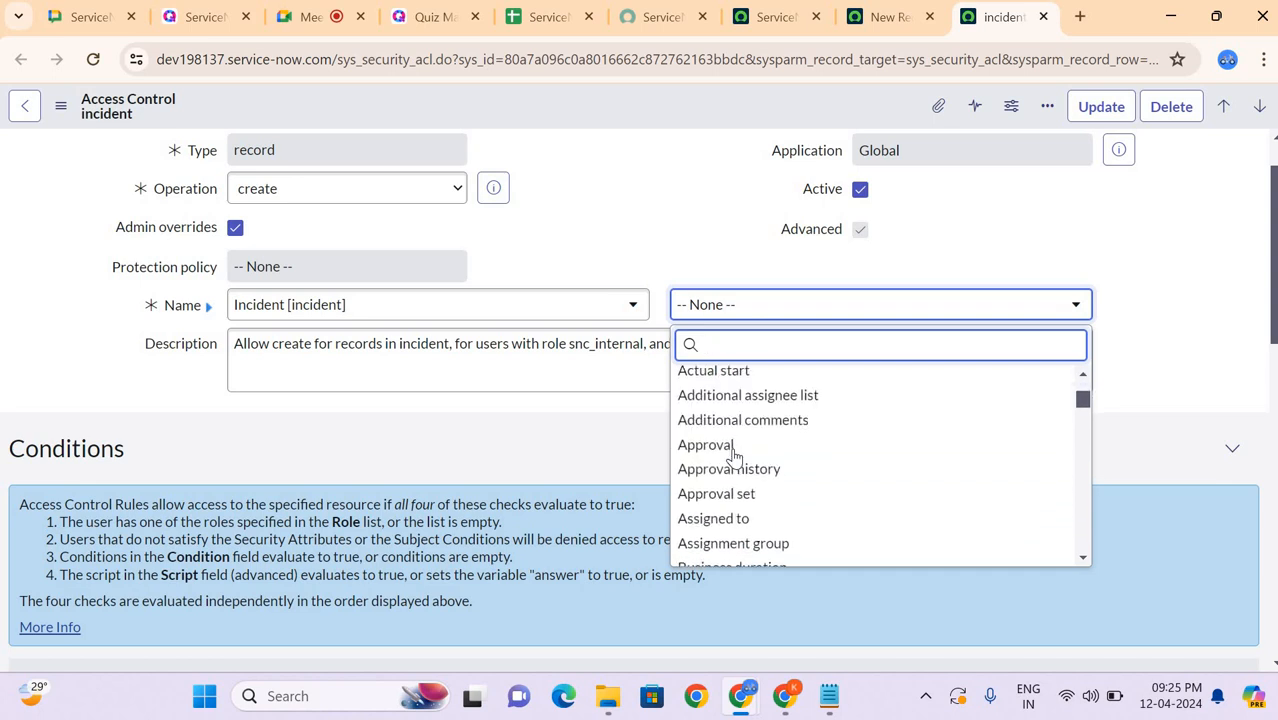
scroll(735, 457, down, 1)
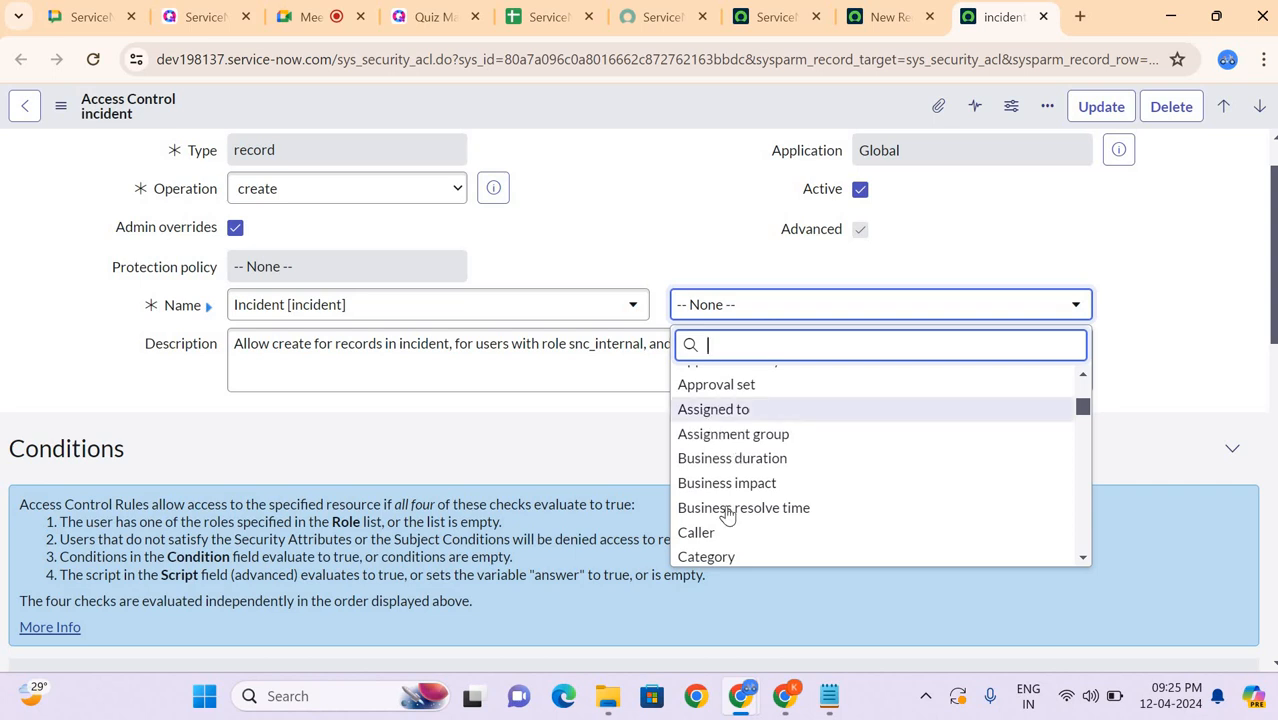
scroll(739, 438, down, 2)
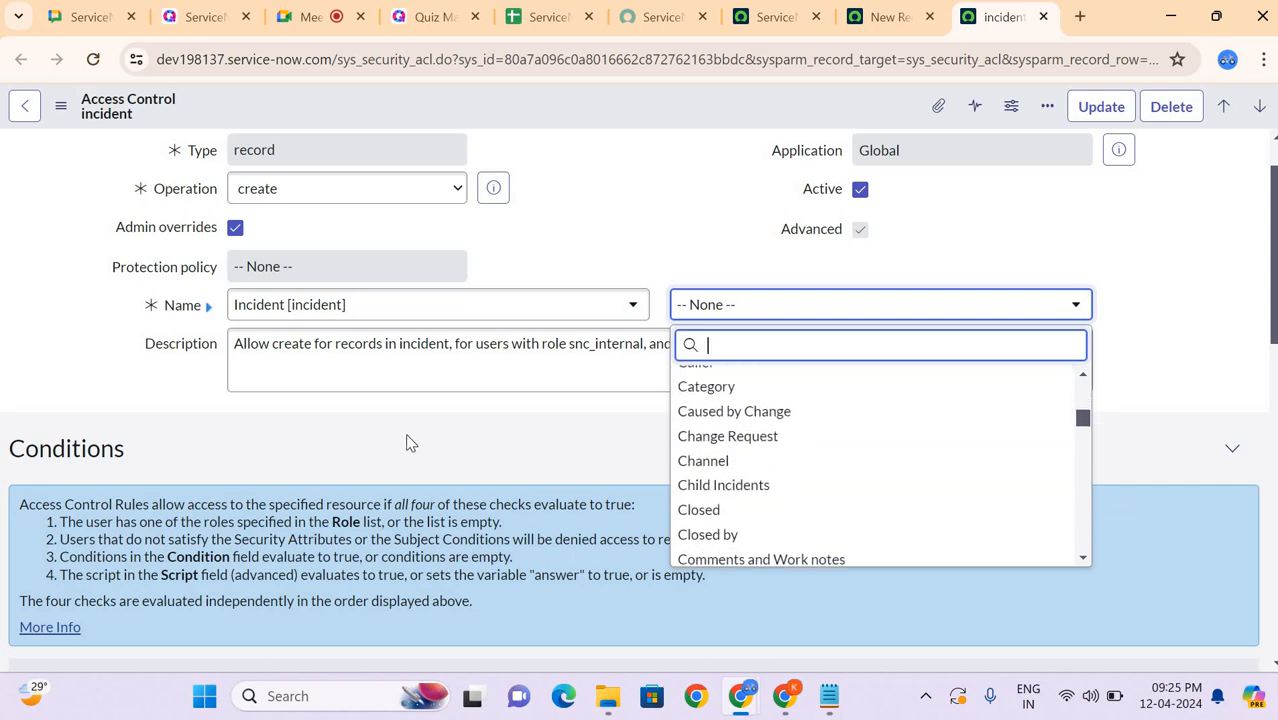
click(406, 438)
scroll(406, 436, down, 3)
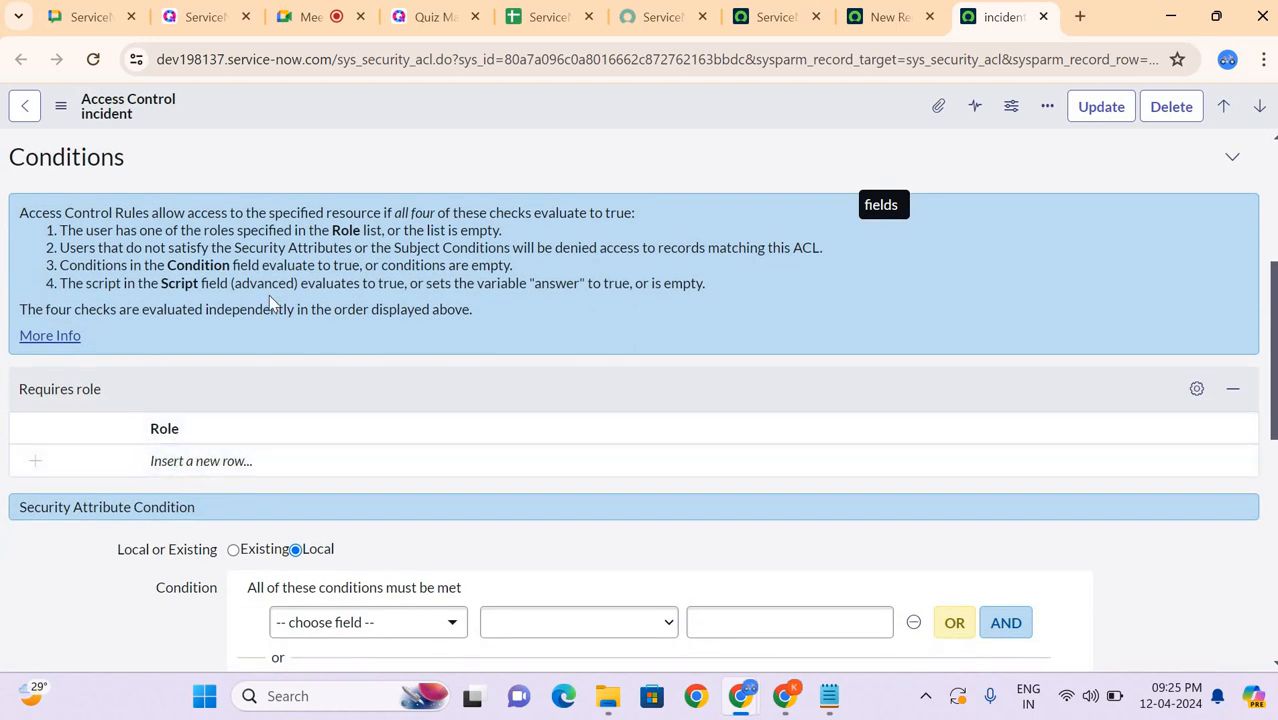
scroll(270, 304, up, 3)
scroll(270, 304, up, 1)
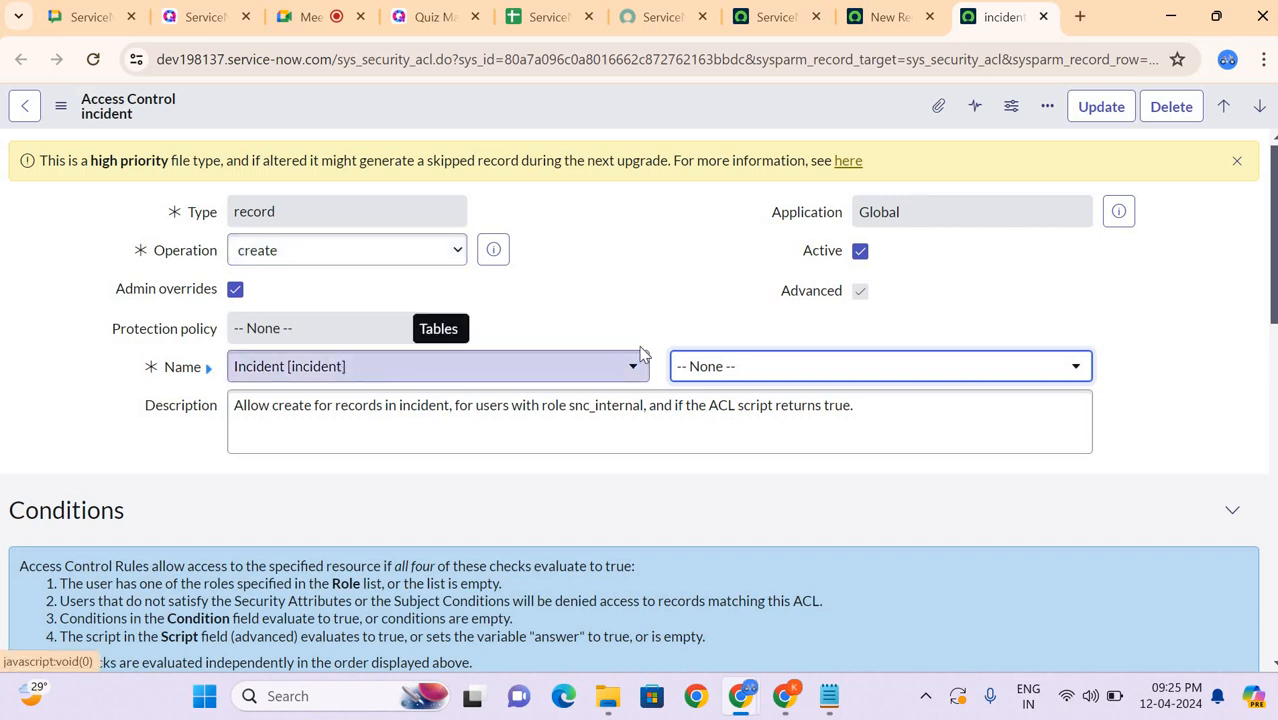
Step: Browse the field choices beside Name in the incident create access control, leaving the field at None
click(733, 370)
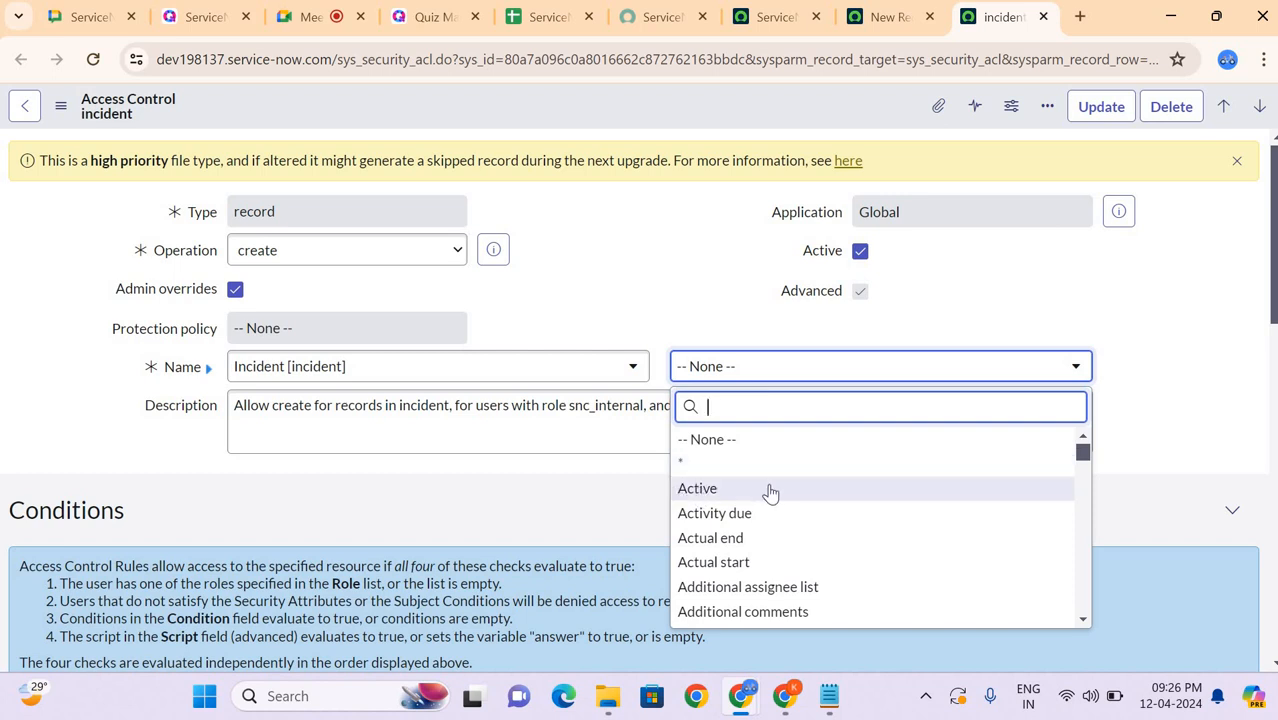
scroll(770, 492, down, 1)
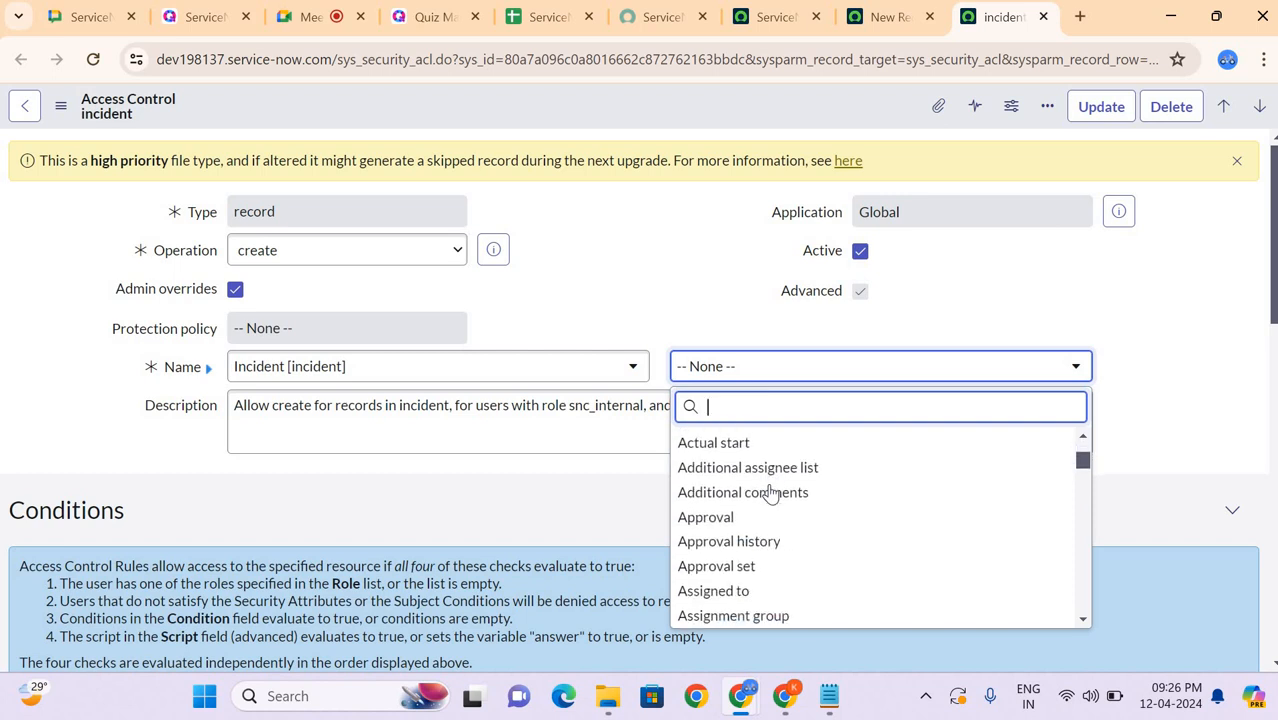
click(506, 530)
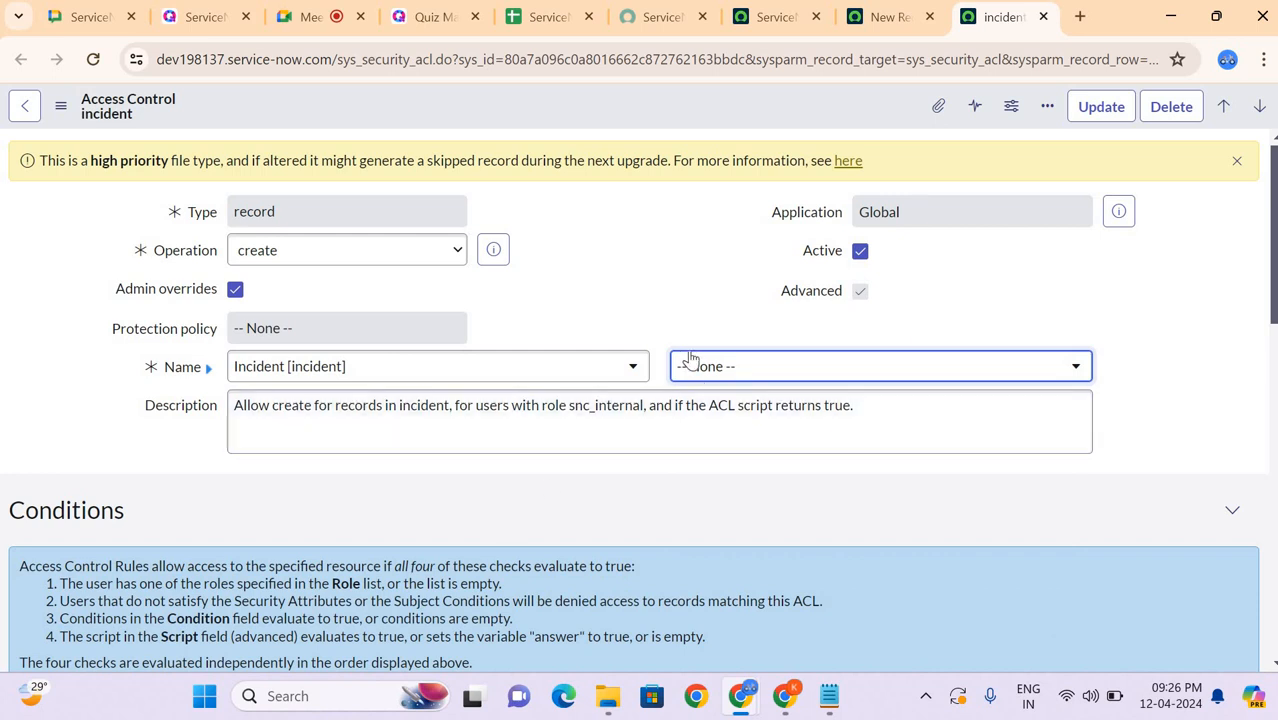
click(597, 310)
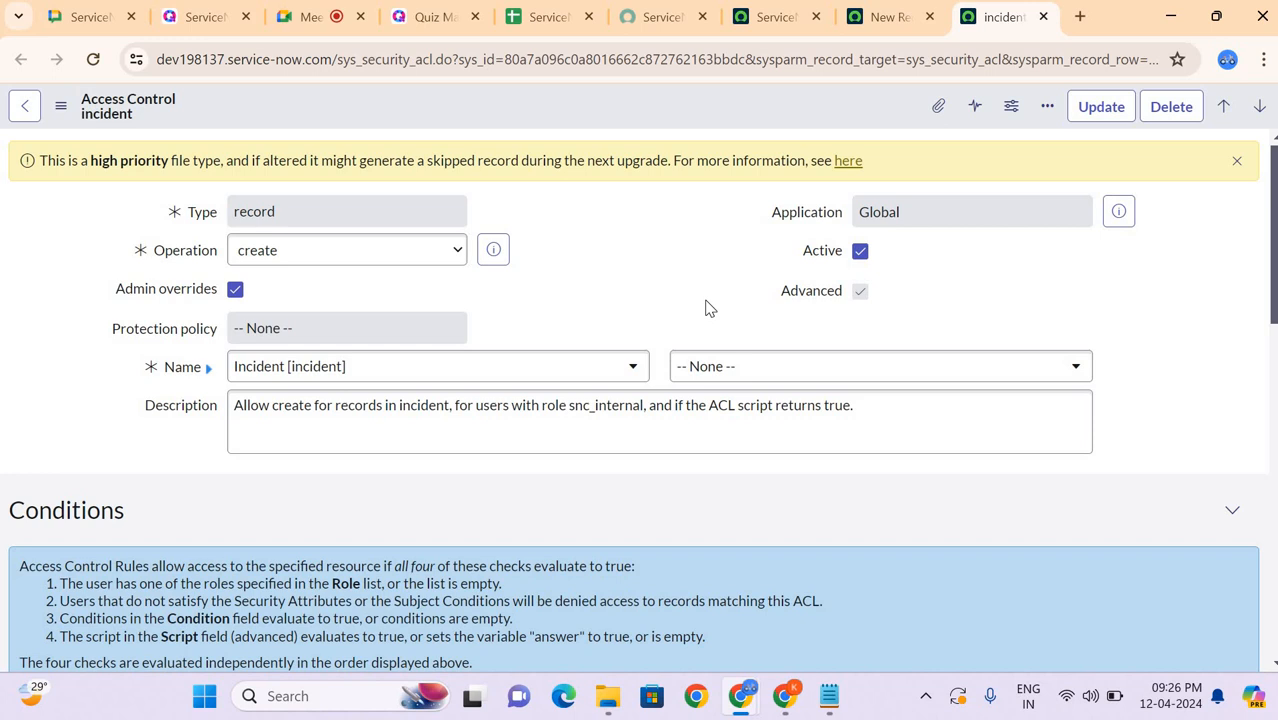
Step: Find the Access Control (ACL) module by filtering the navigator for ACL and open its list in a new tab
click(766, 14)
click(108, 108)
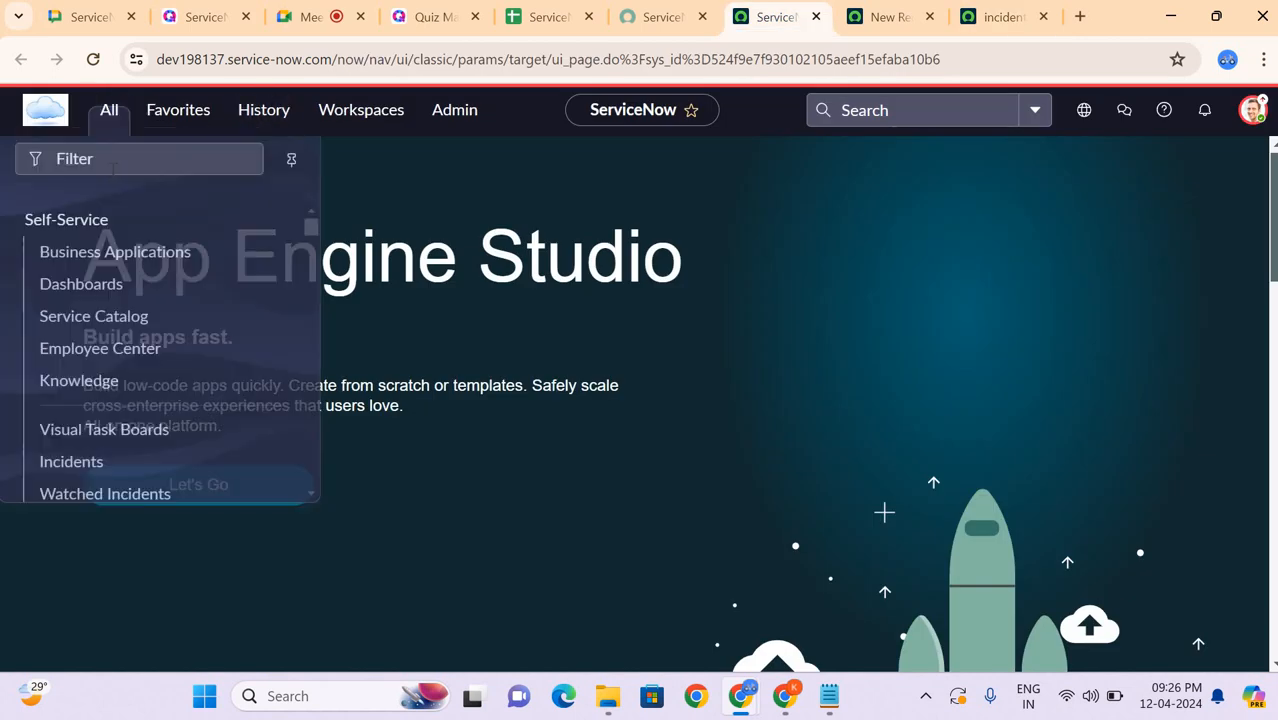
click(113, 170)
text(ACL)
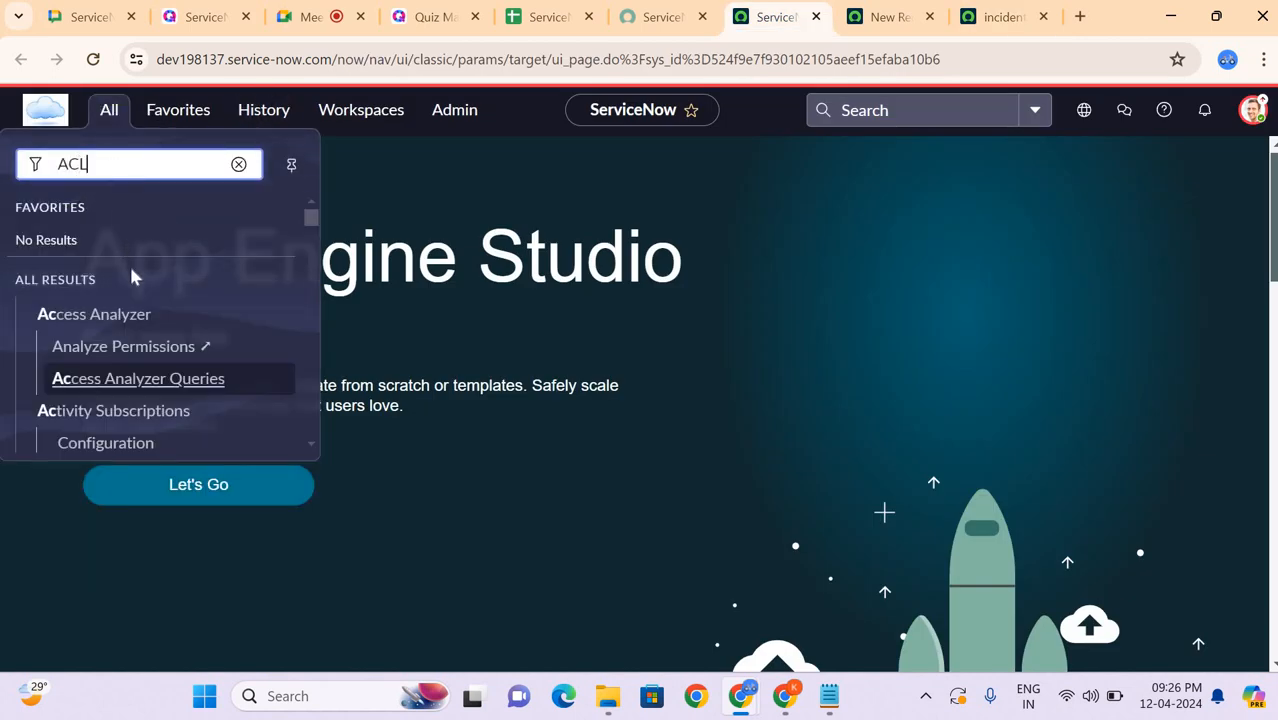
scroll(129, 263, down, 10)
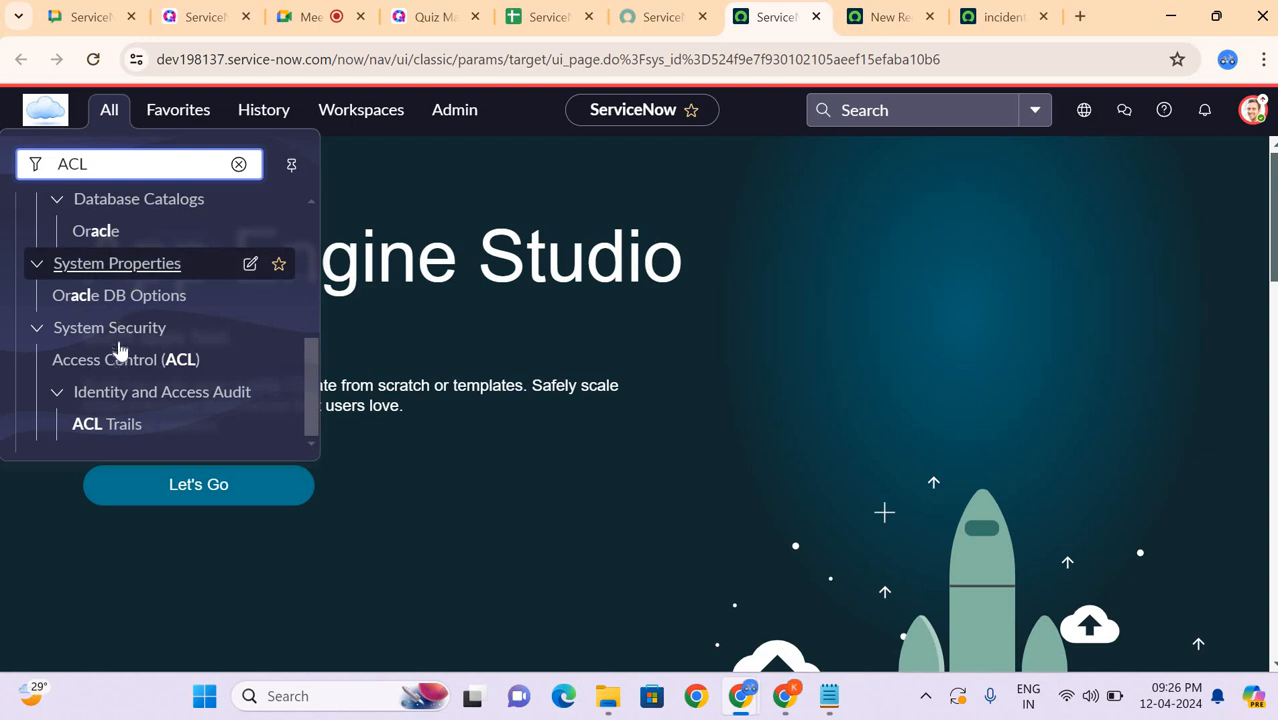
middle_click(118, 360)
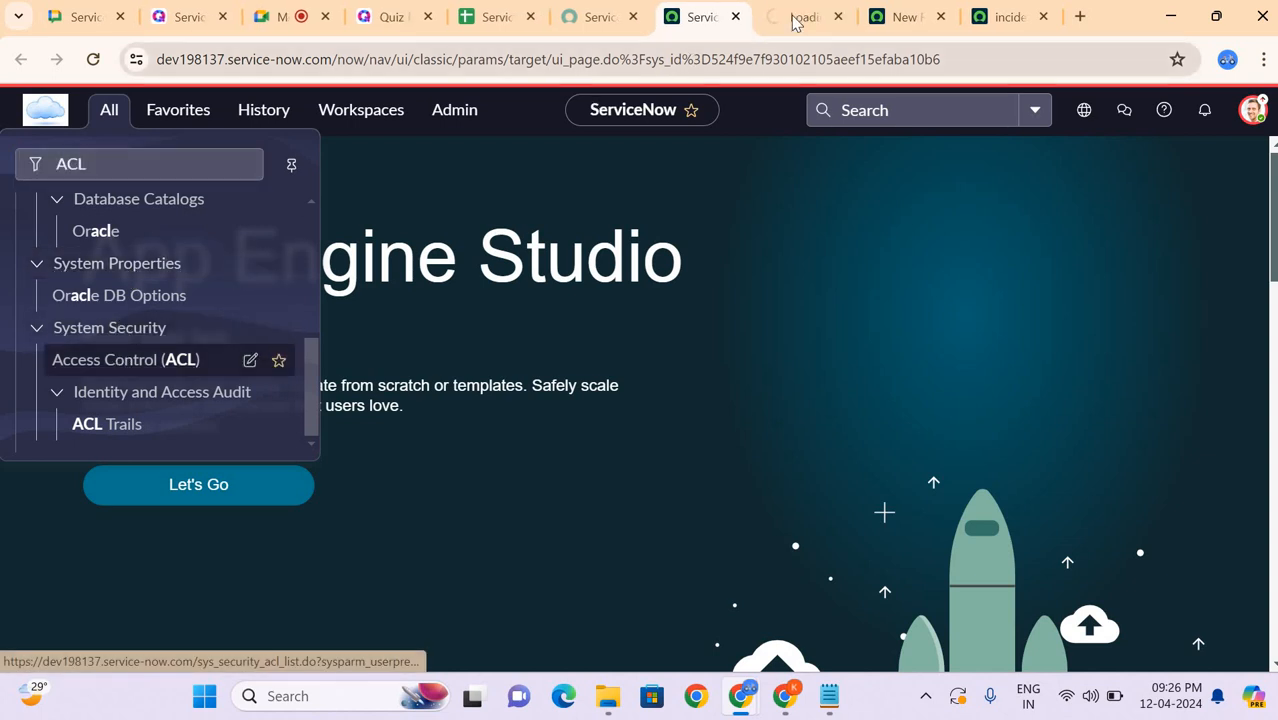
click(795, 18)
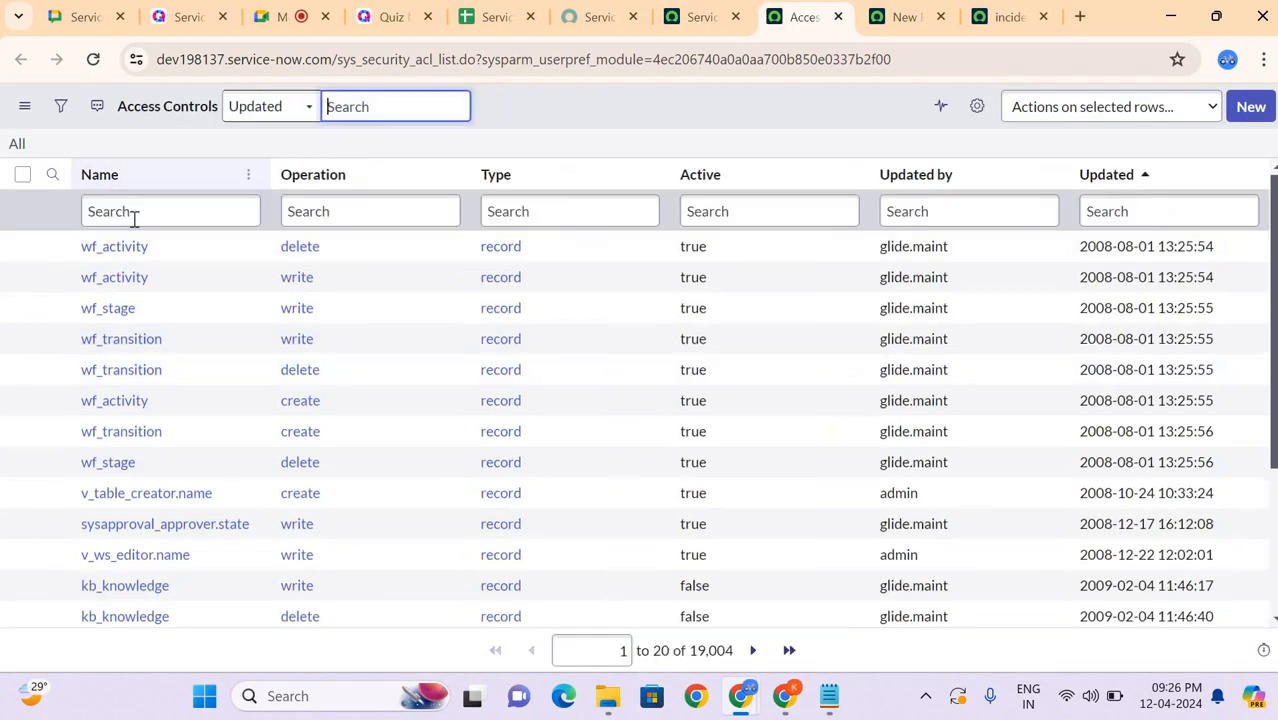
Step: Filter the access controls list to names containing incident, using *incident, and to records last updated by admin
click(134, 212)
text(*)
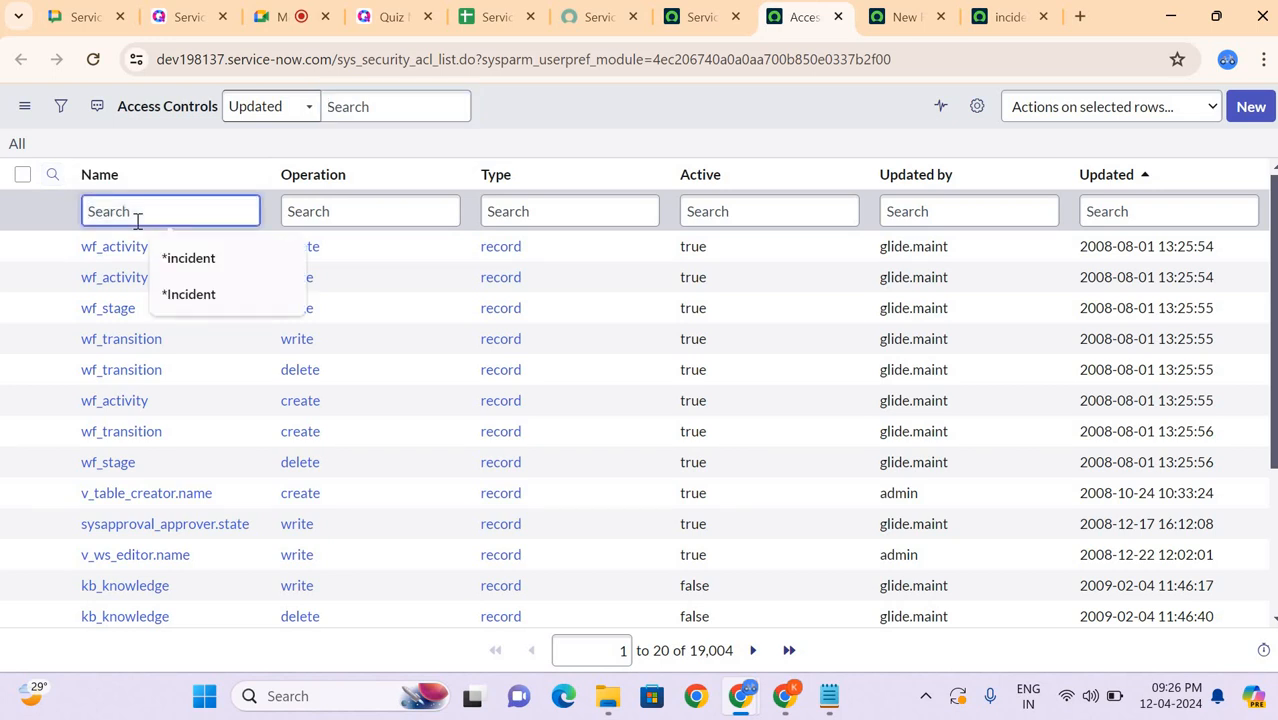
text(incident)
key(Return)
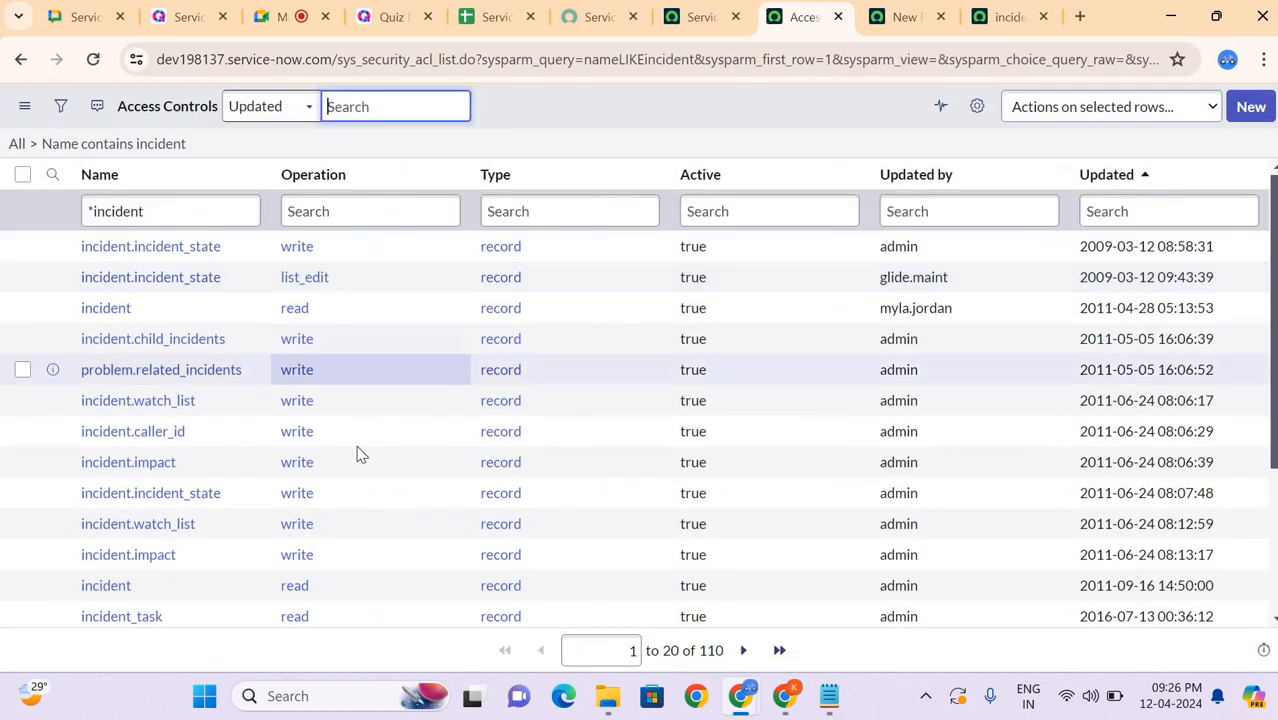
click(914, 541)
right_click(914, 541)
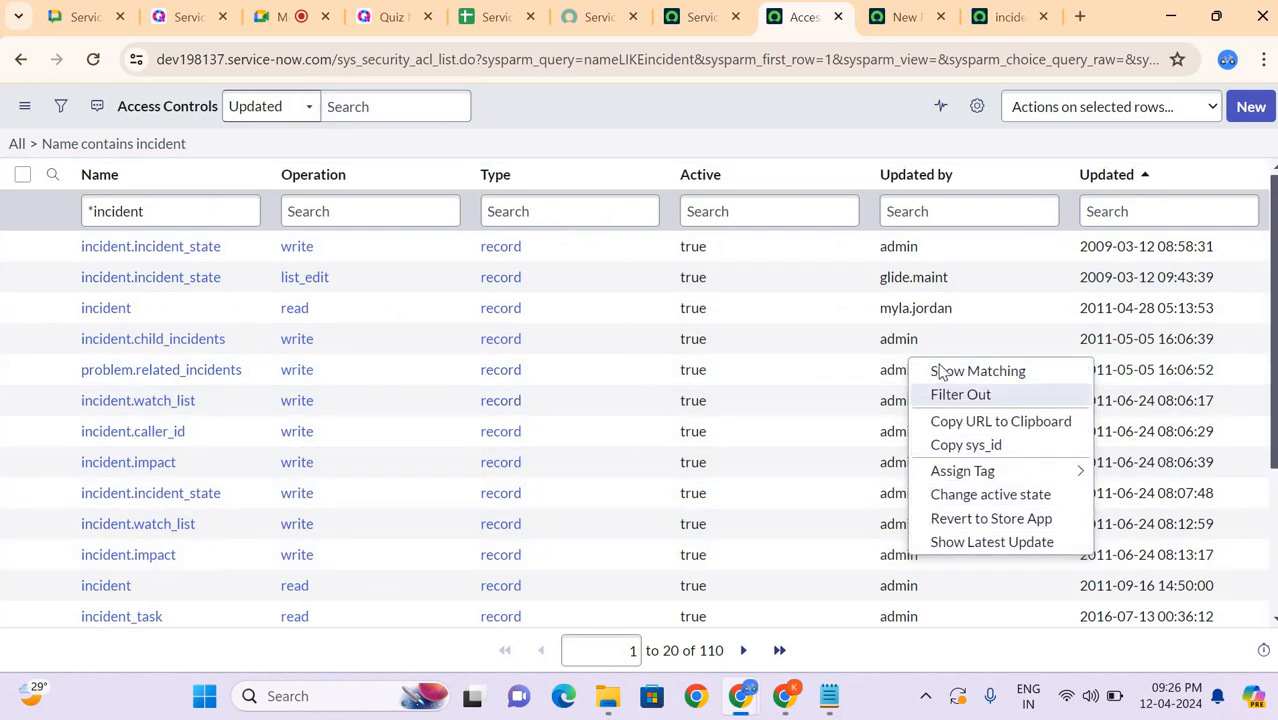
click(941, 372)
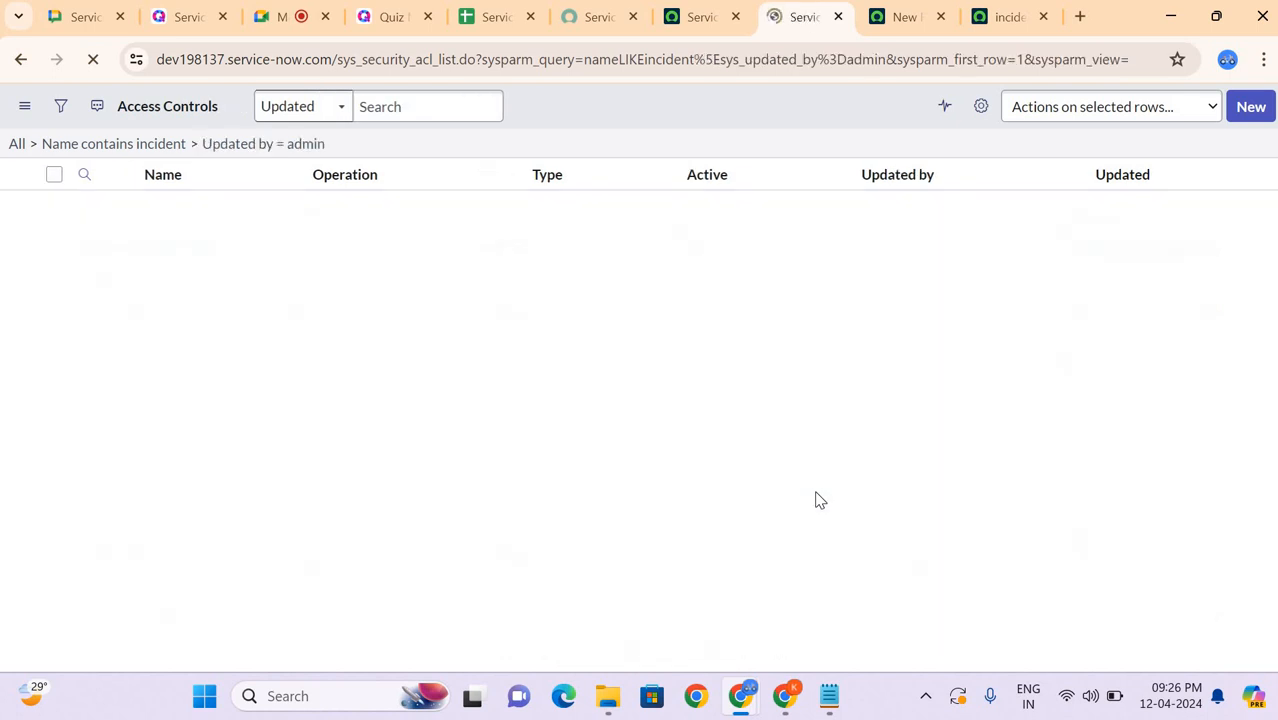
Step: Open the incident access control with the write operation from the filtered list in a new tab
scroll(816, 497, down, 3)
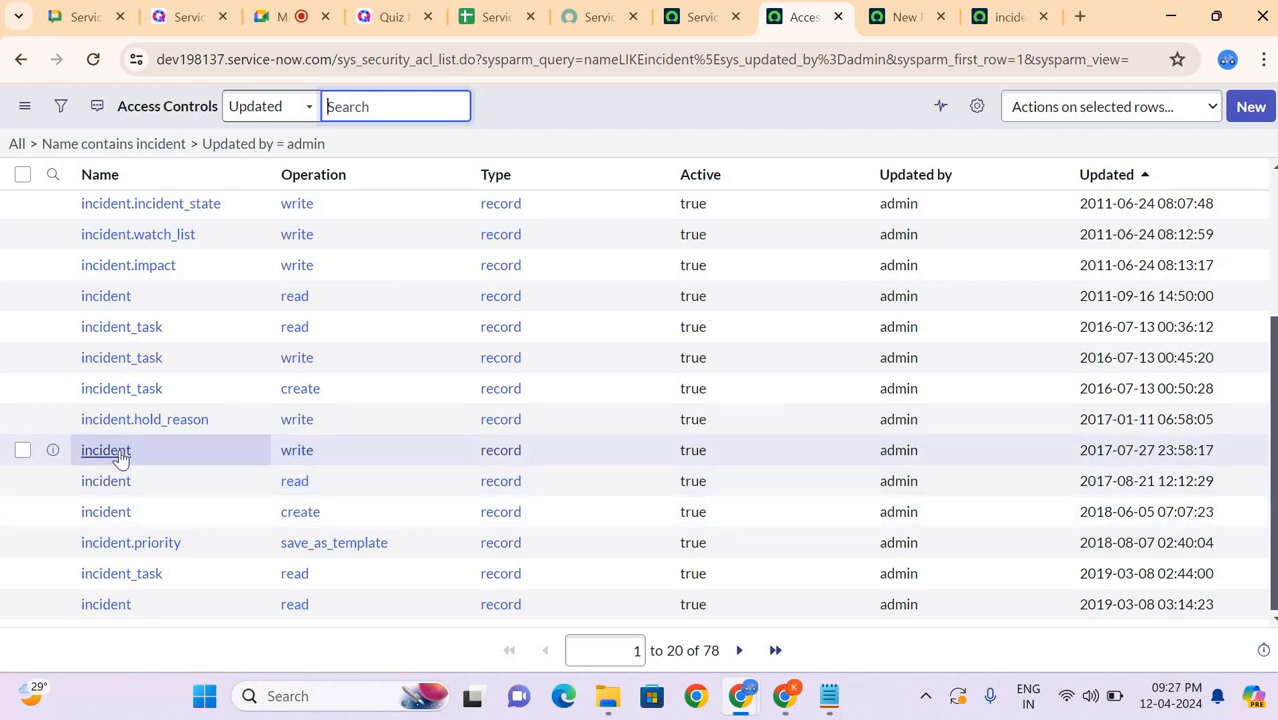
middle_click(121, 453)
click(812, 27)
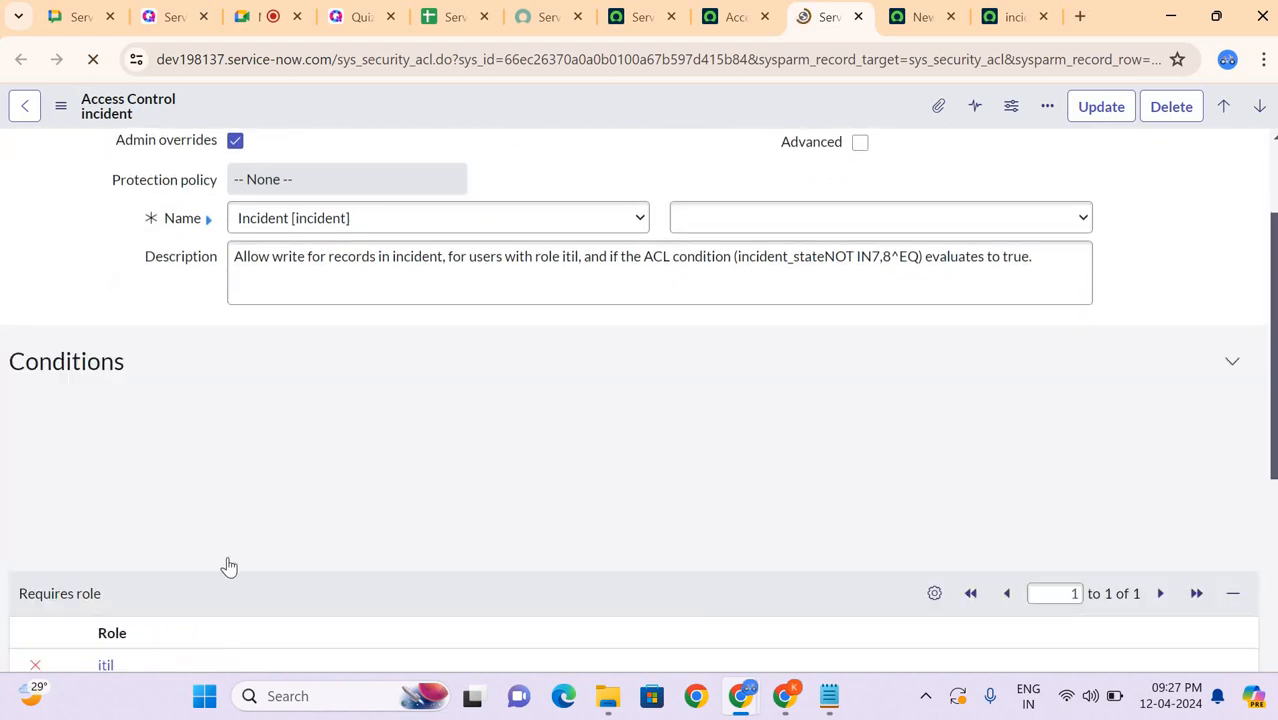
Step: Examine the write rule's required role, security attribute condition, data condition on Incident state, and general settings
scroll(240, 473, down, 2)
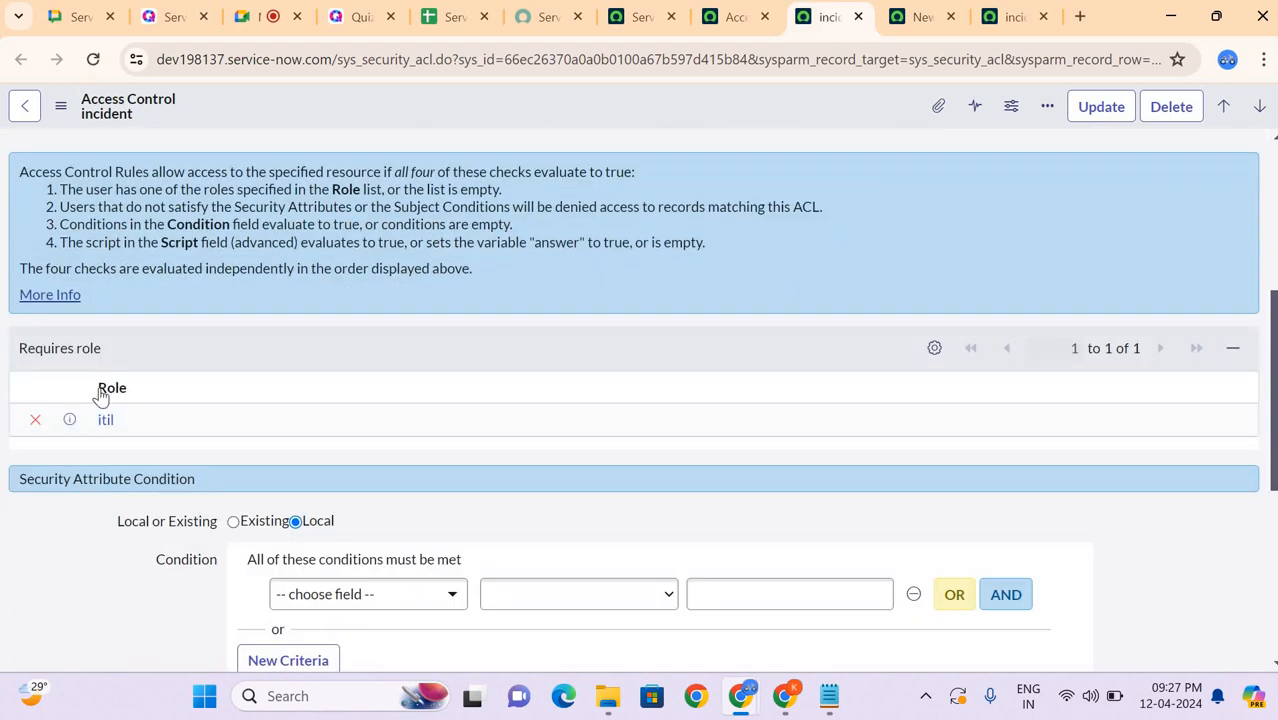
scroll(100, 418, up, 4)
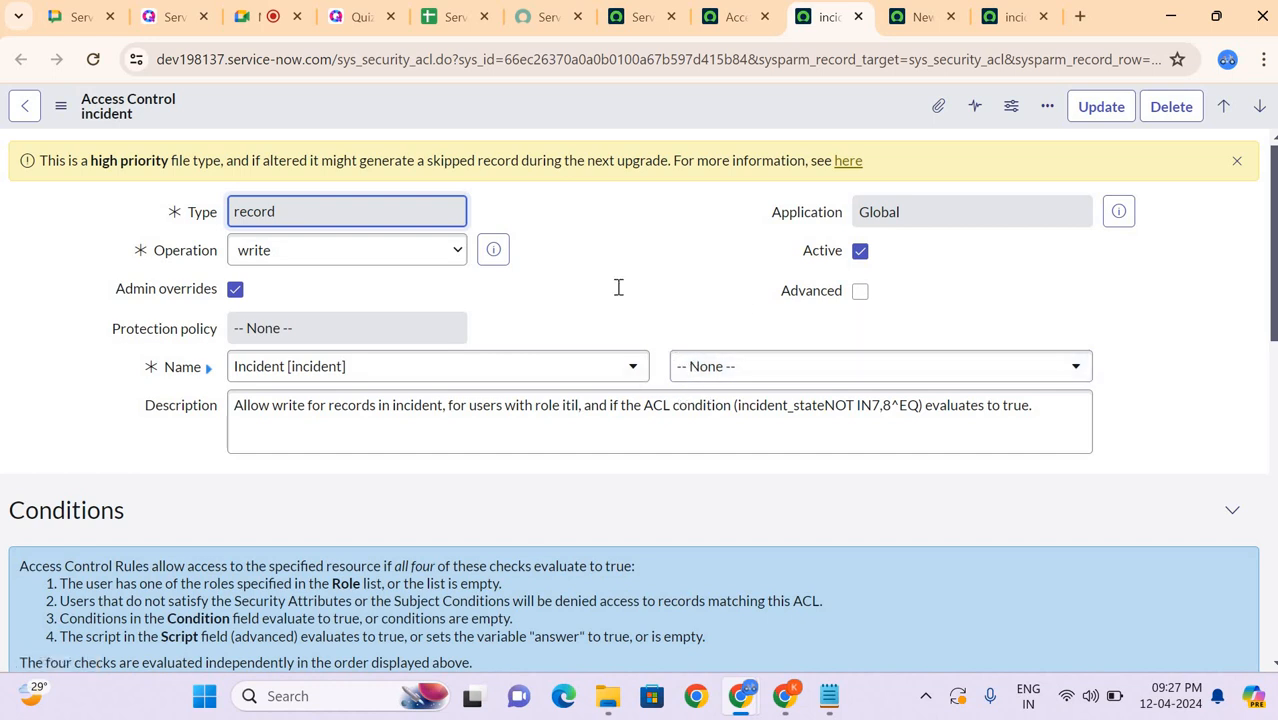
scroll(618, 287, down, 8)
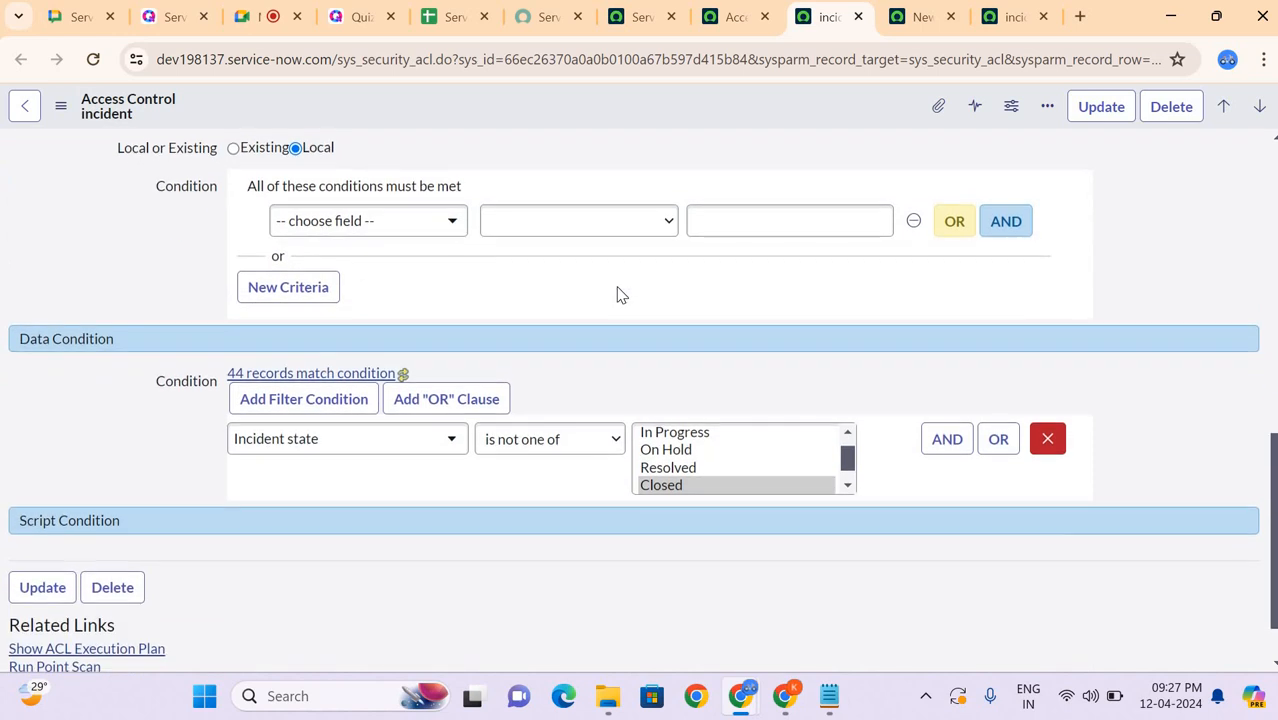
scroll(617, 293, down, 1)
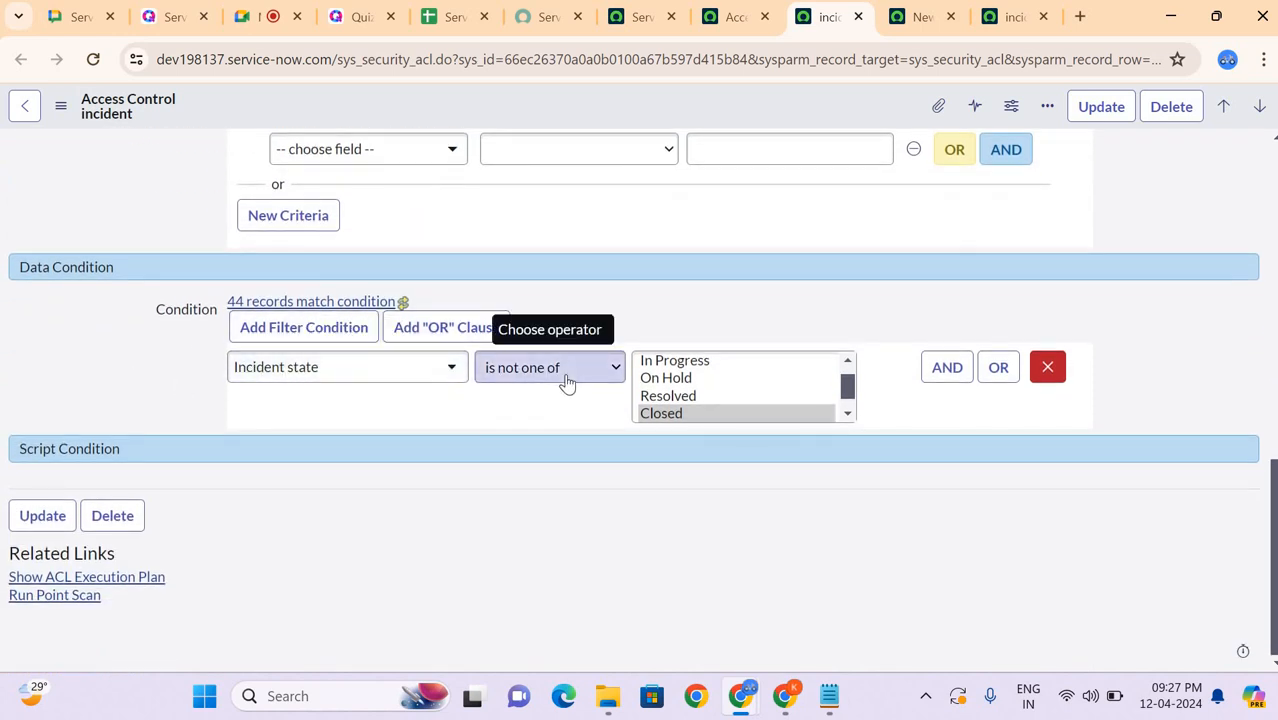
scroll(725, 402, down, 1)
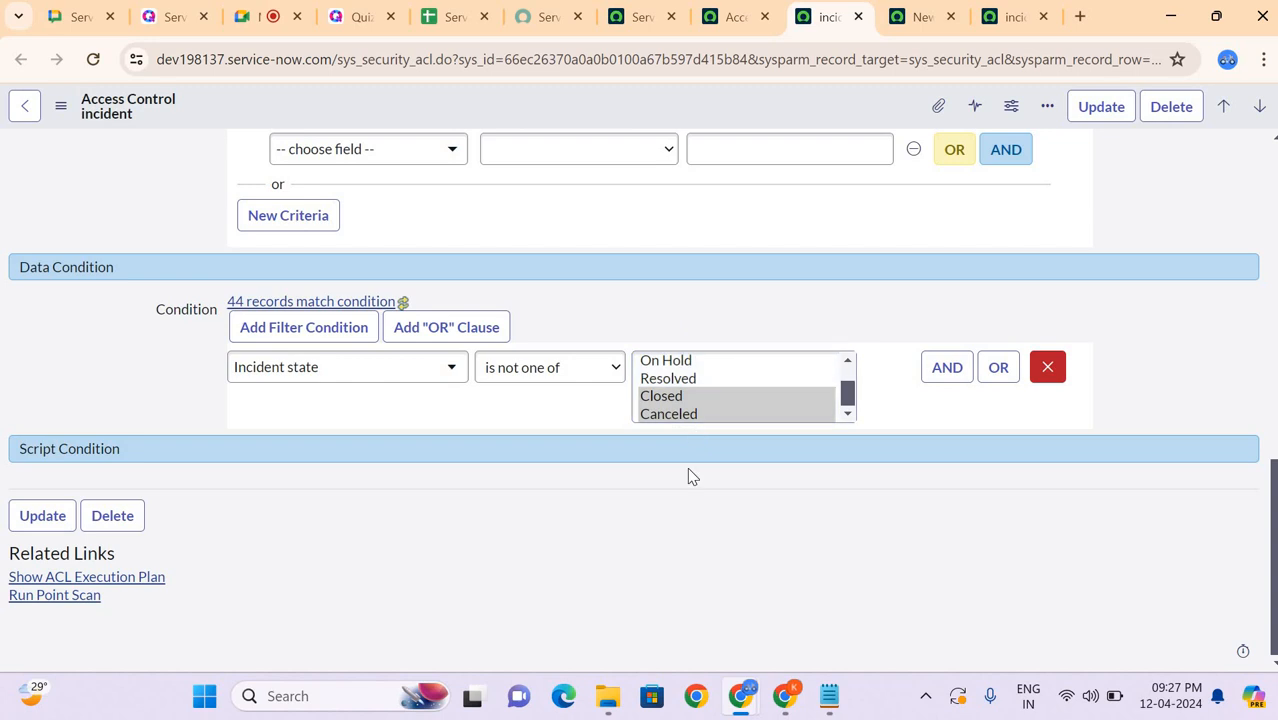
scroll(688, 476, up, 3)
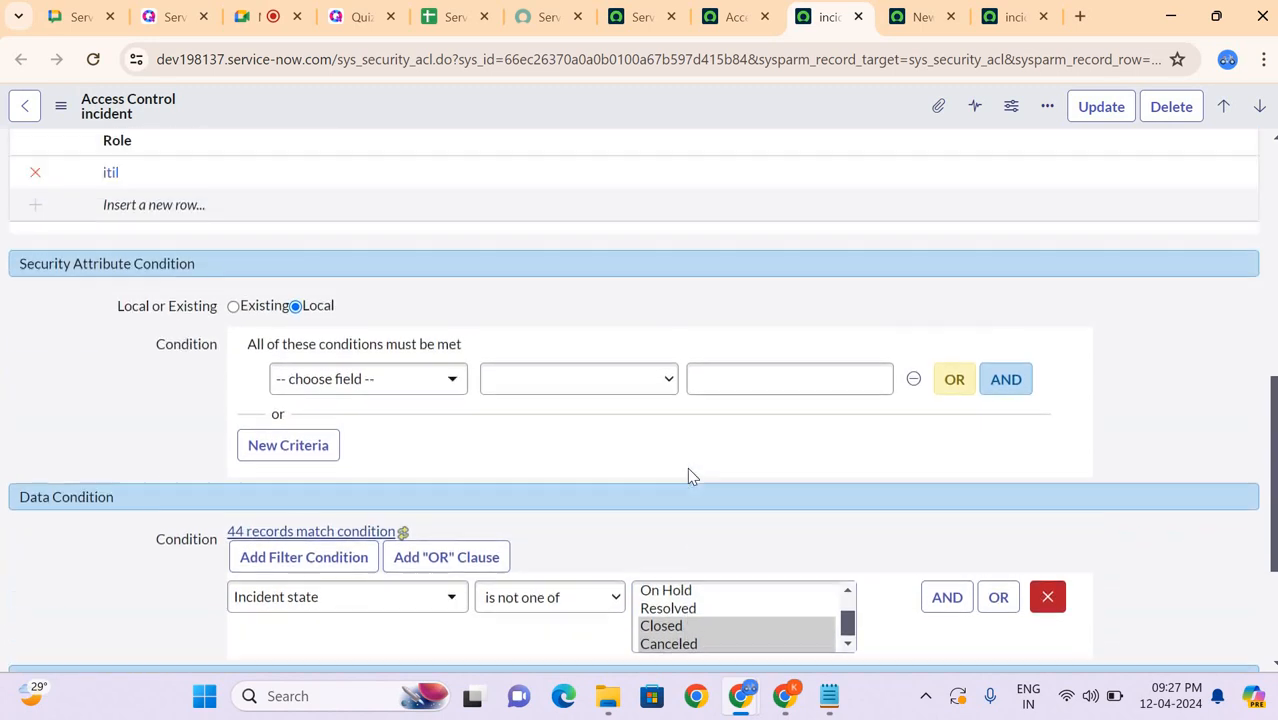
scroll(687, 467, up, 3)
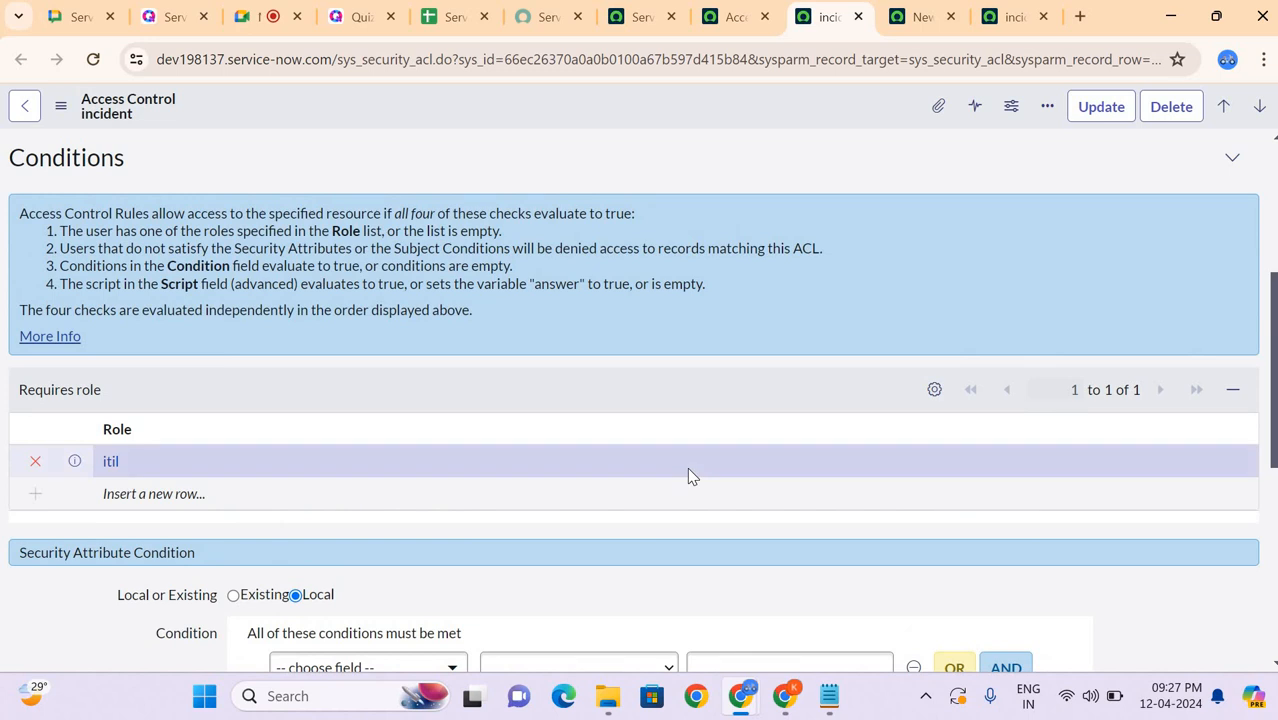
scroll(687, 467, up, 4)
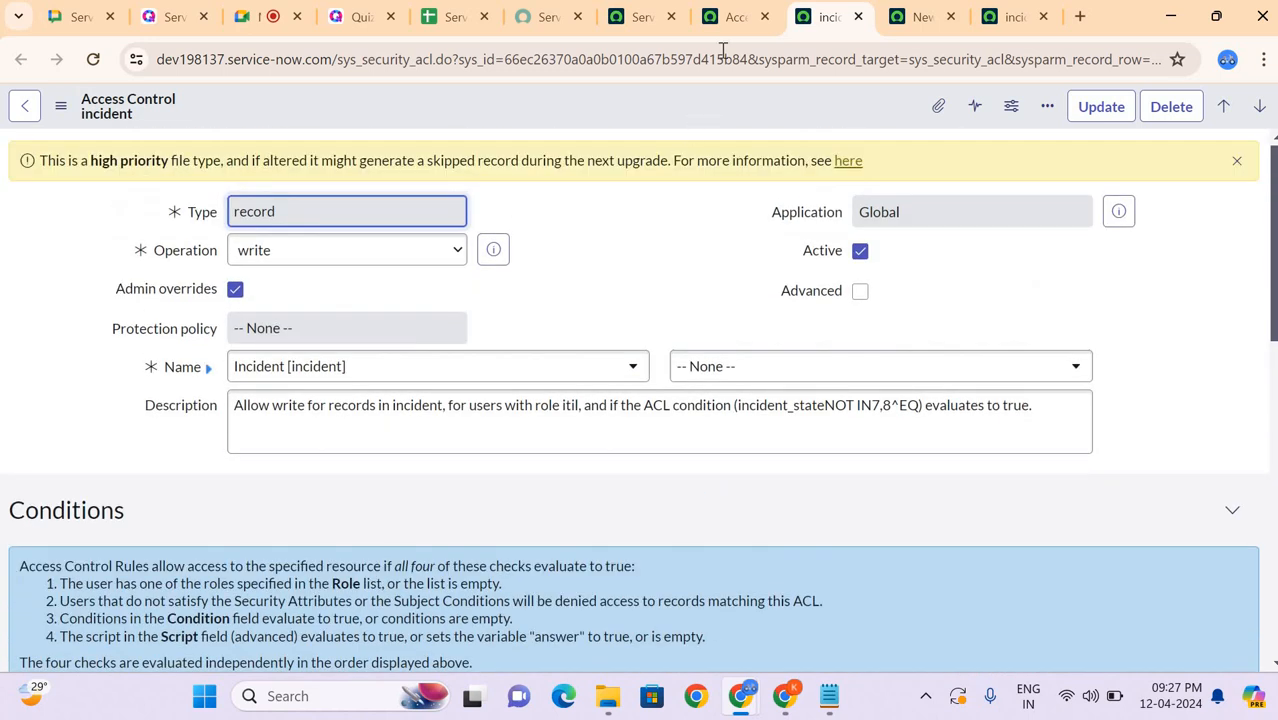
Step: Open the incident read access control updated on 2017-08-21 in a new tab and review its required roles, conditions and script
click(735, 16)
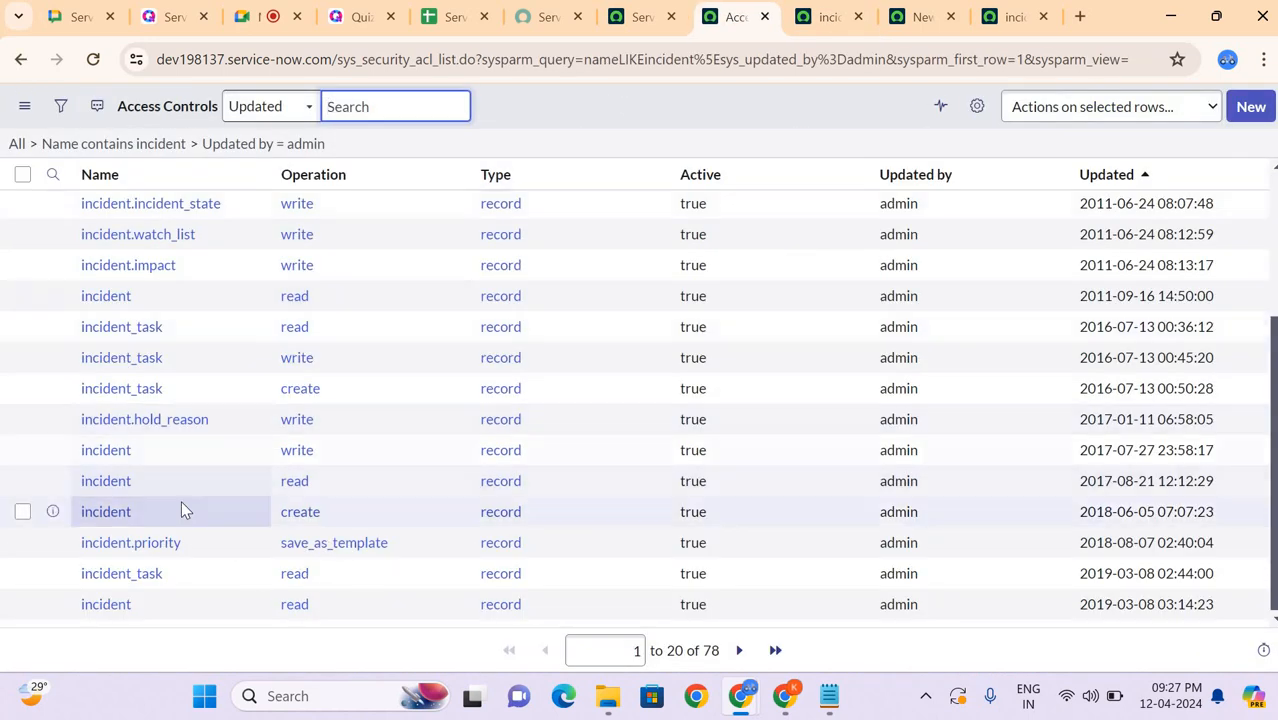
ctrl+click(115, 481)
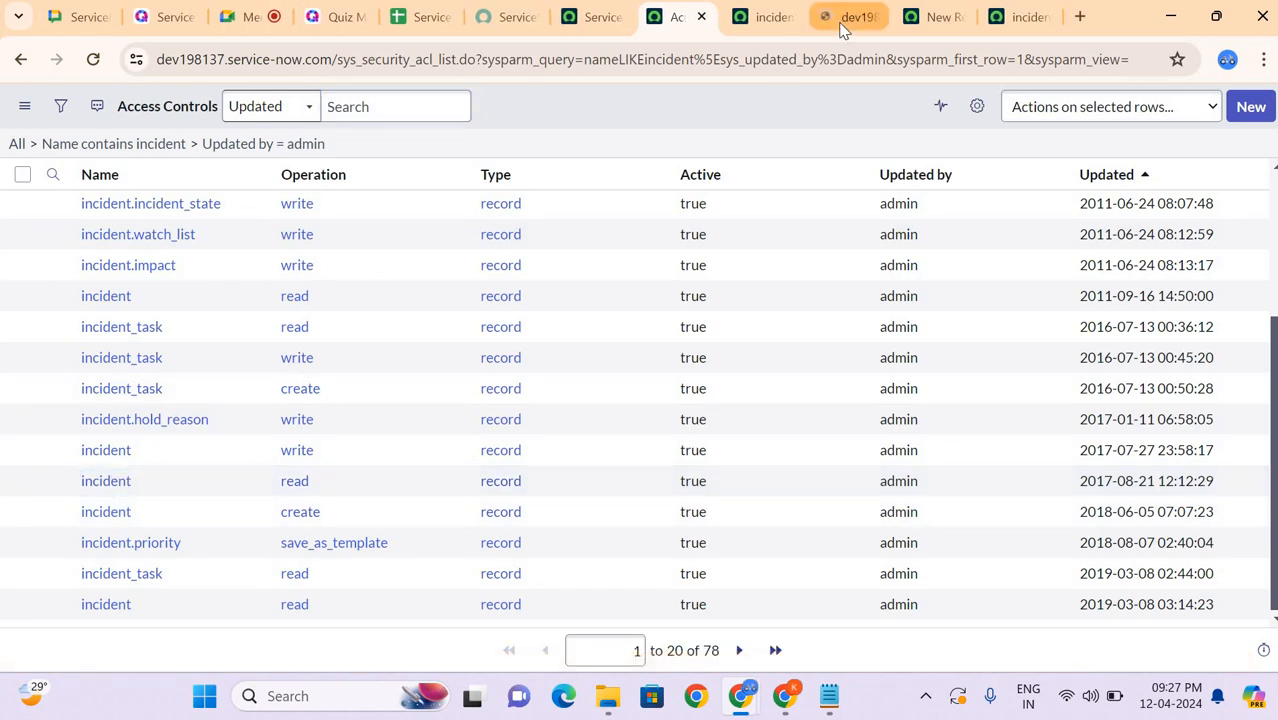
click(841, 22)
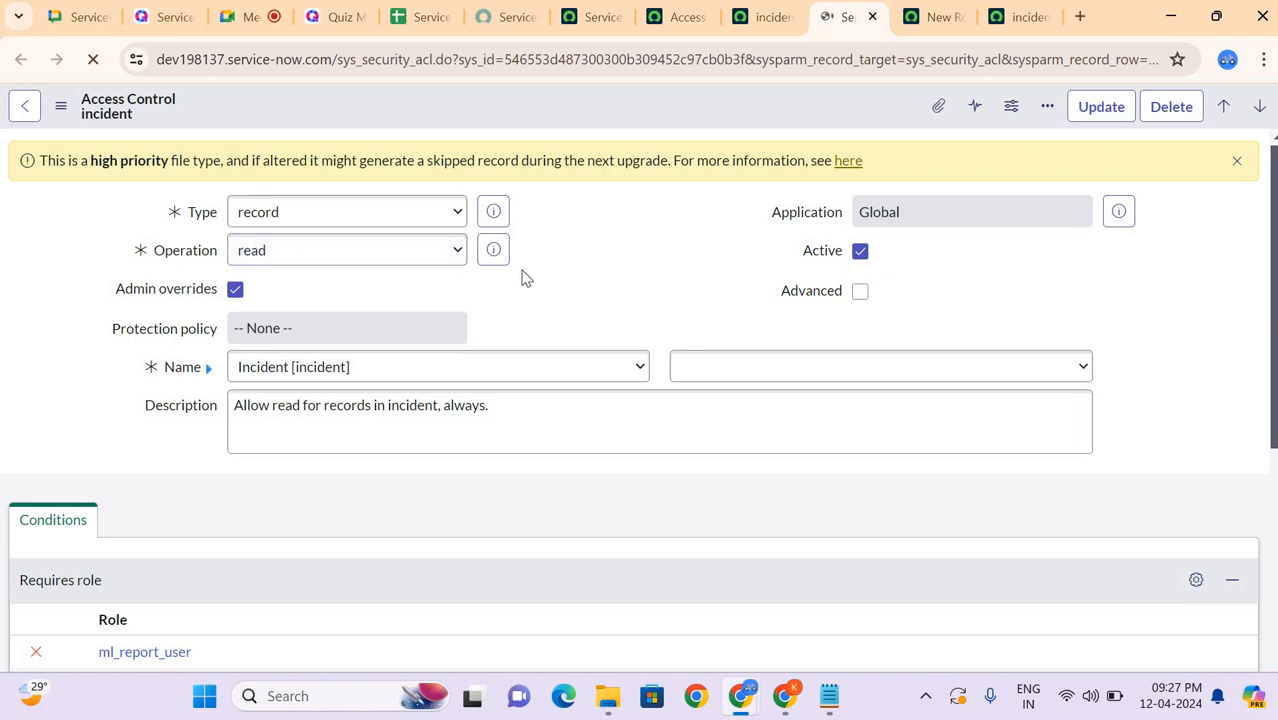
scroll(480, 285, down, 2)
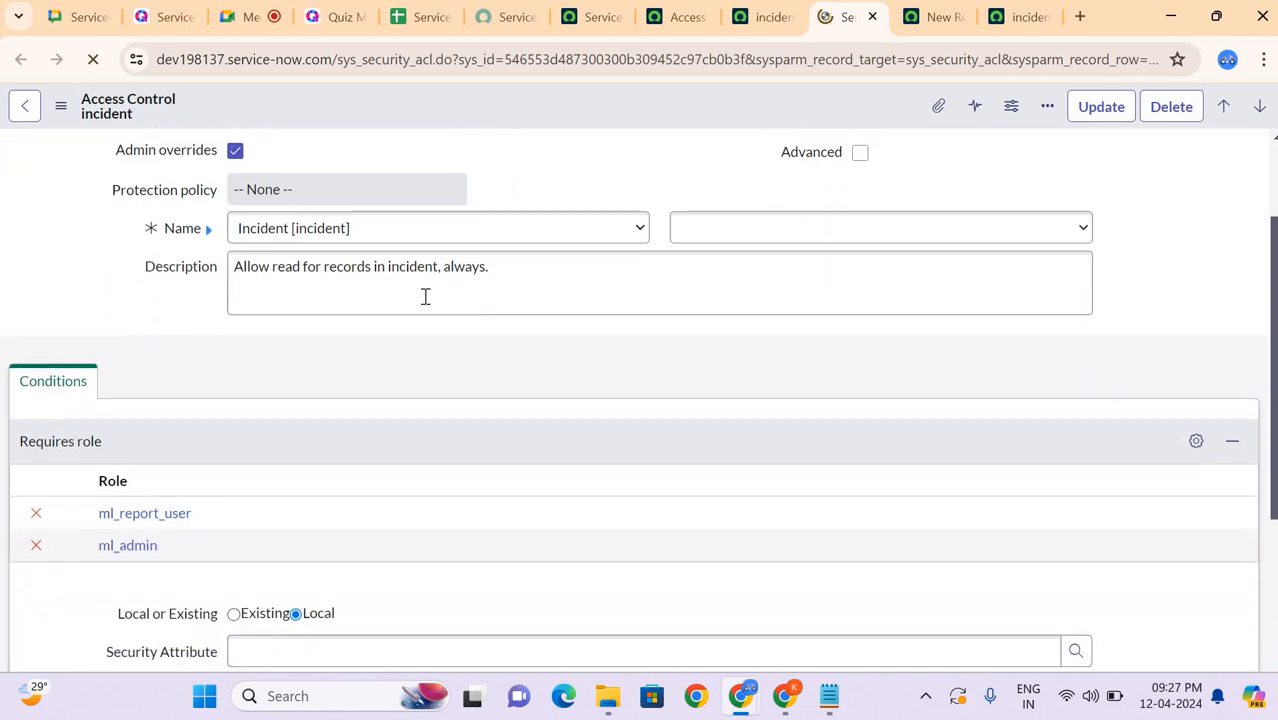
scroll(458, 323, down, 6)
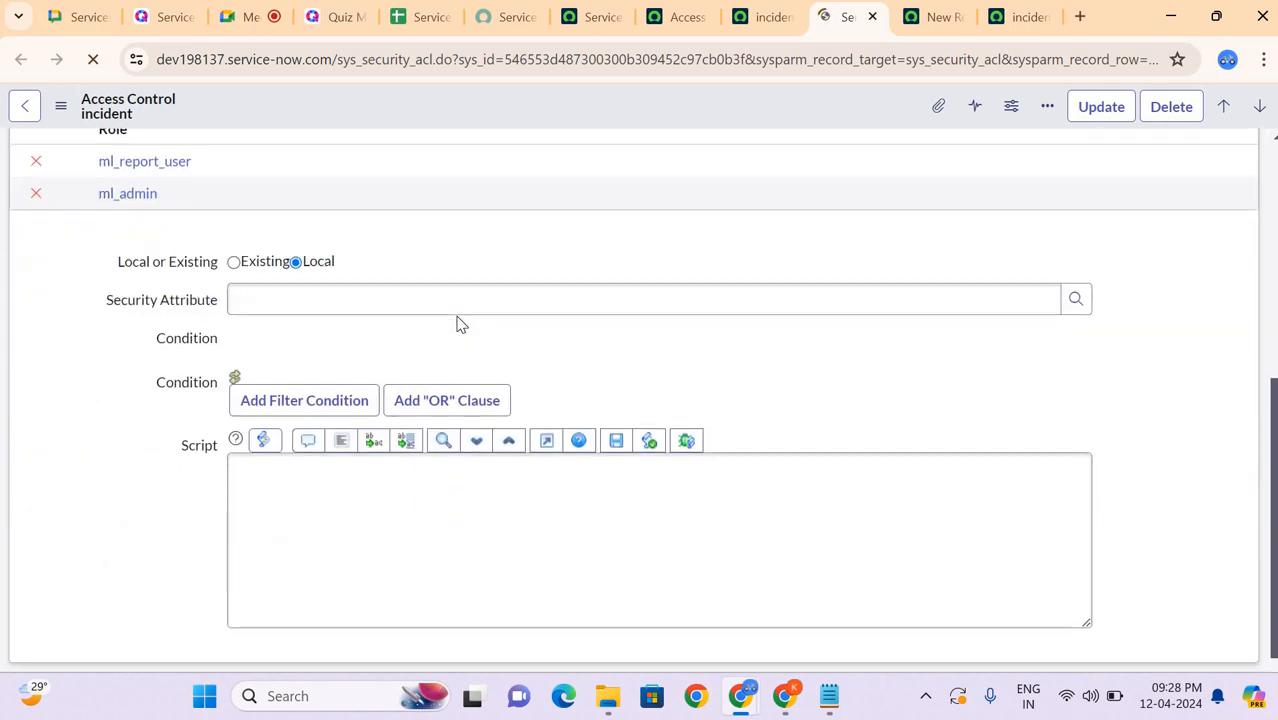
scroll(458, 323, up, 8)
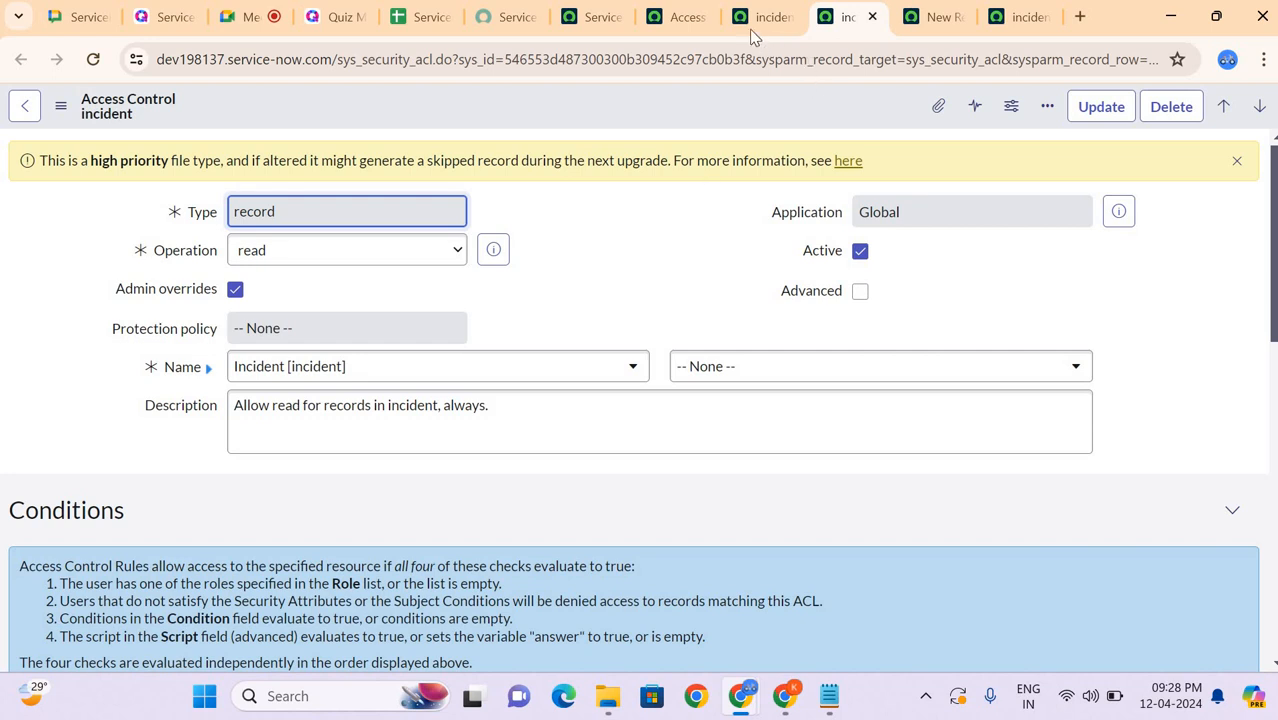
Step: Return to the new access control record and inspect the field choices beside Name, None and *, without changing the selection
click(668, 18)
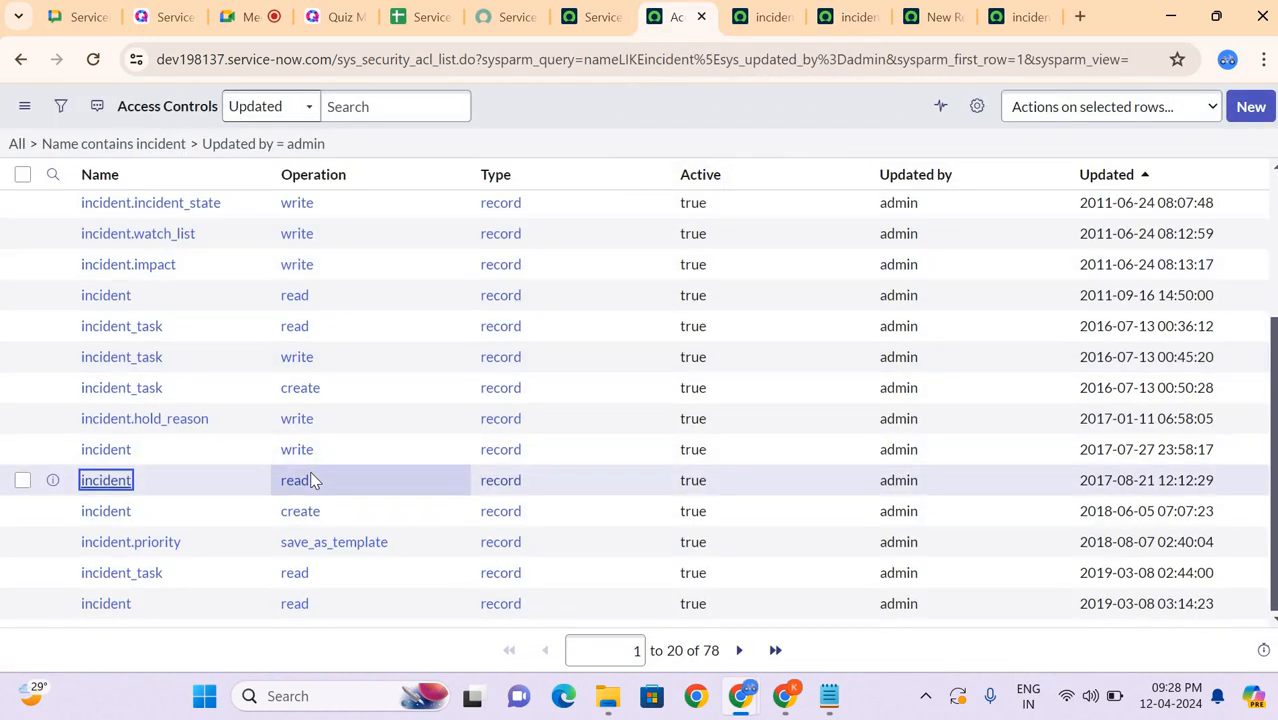
click(912, 18)
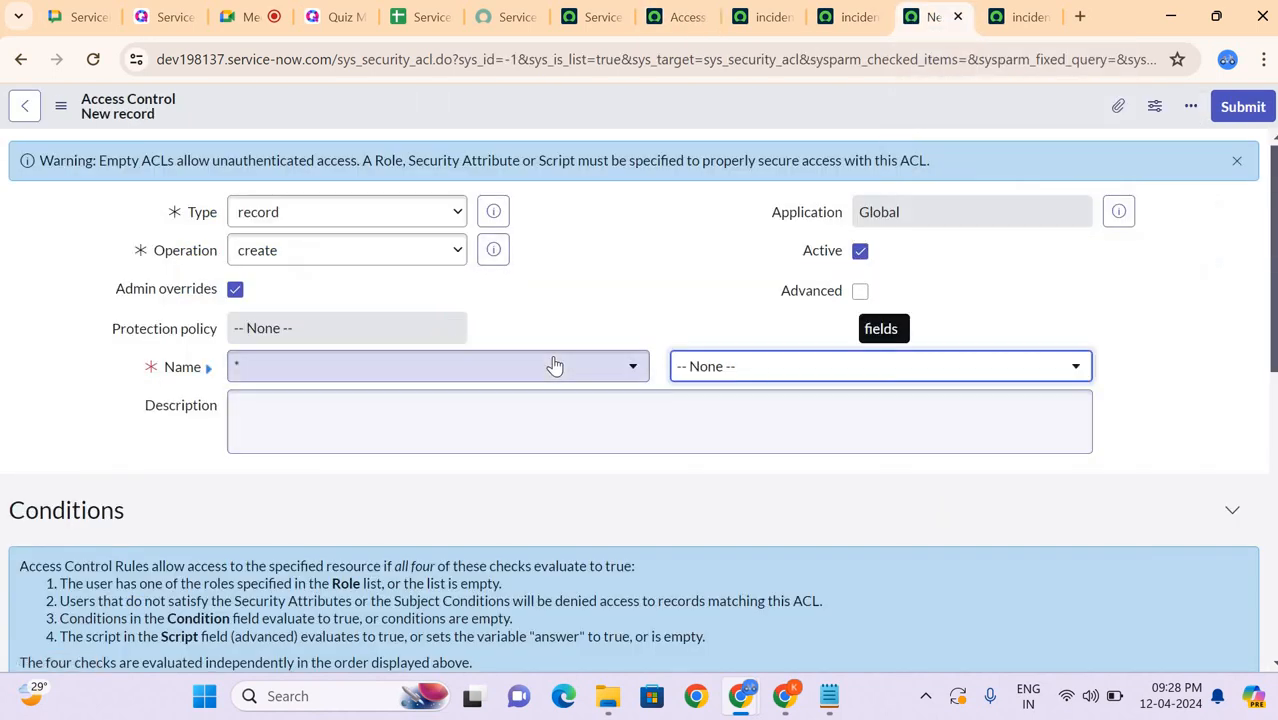
click(731, 368)
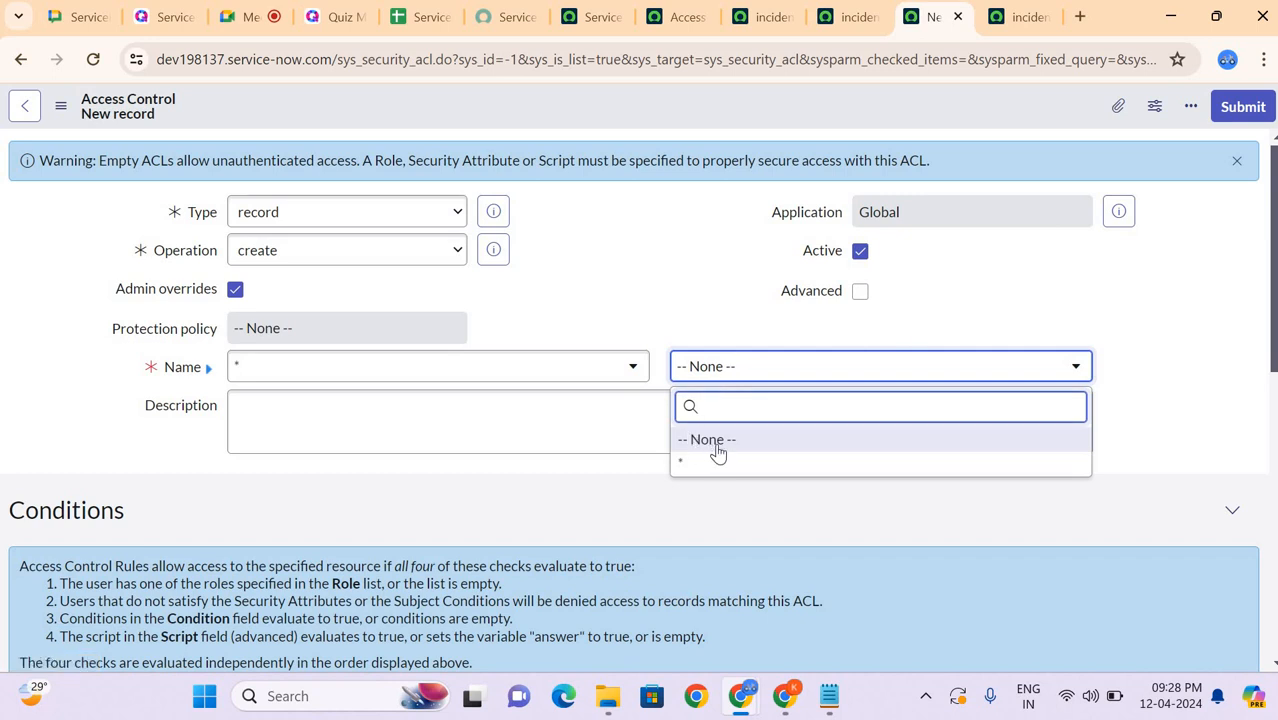
click(708, 296)
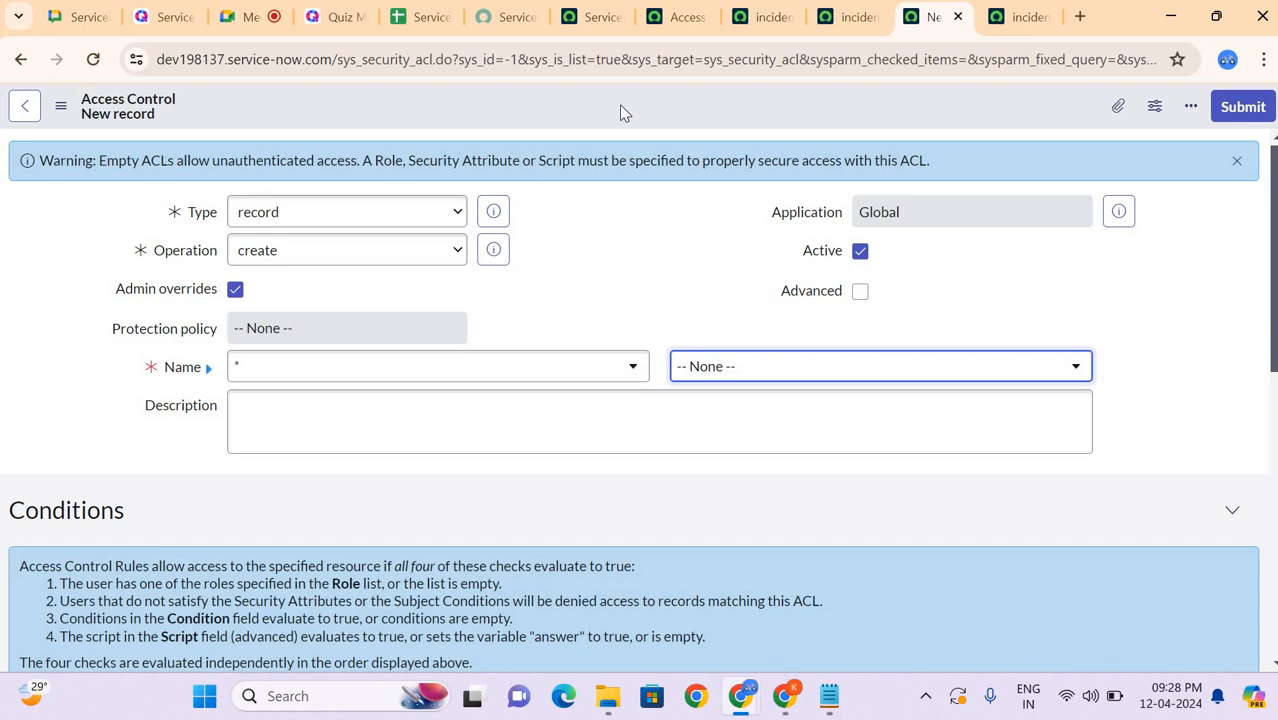
click(753, 367)
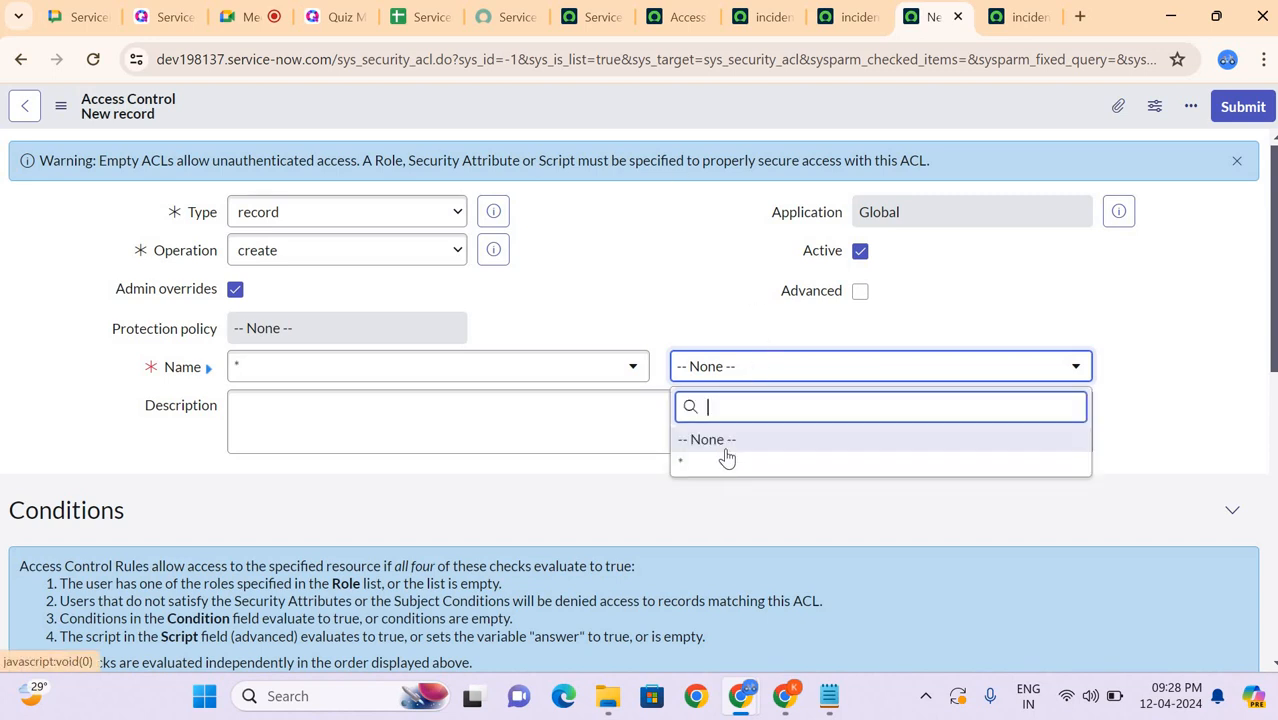
key(Up)
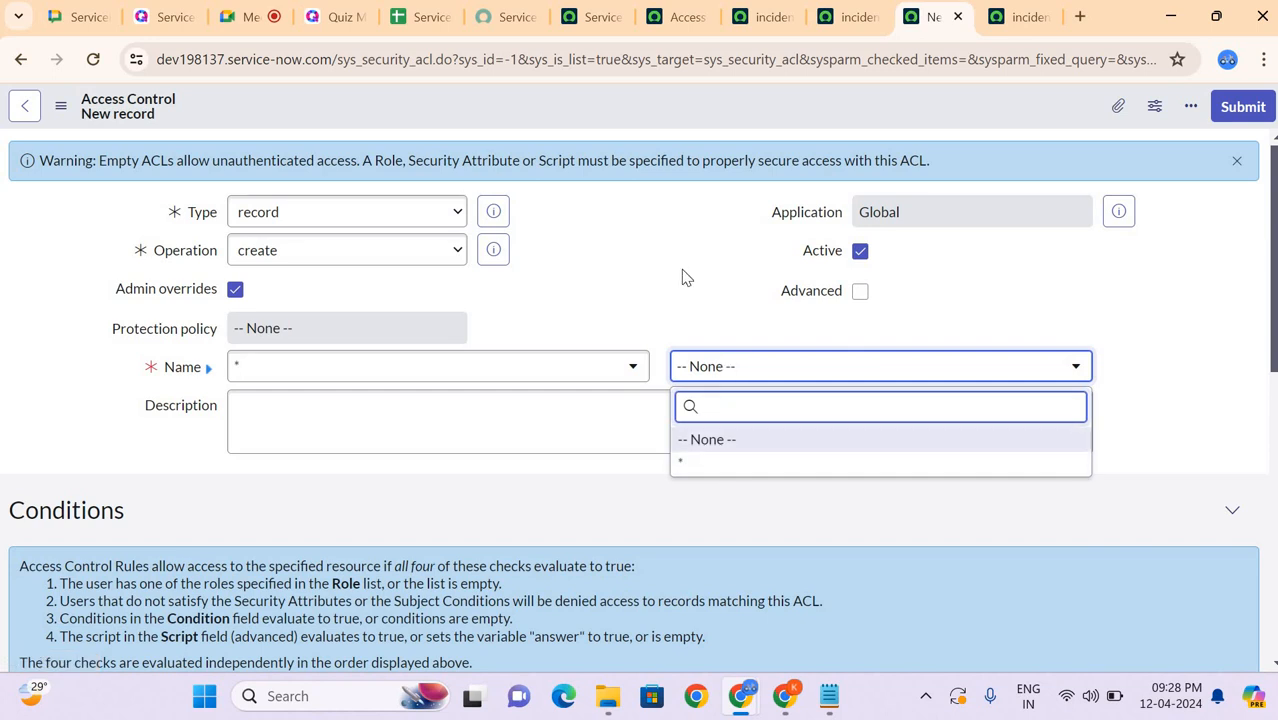
Step: Return to the filtered access controls list and open the incident.caller_id write rule in a new tab
key(Return)
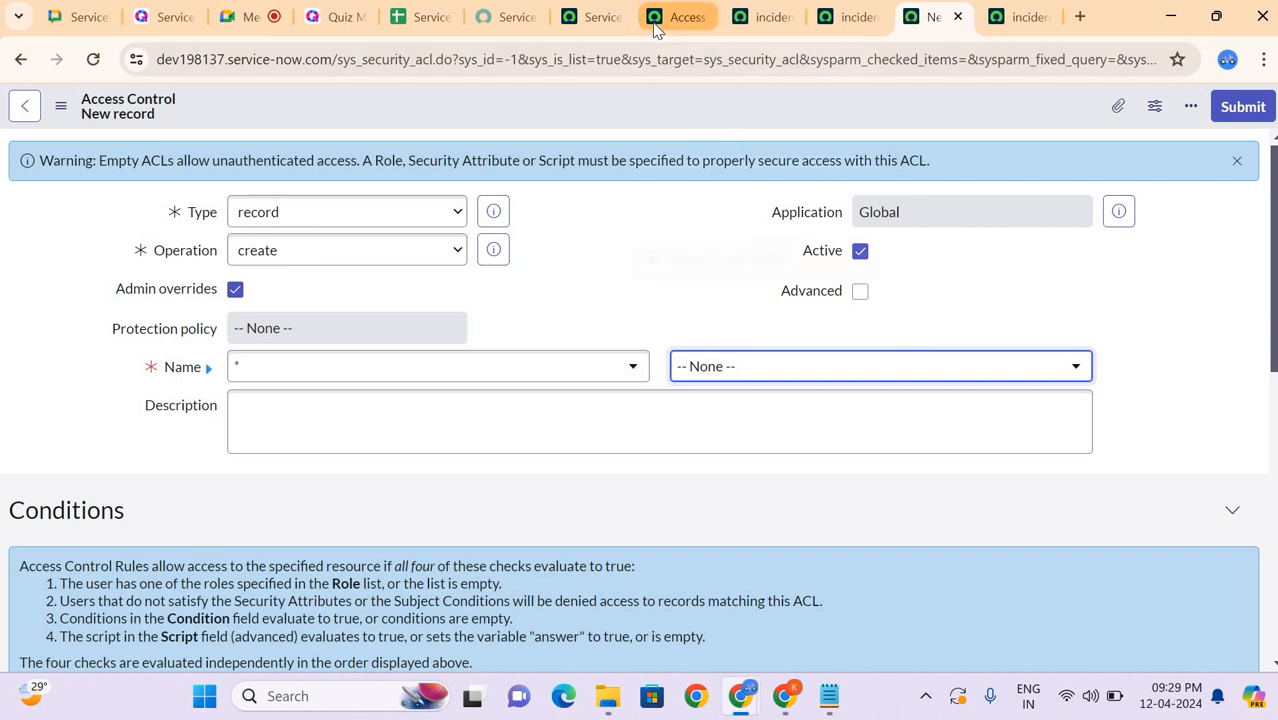
click(588, 18)
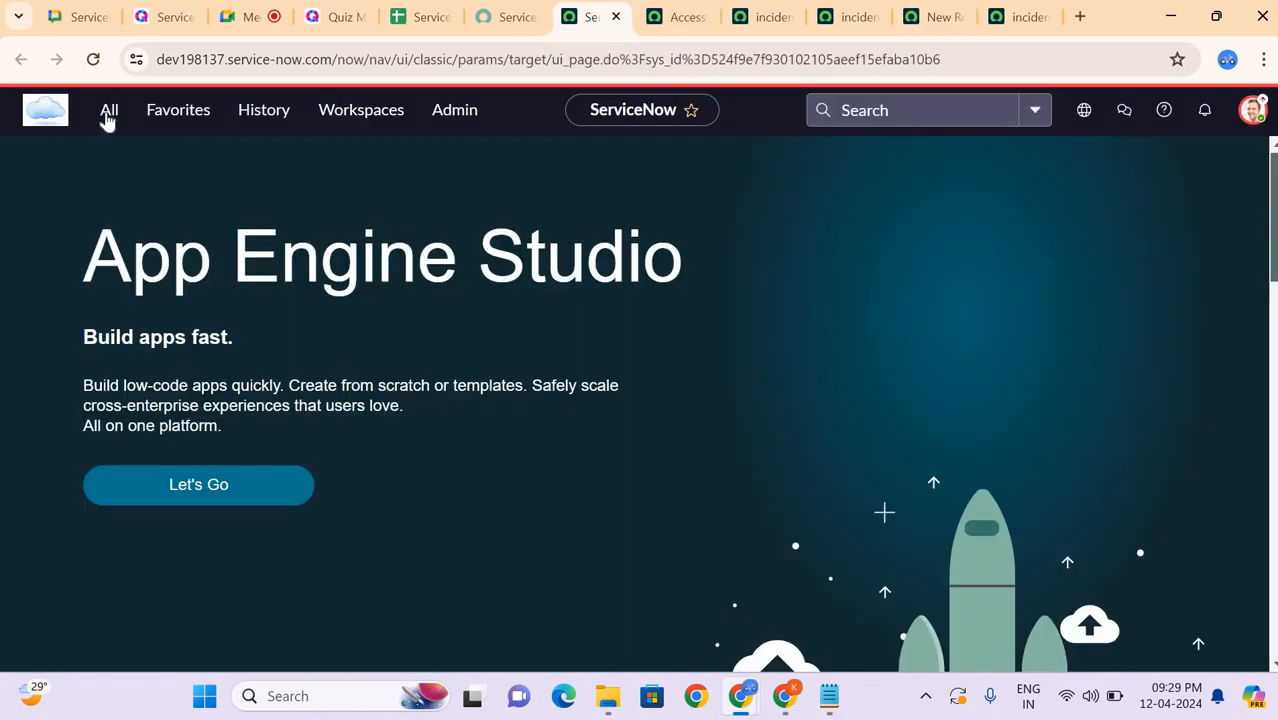
click(108, 116)
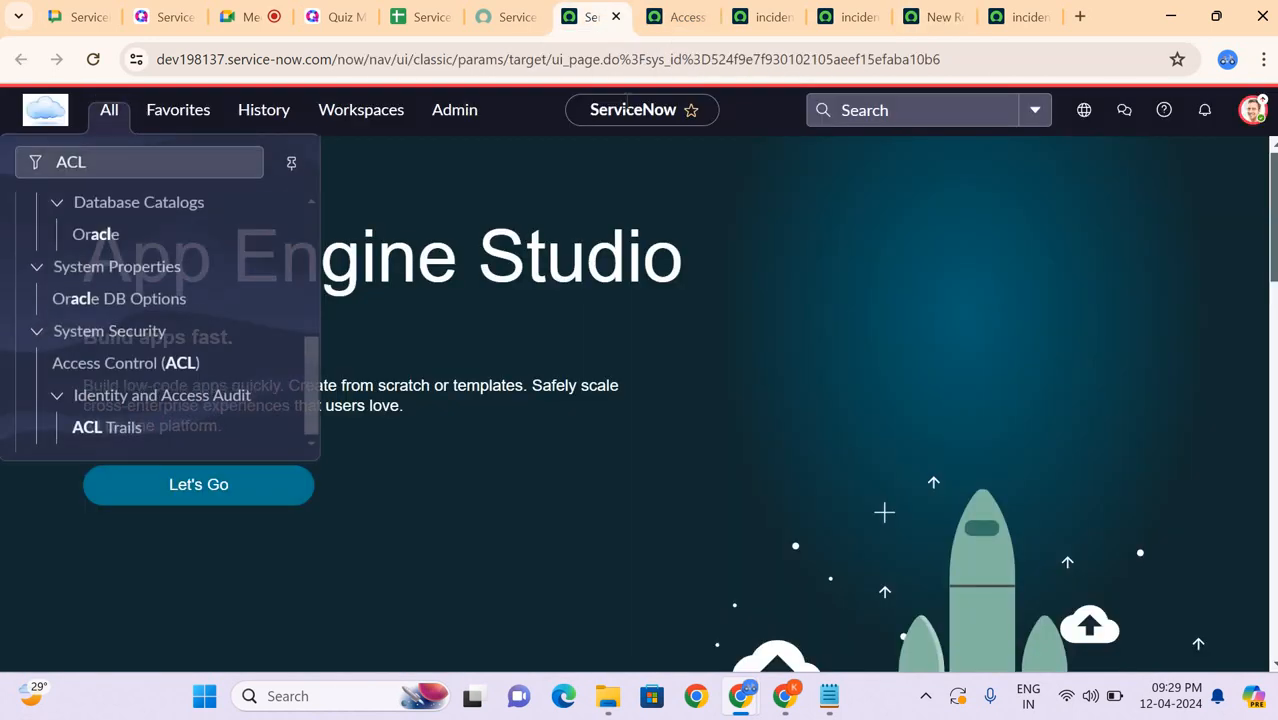
click(775, 18)
click(692, 18)
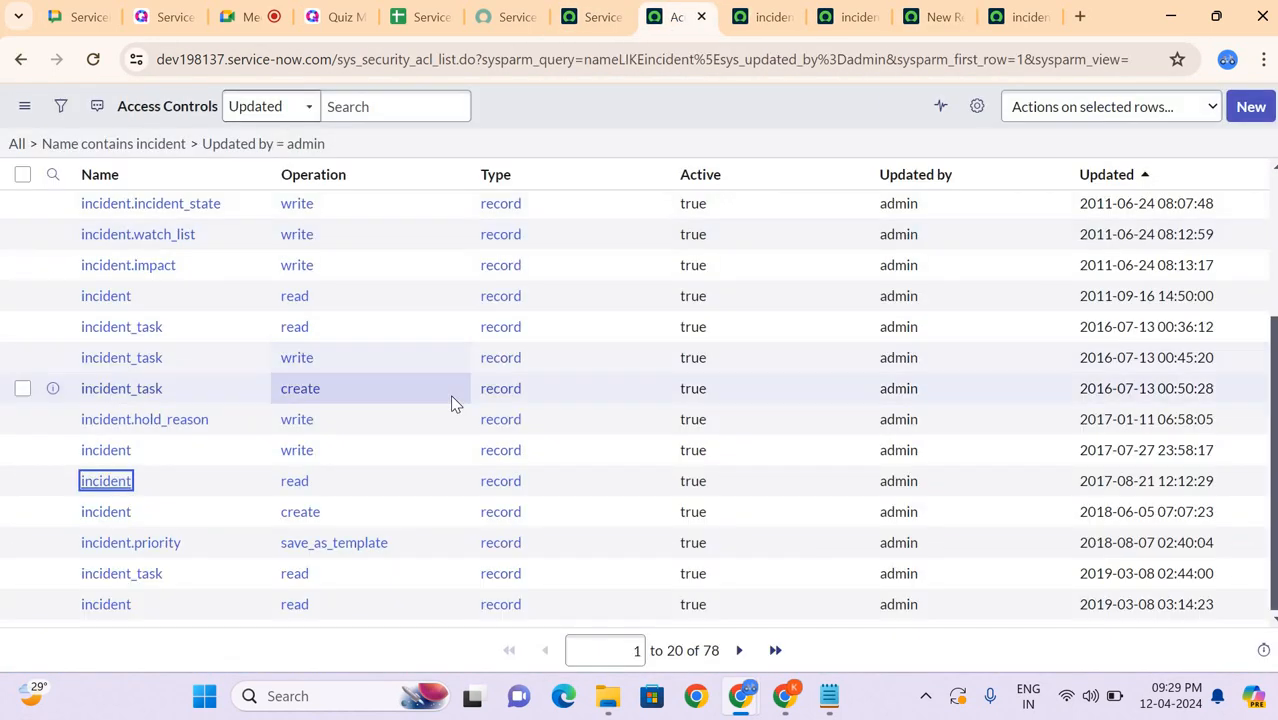
scroll(456, 404, up, 2)
scroll(456, 404, down, 2)
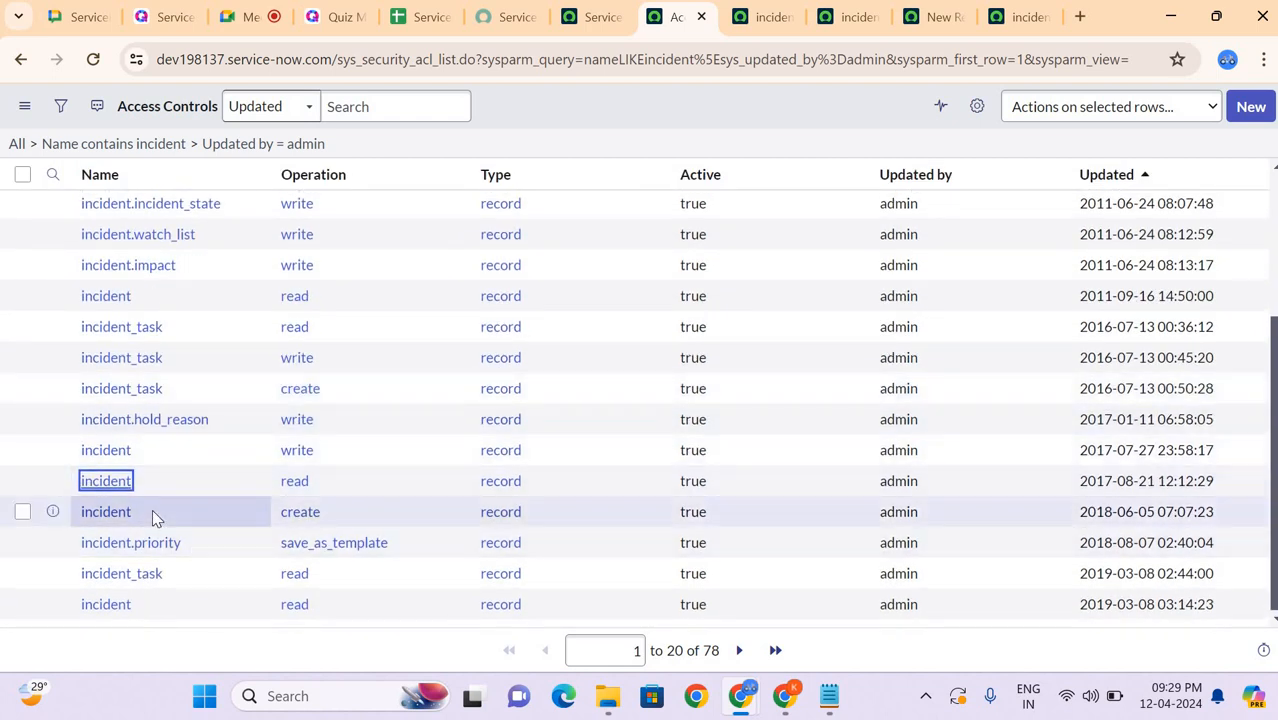
scroll(152, 509, up, 3)
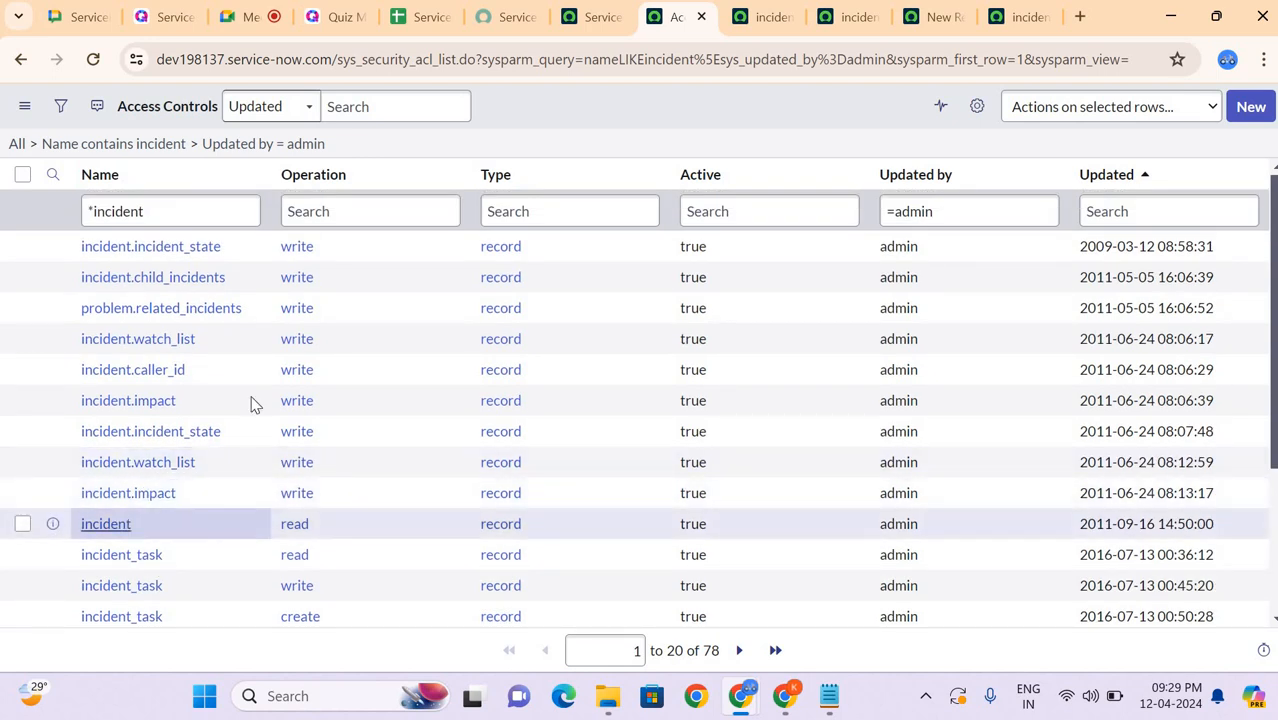
middle_click(137, 371)
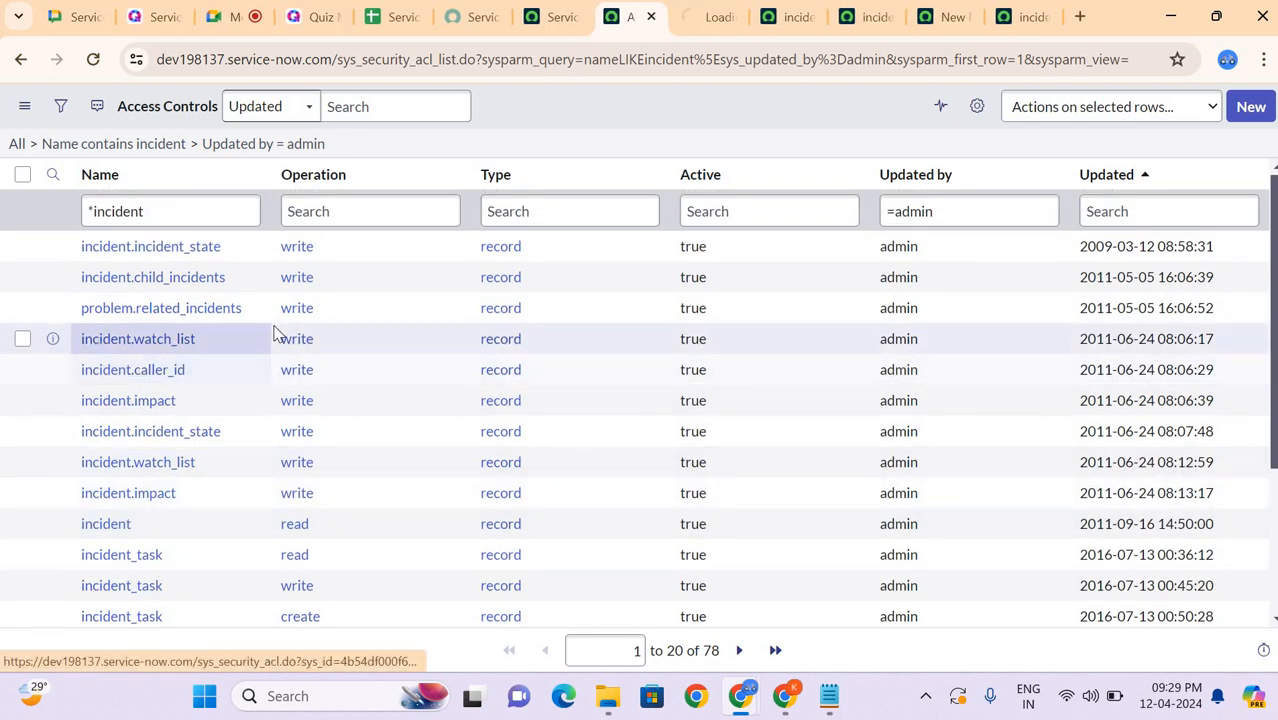
click(704, 18)
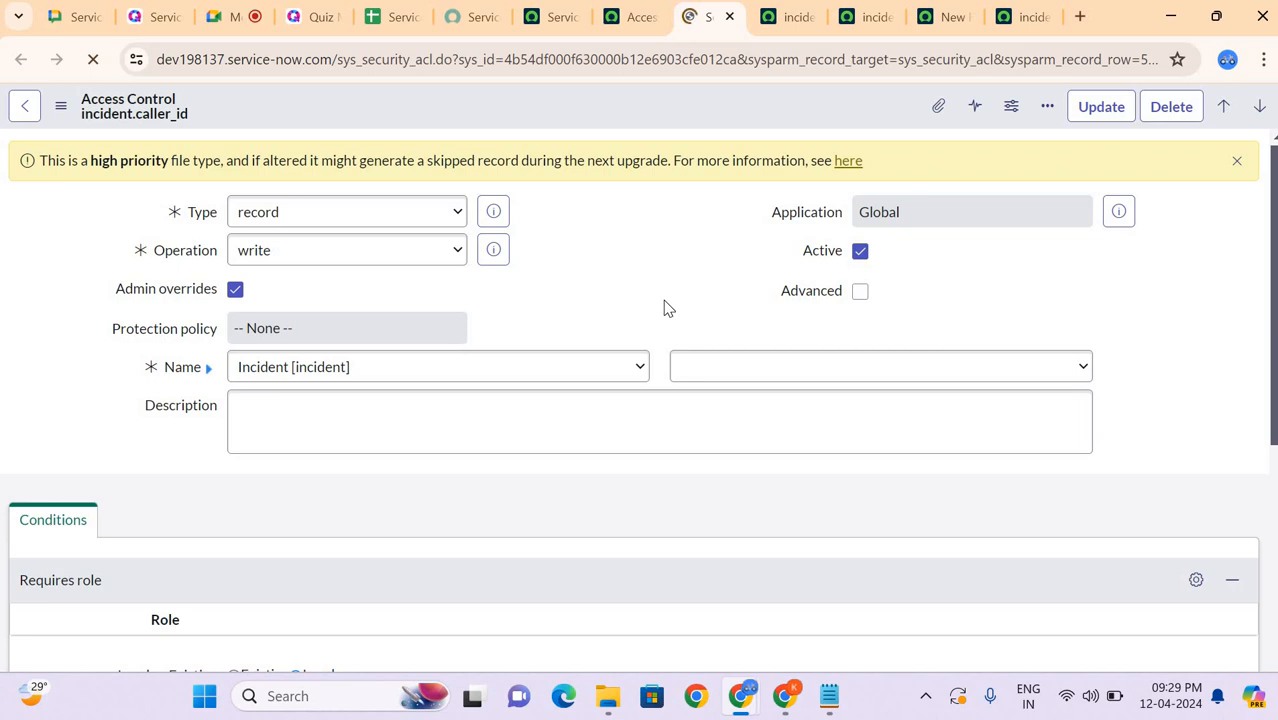
Step: Examine the operation options and the Incident field choices beside Name on the caller_id rule, keeping write and Caller selected
scroll(373, 242, down, 5)
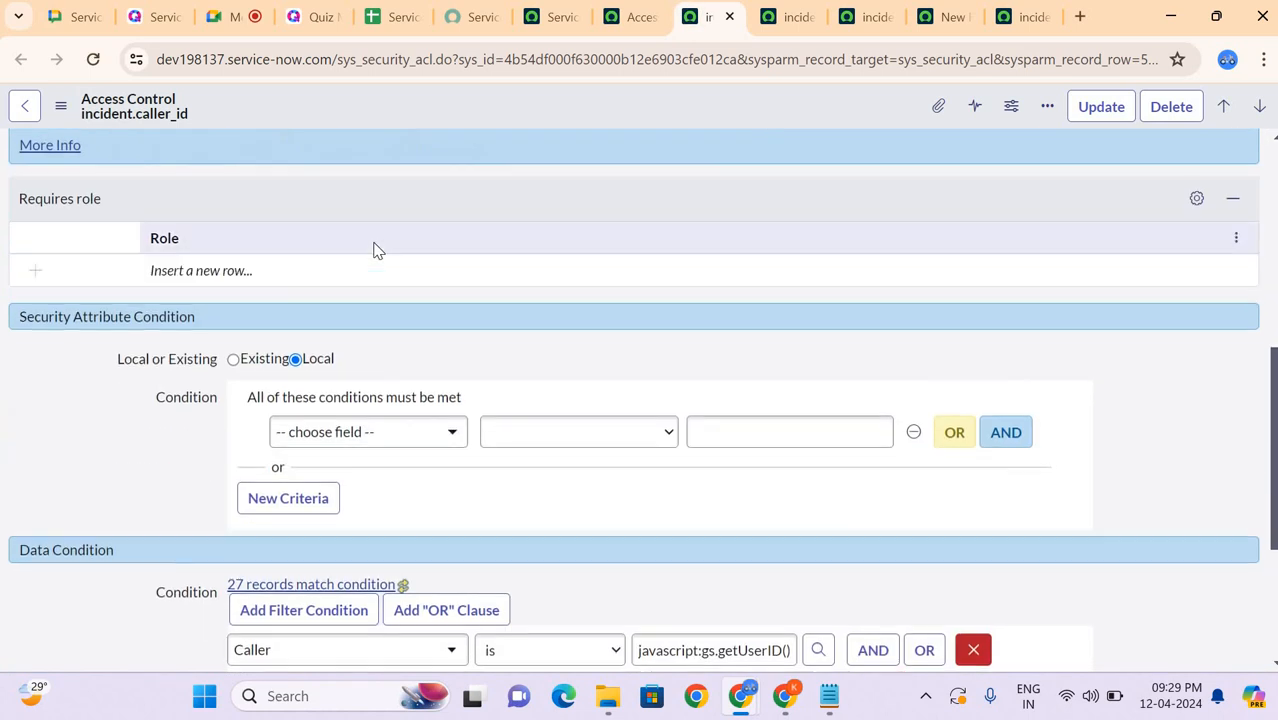
scroll(374, 248, up, 5)
click(328, 253)
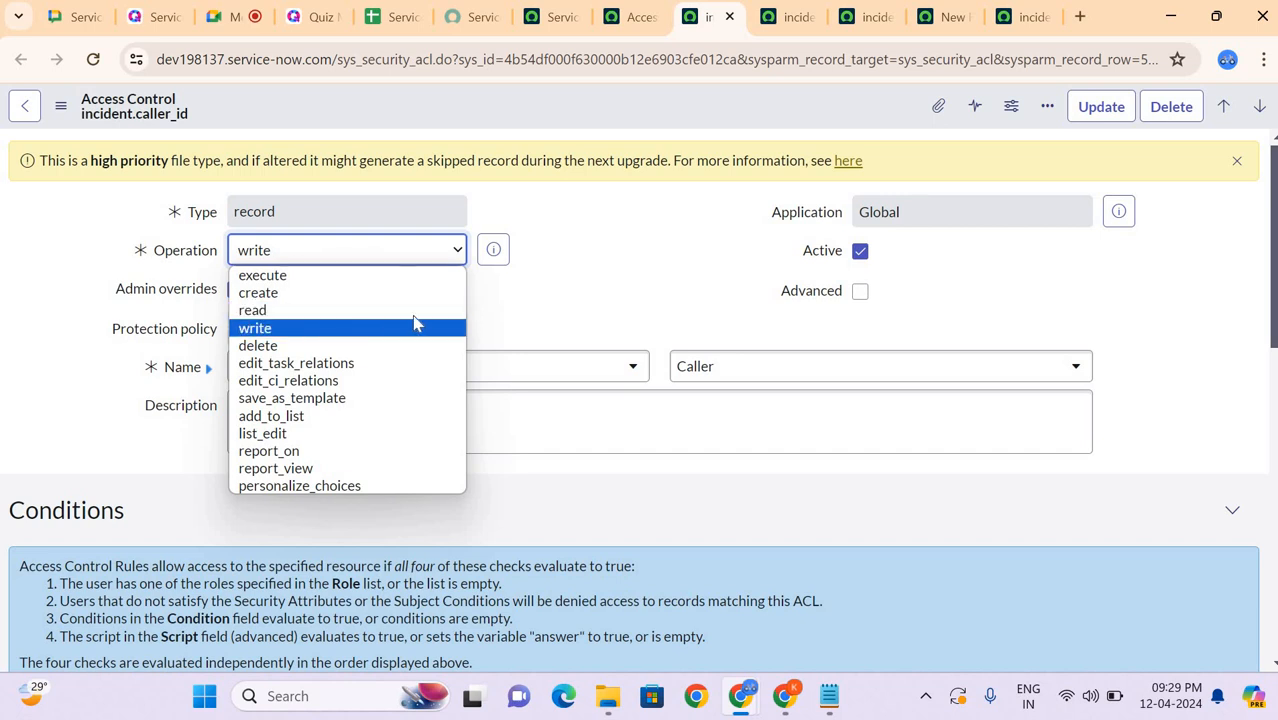
click(708, 370)
click(713, 370)
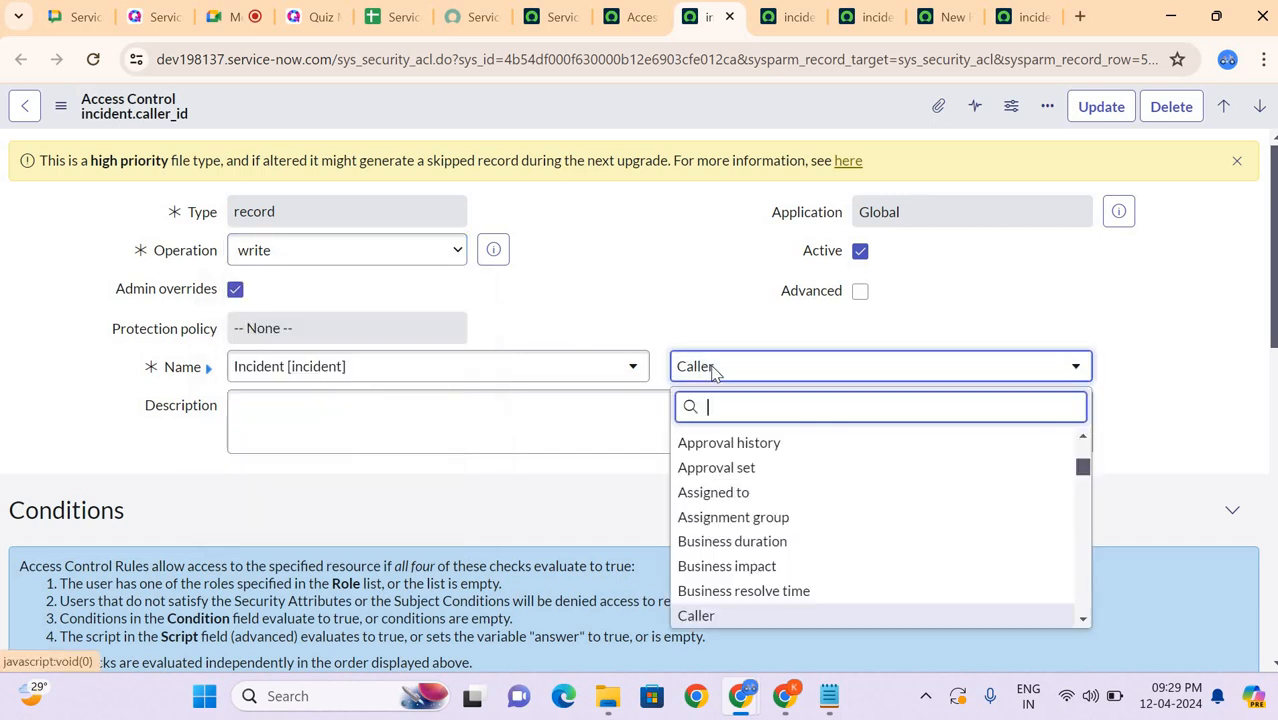
scroll(780, 517, up, 3)
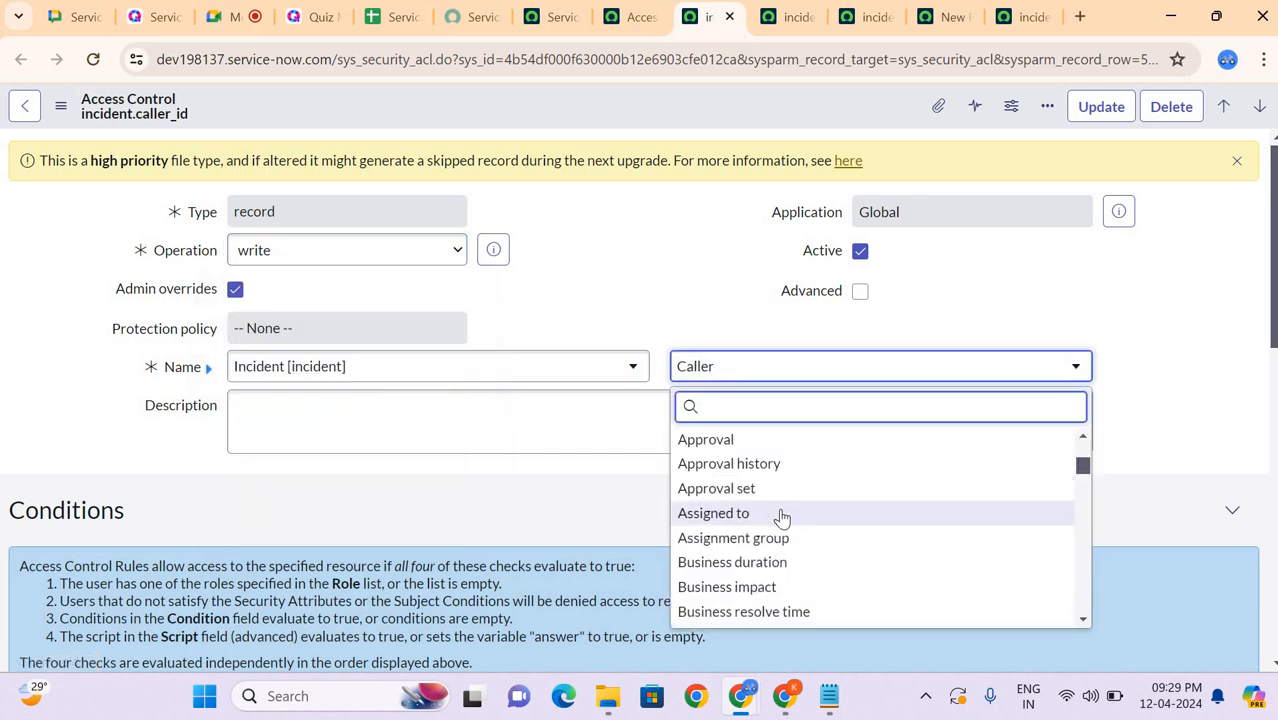
scroll(688, 441, down, 2)
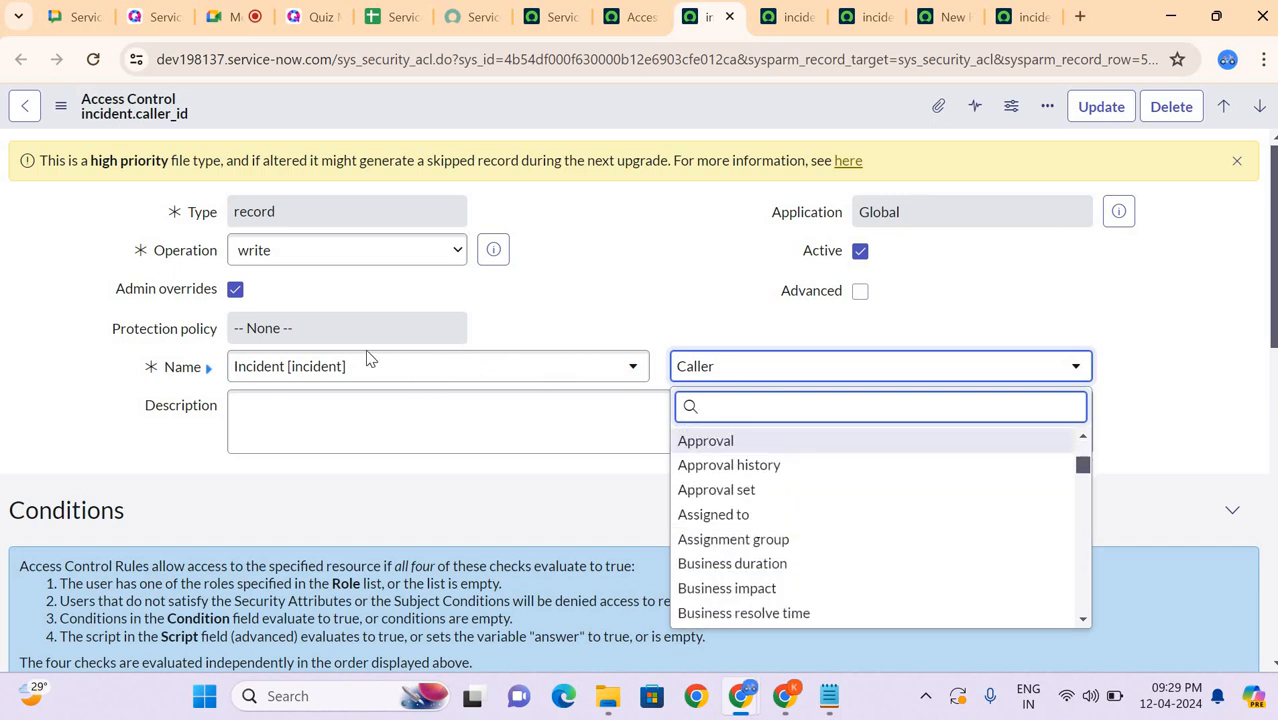
scroll(951, 551, down, 15)
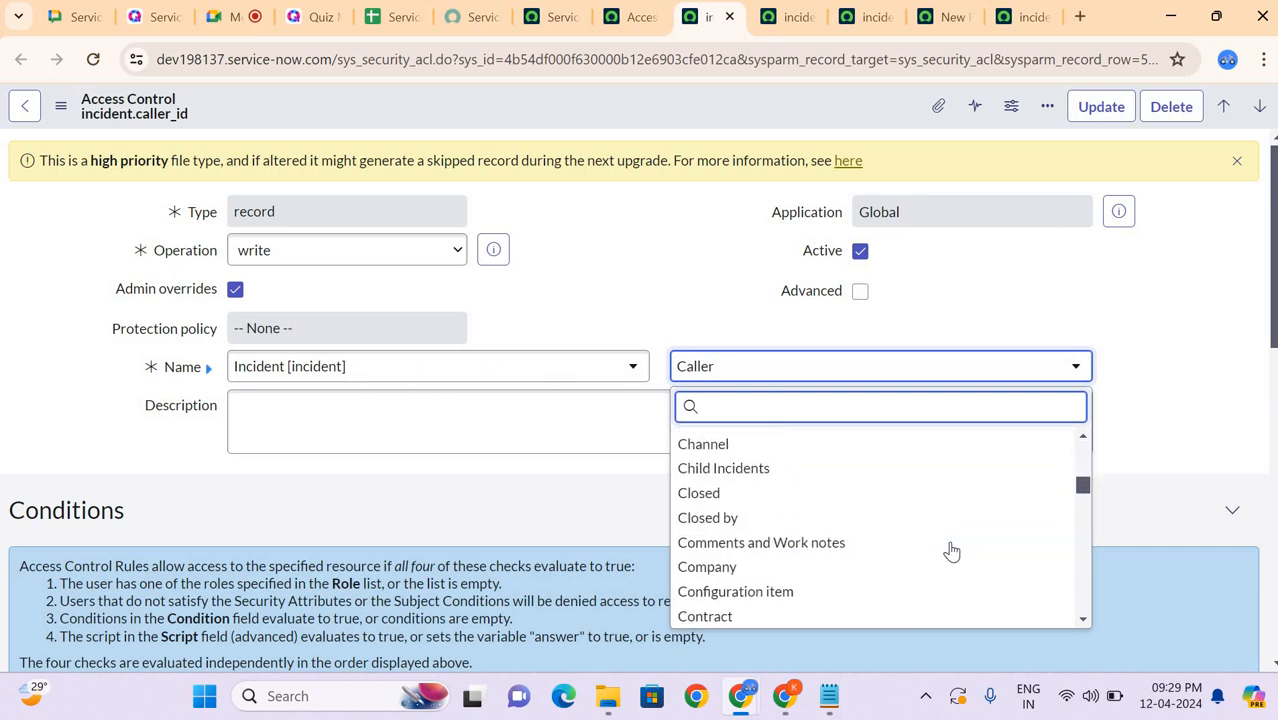
scroll(951, 551, down, 2)
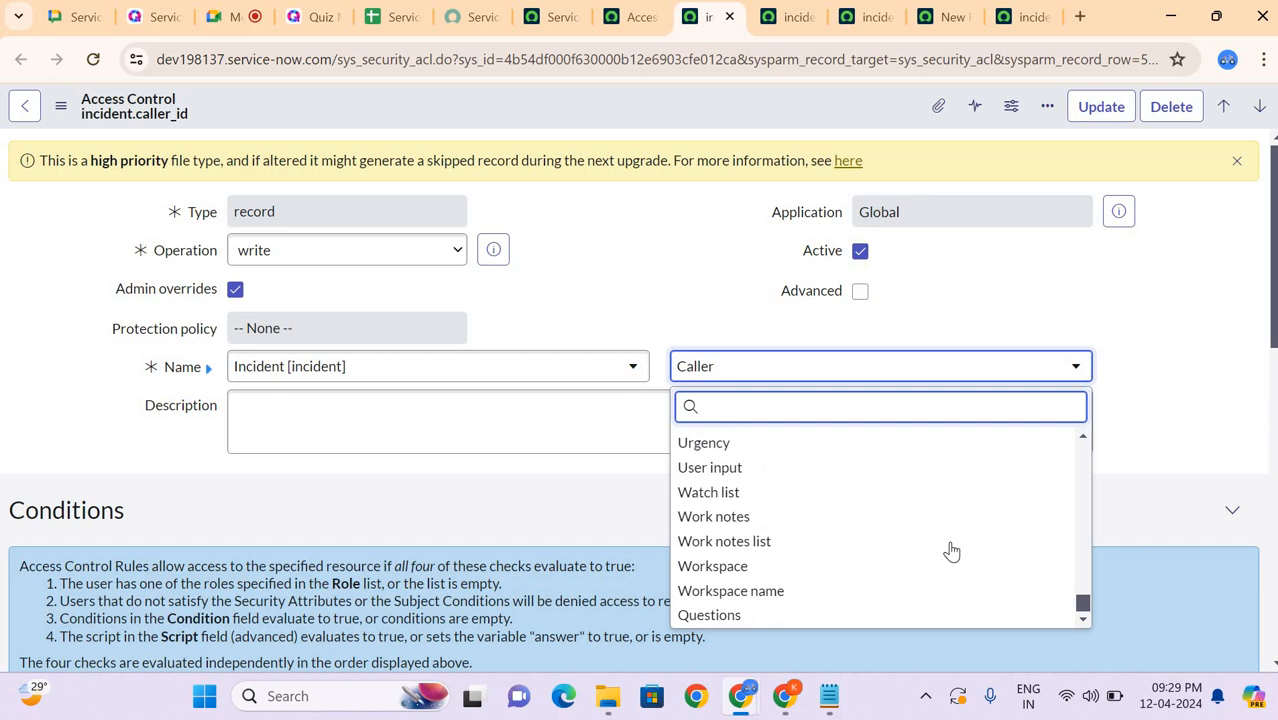
click(683, 293)
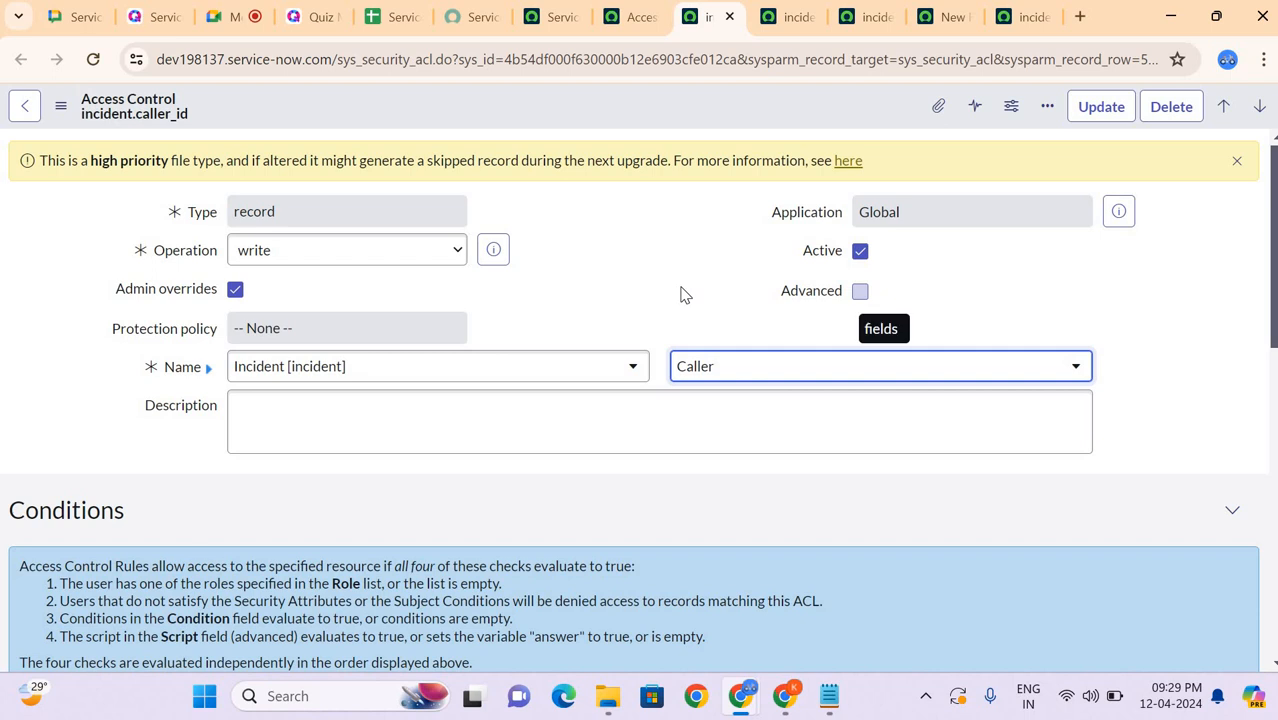
Step: Return to the filtered access controls list and compare the table-level incident rules with the field-level ones
click(632, 17)
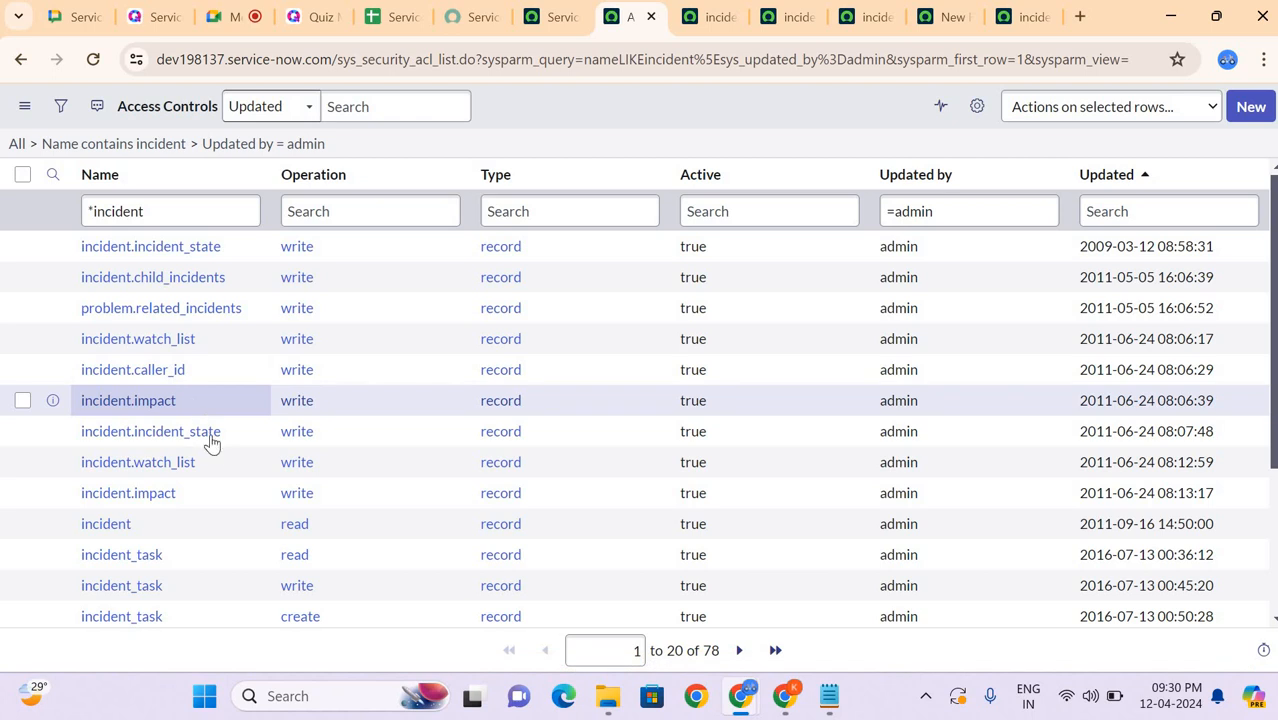
scroll(225, 475, down, 2)
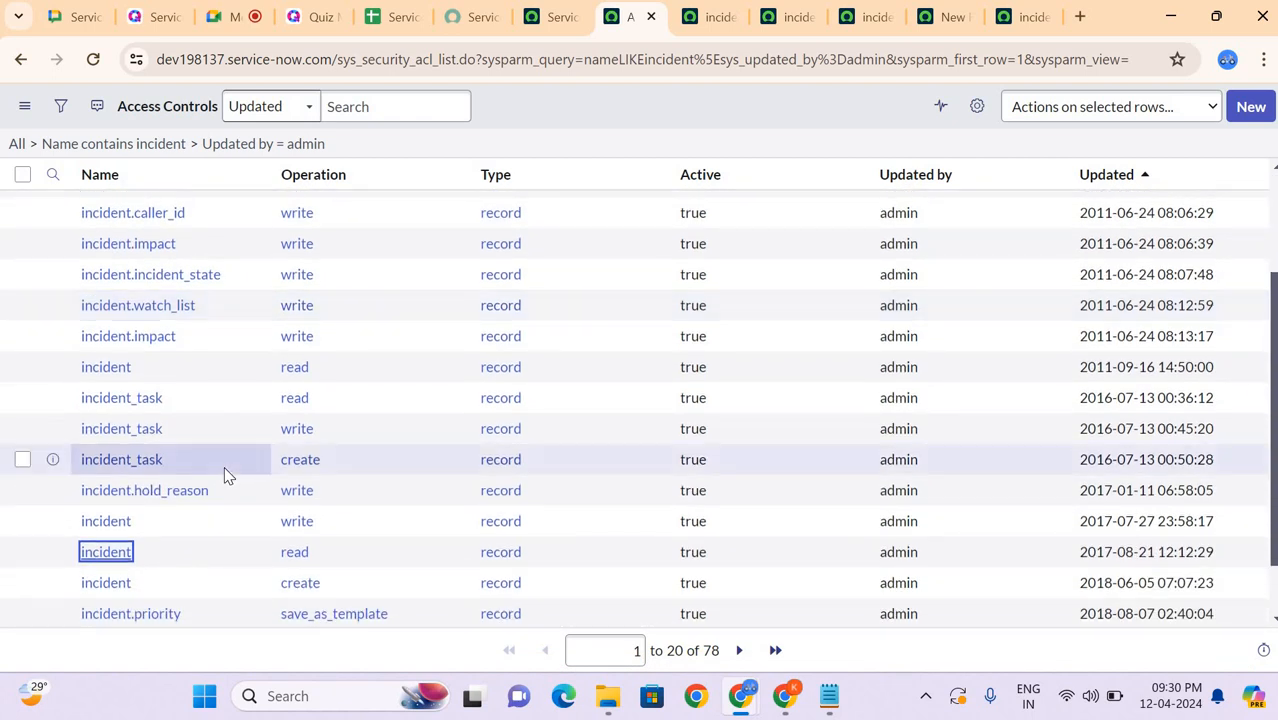
scroll(225, 475, down, 1)
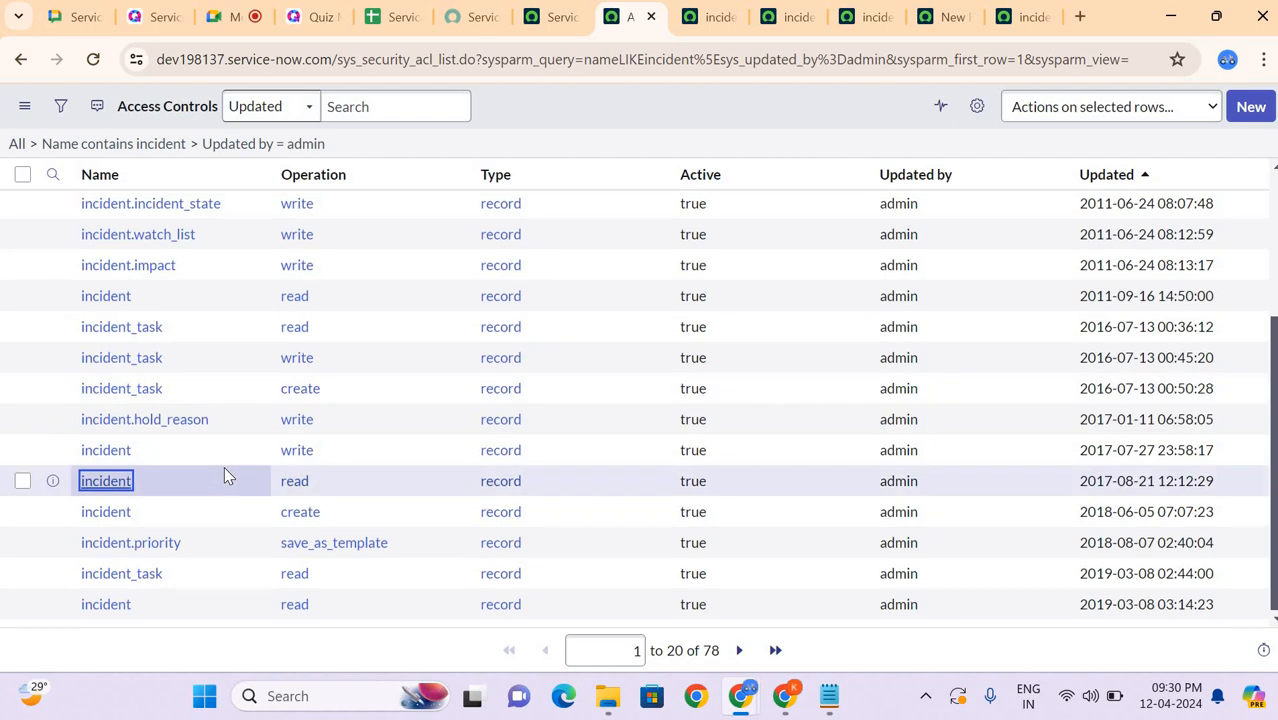
scroll(225, 470, up, 4)
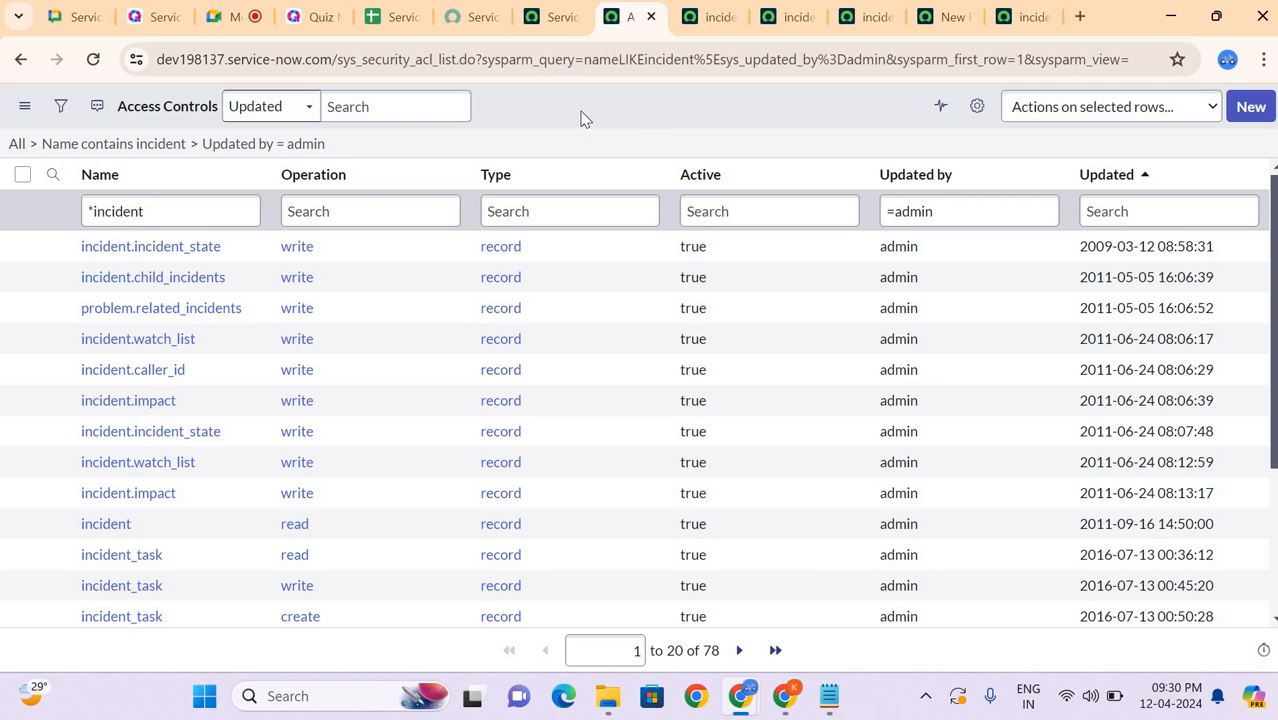
Step: Review the conditions and general settings of the incident.caller_id rule once more and close its tab
click(700, 12)
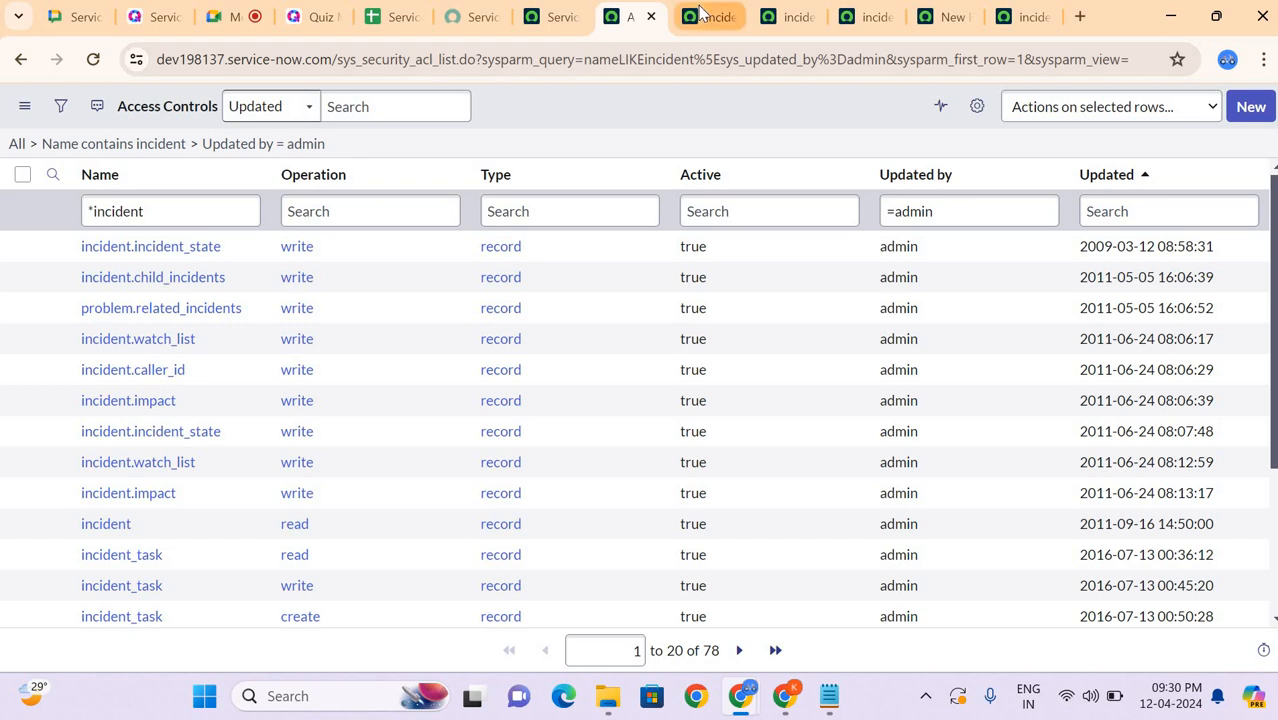
scroll(576, 252, down, 6)
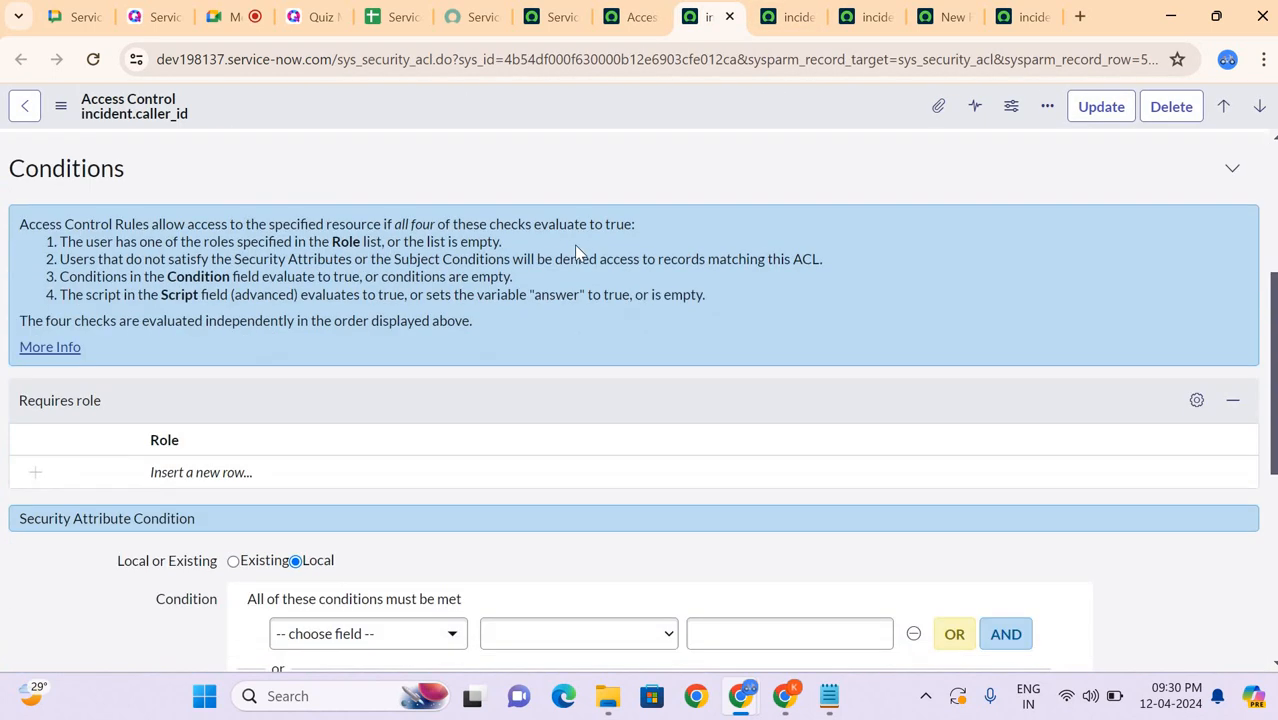
scroll(576, 252, up, 2)
scroll(576, 252, up, 4)
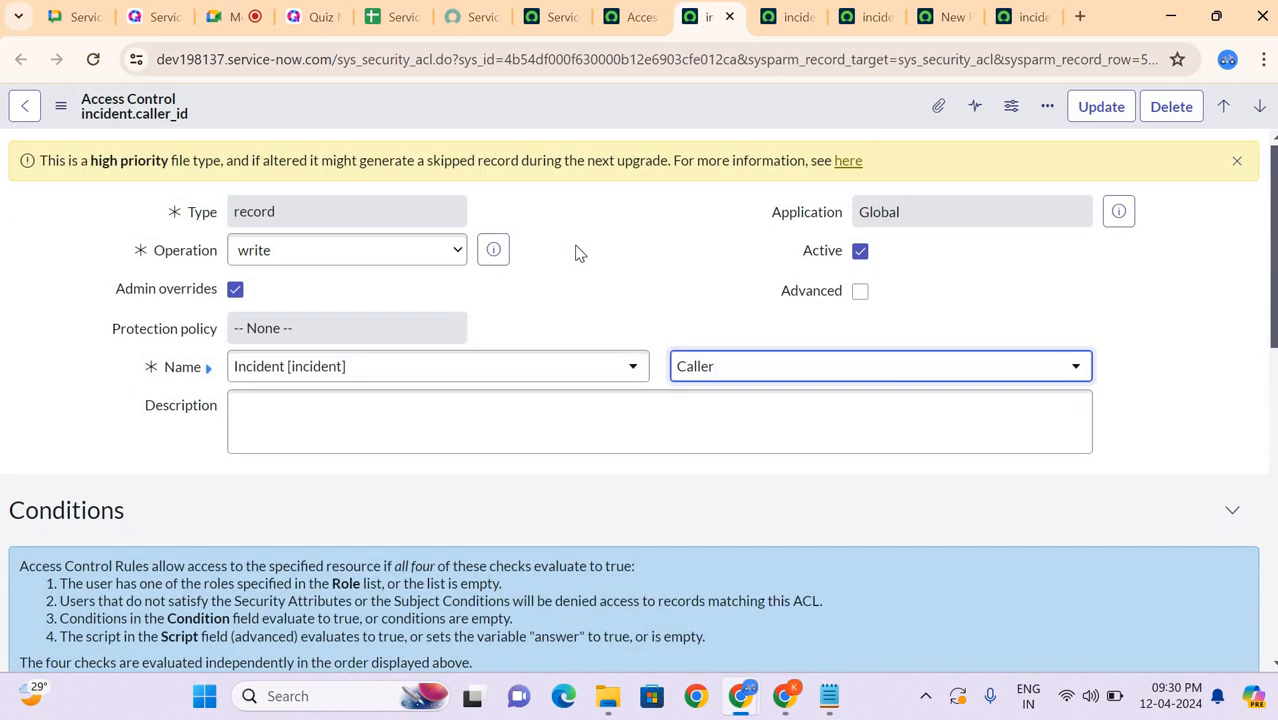
click(731, 17)
Step: Review the security attribute, data and script condition sections of the new access control record
click(866, 17)
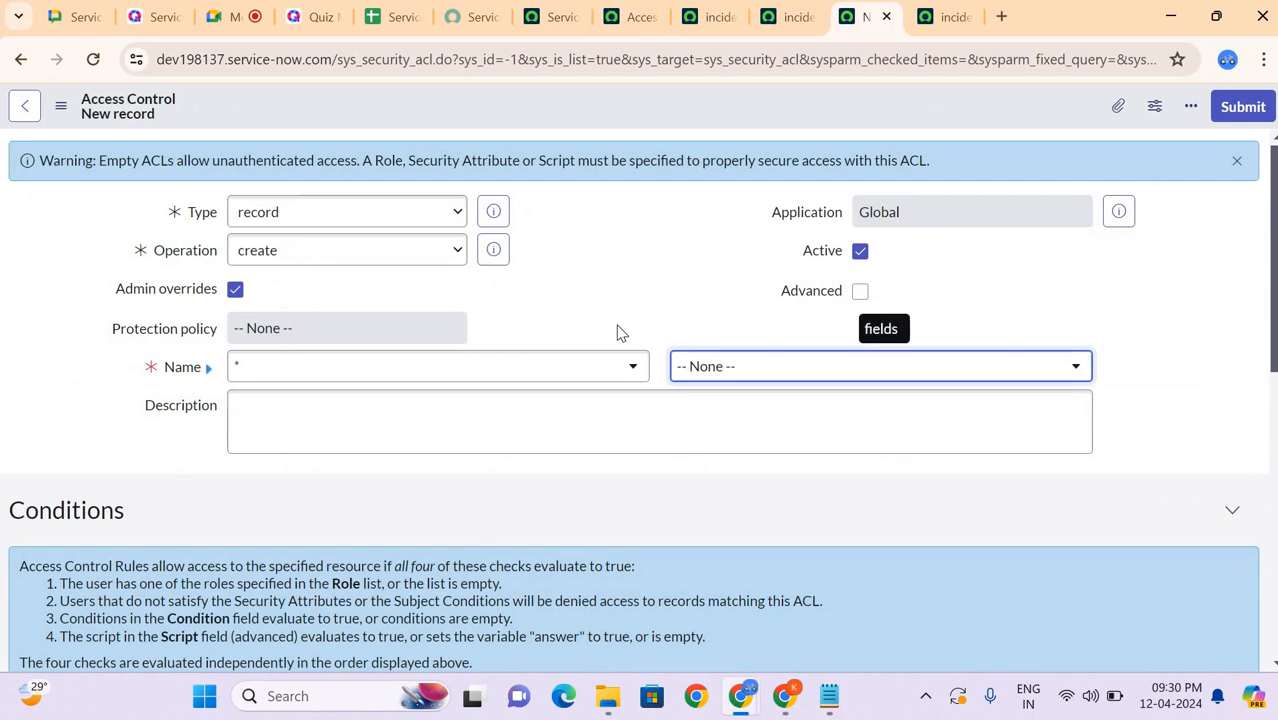
scroll(619, 331, down, 7)
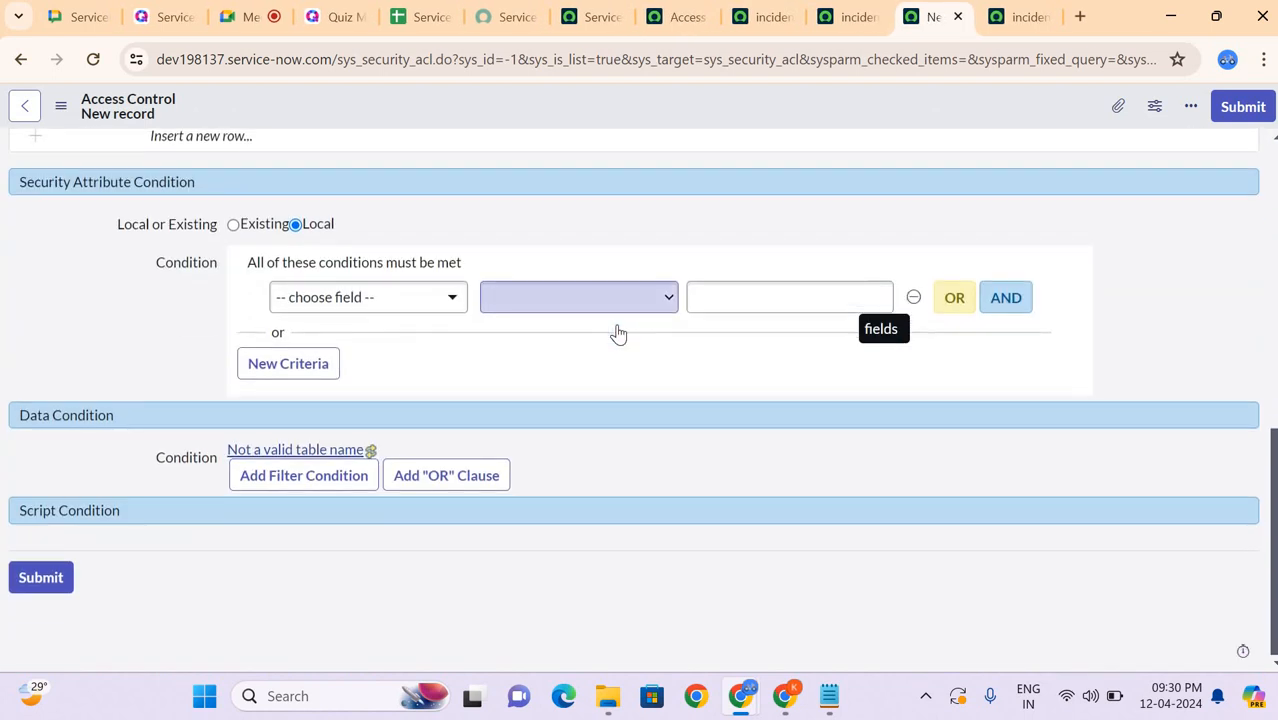
scroll(616, 331, up, 8)
Step: Review the description, required roles, security attribute condition and data condition of the incident read access control described as always allowing read
click(845, 20)
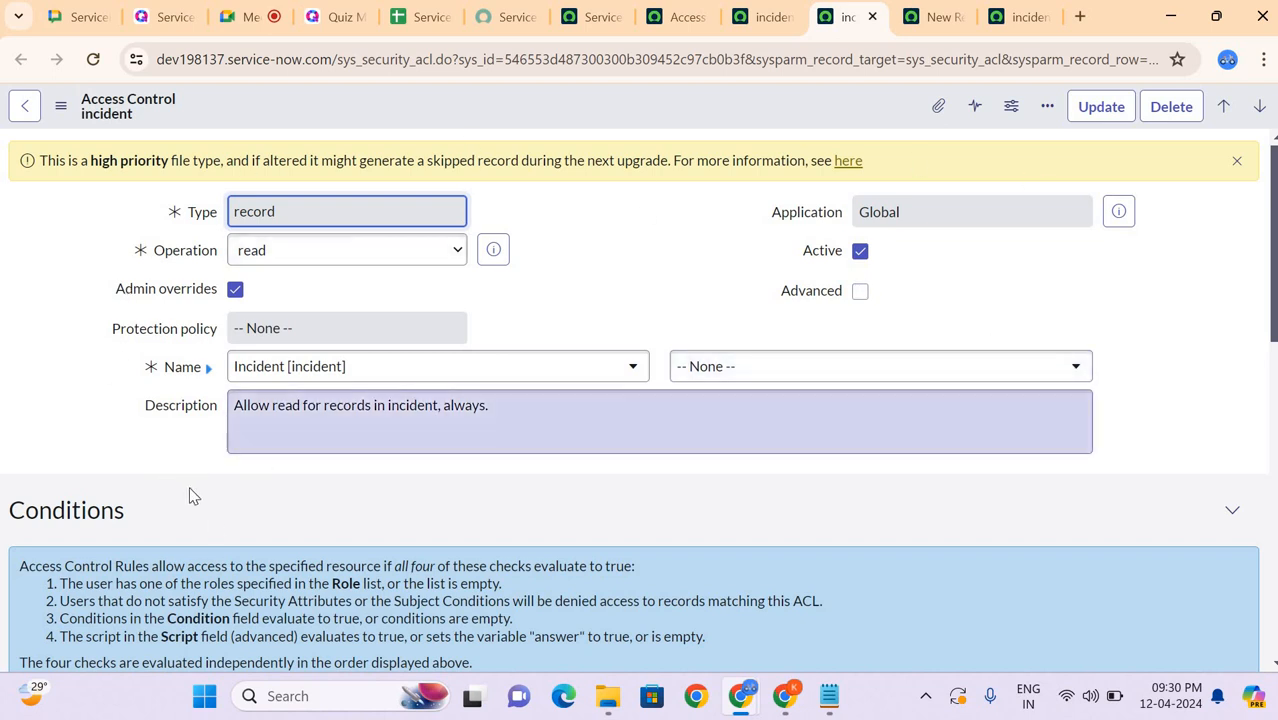
scroll(188, 494, down, 1)
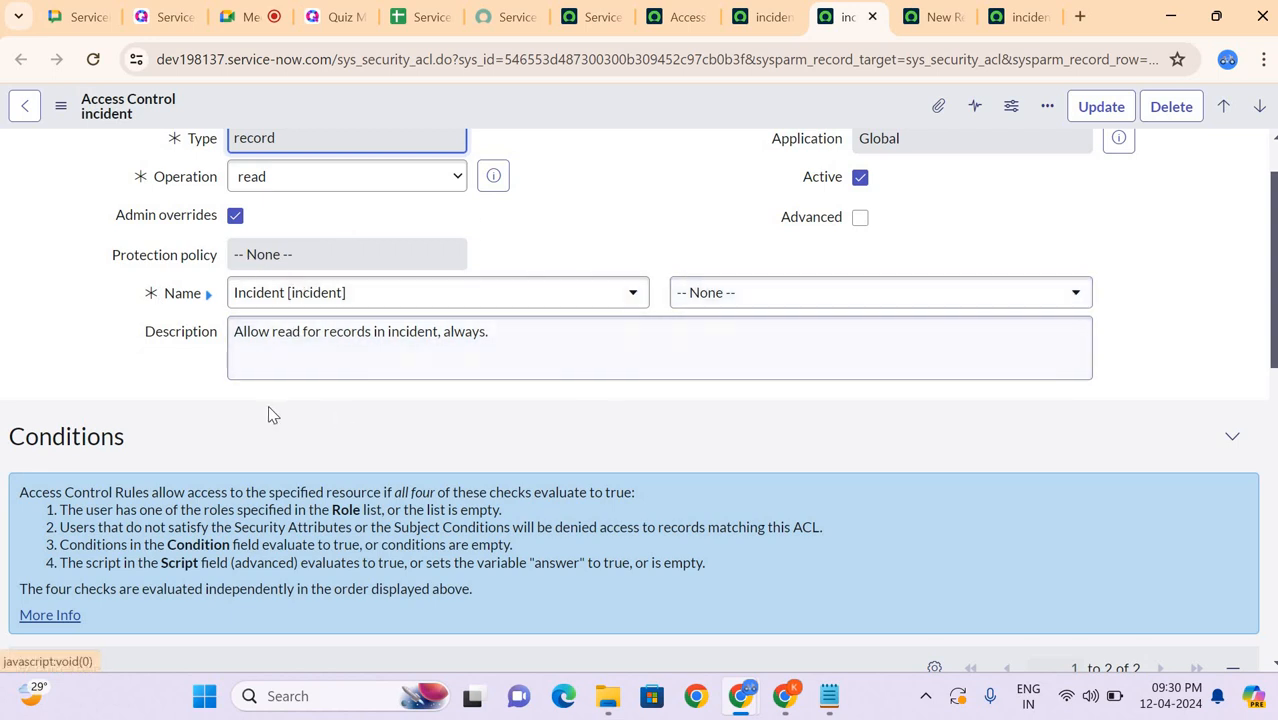
scroll(208, 440, down, 2)
scroll(190, 289, down, 1)
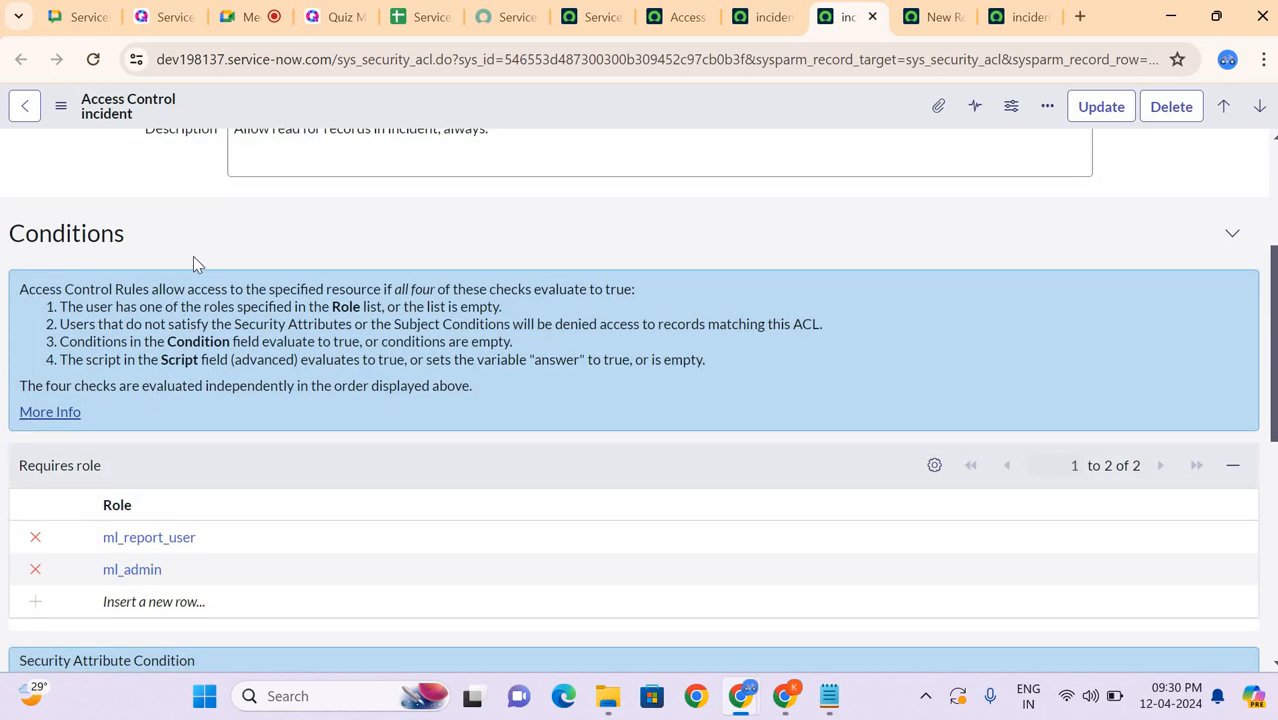
scroll(200, 341, down, 1)
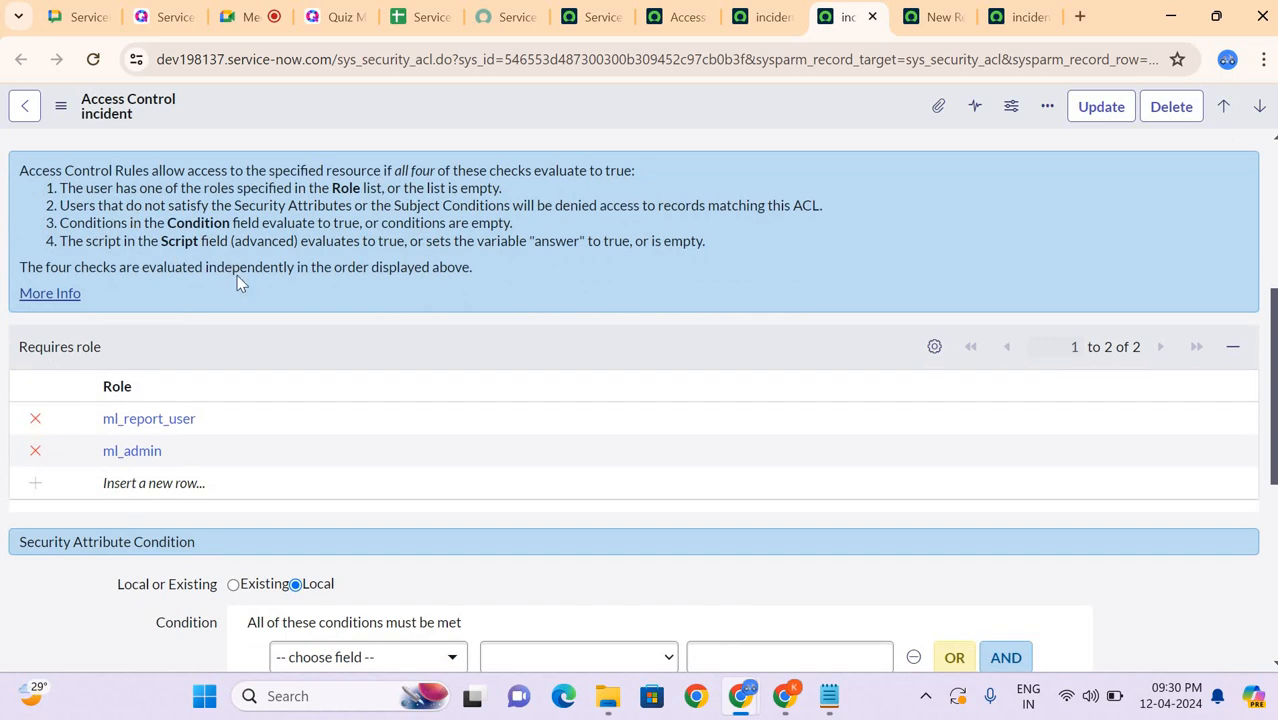
scroll(238, 284, down, 1)
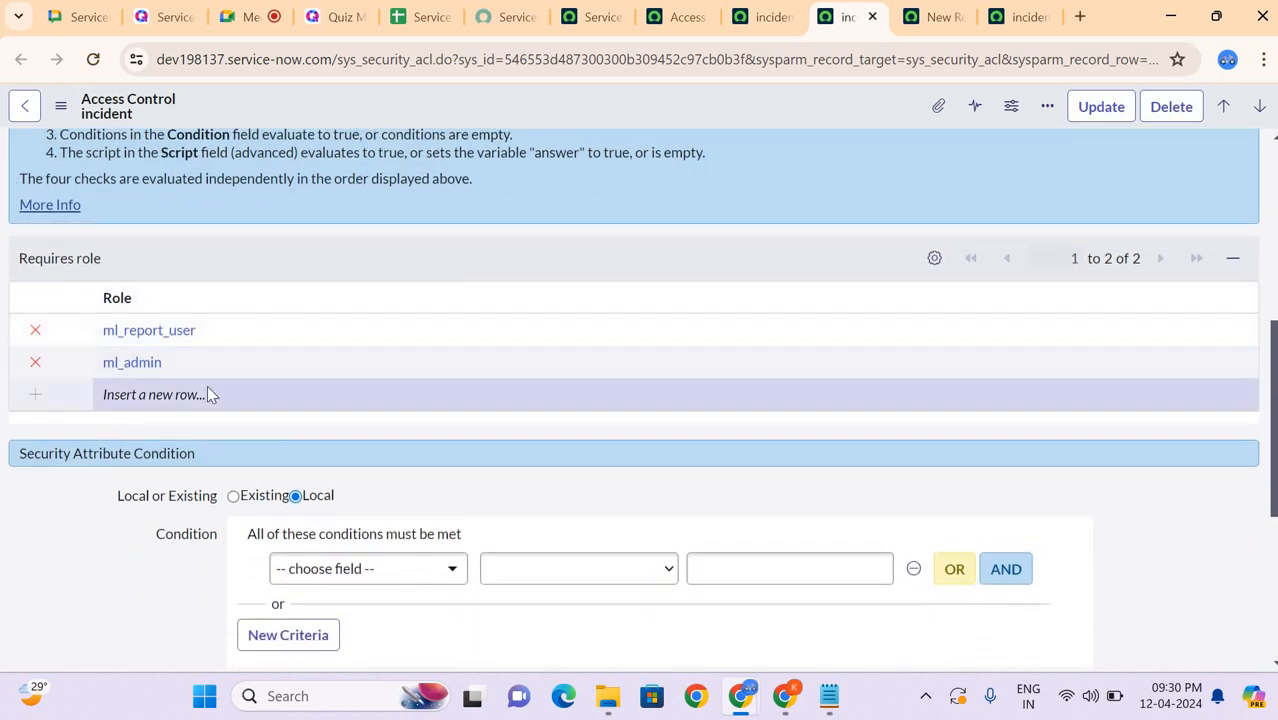
scroll(208, 386, down, 2)
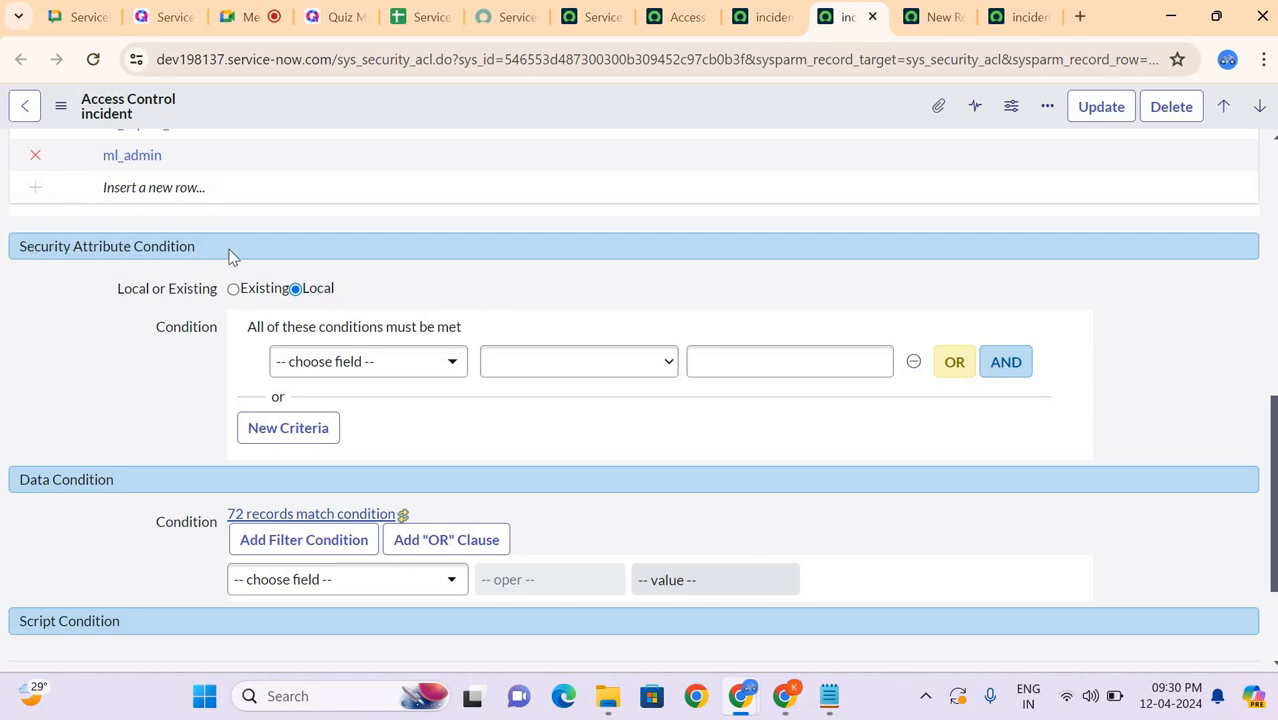
Step: Switch to the ongoing Google Meet call and check it
click(80, 18)
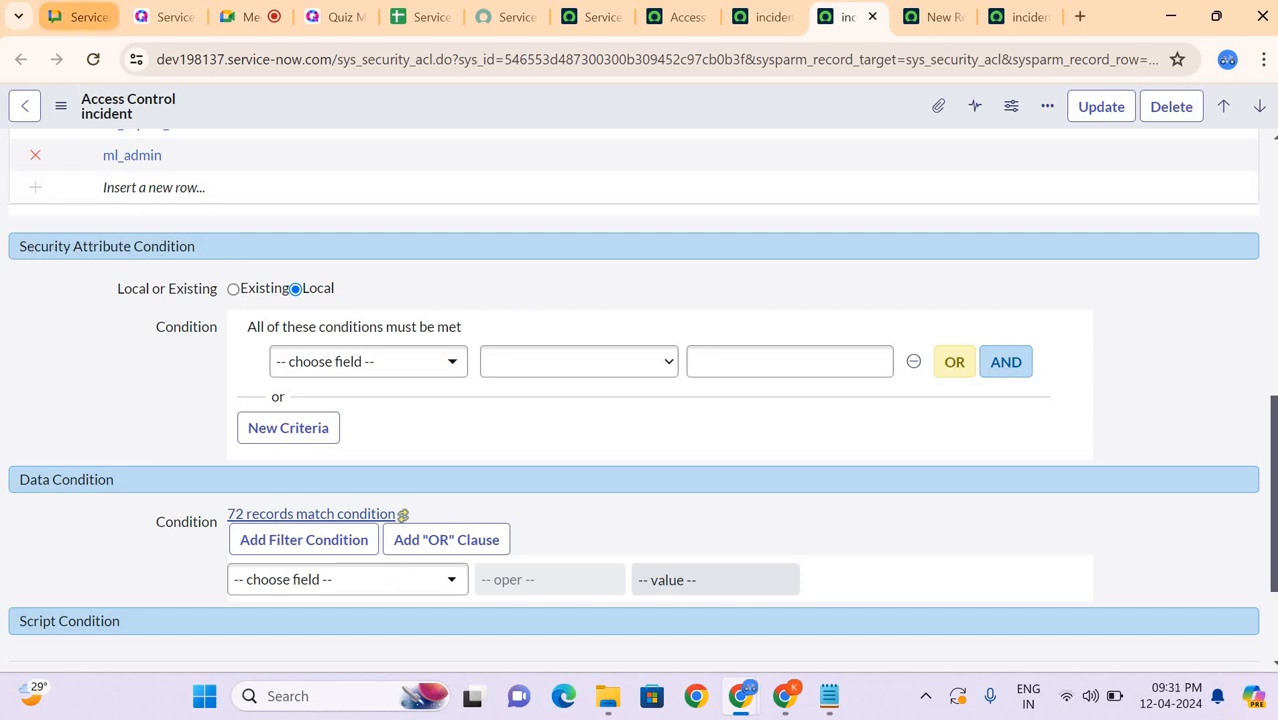
click(250, 17)
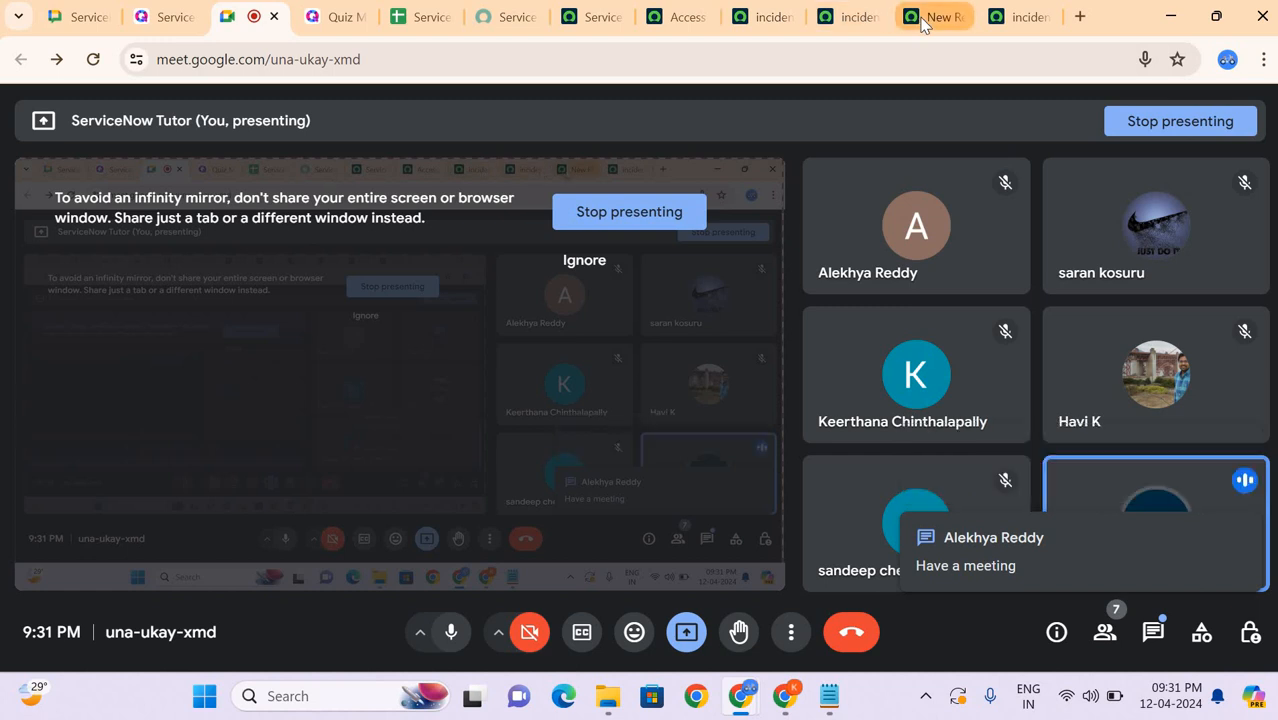
Step: Open the incident create access control and review its required role and security attribute condition sections
click(998, 20)
scroll(620, 262, down, 4)
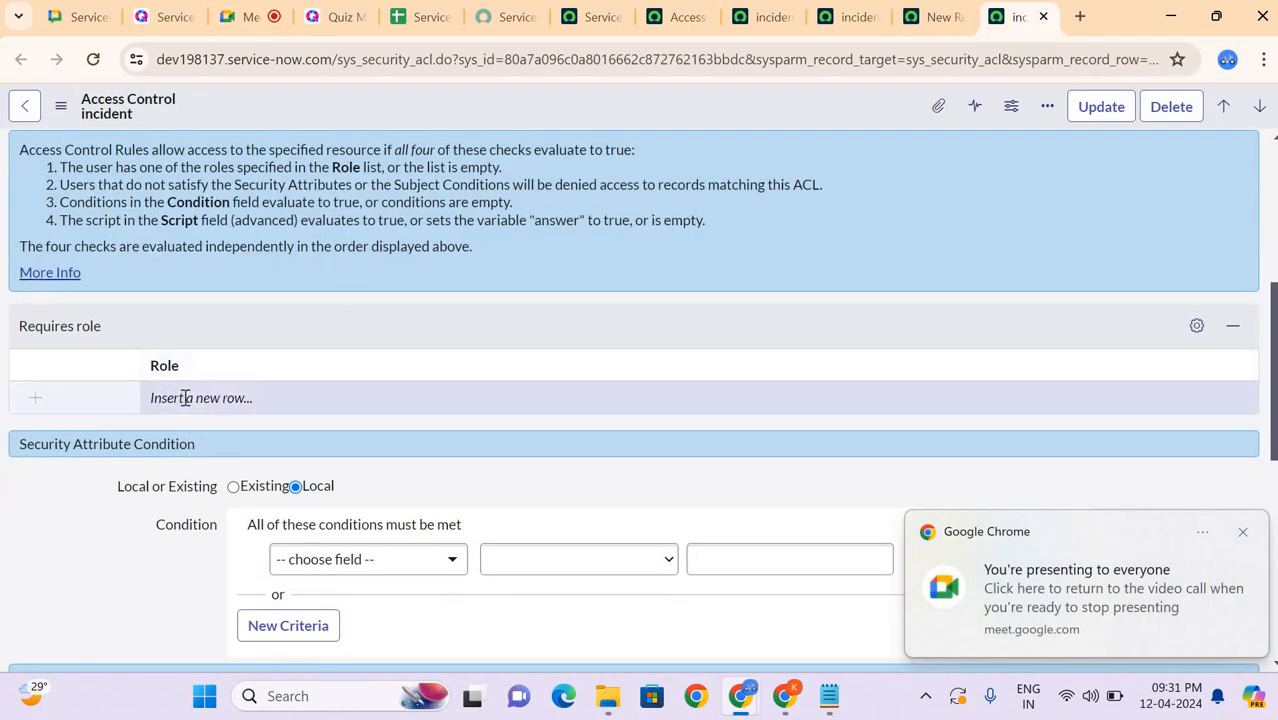
scroll(185, 398, down, 1)
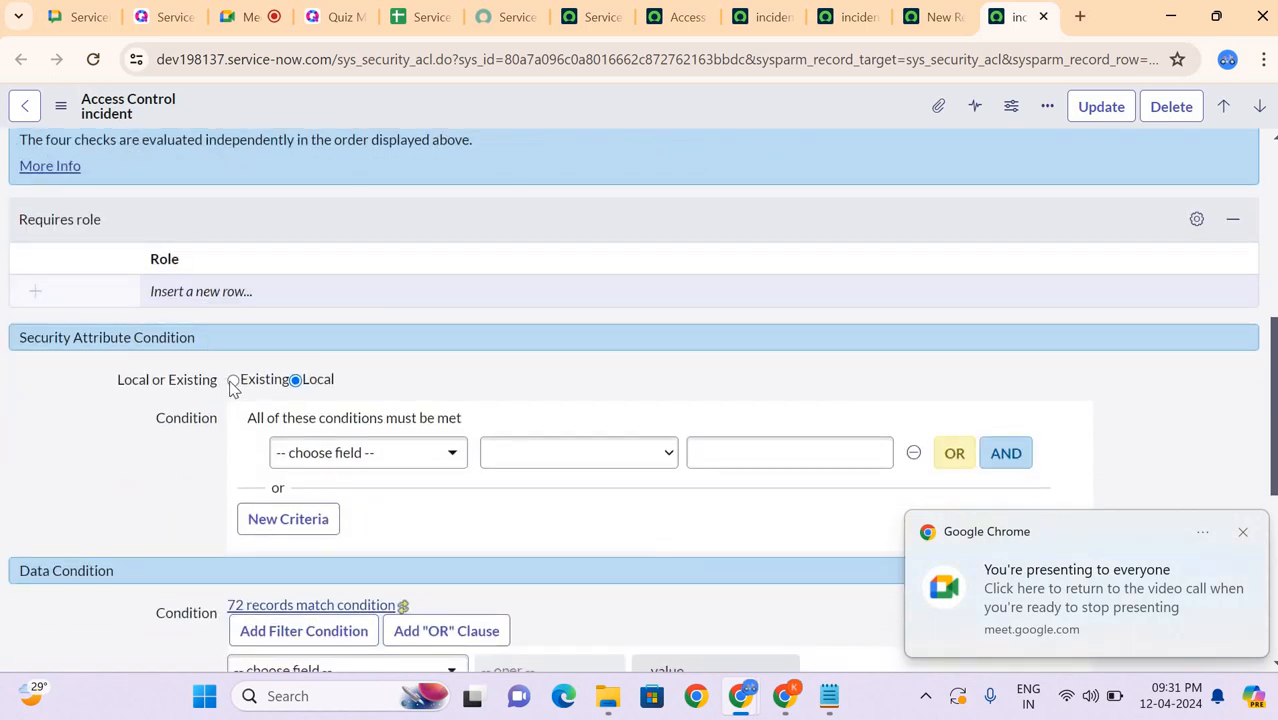
scroll(120, 320, down, 1)
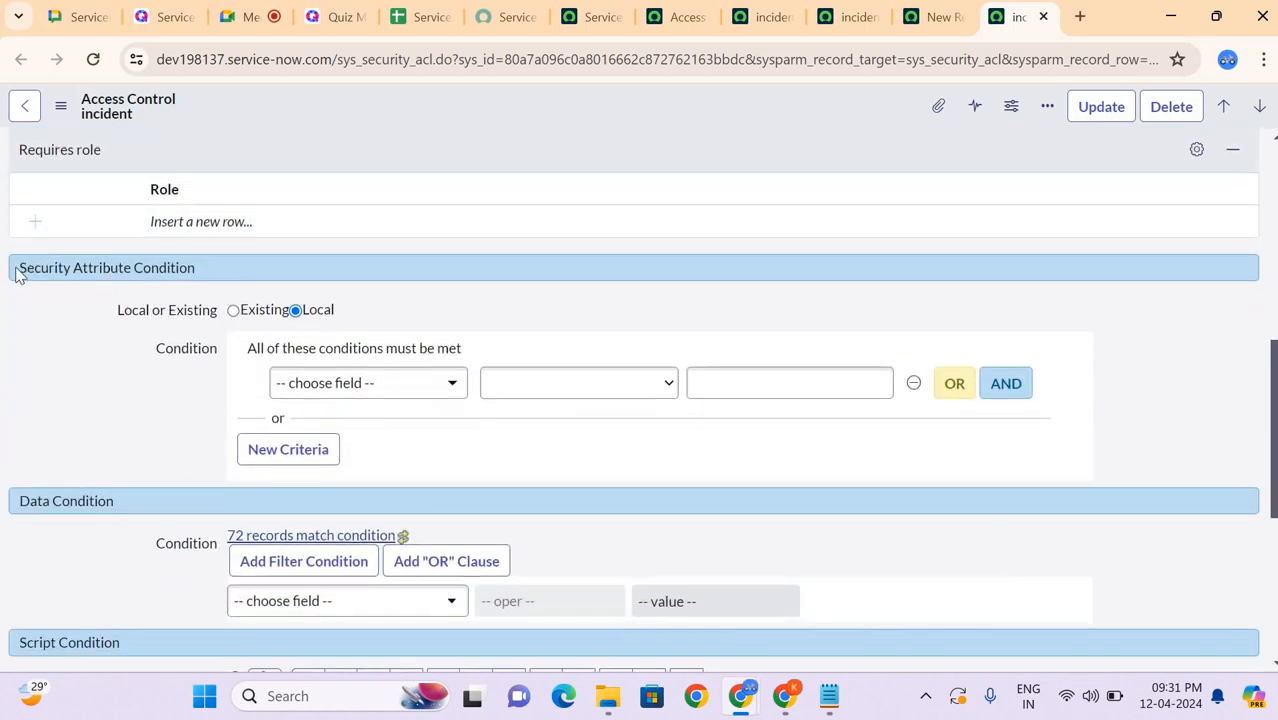
Step: Switch the security attribute condition to Existing, view the list of available security attributes, and return the condition to Local
click(233, 311)
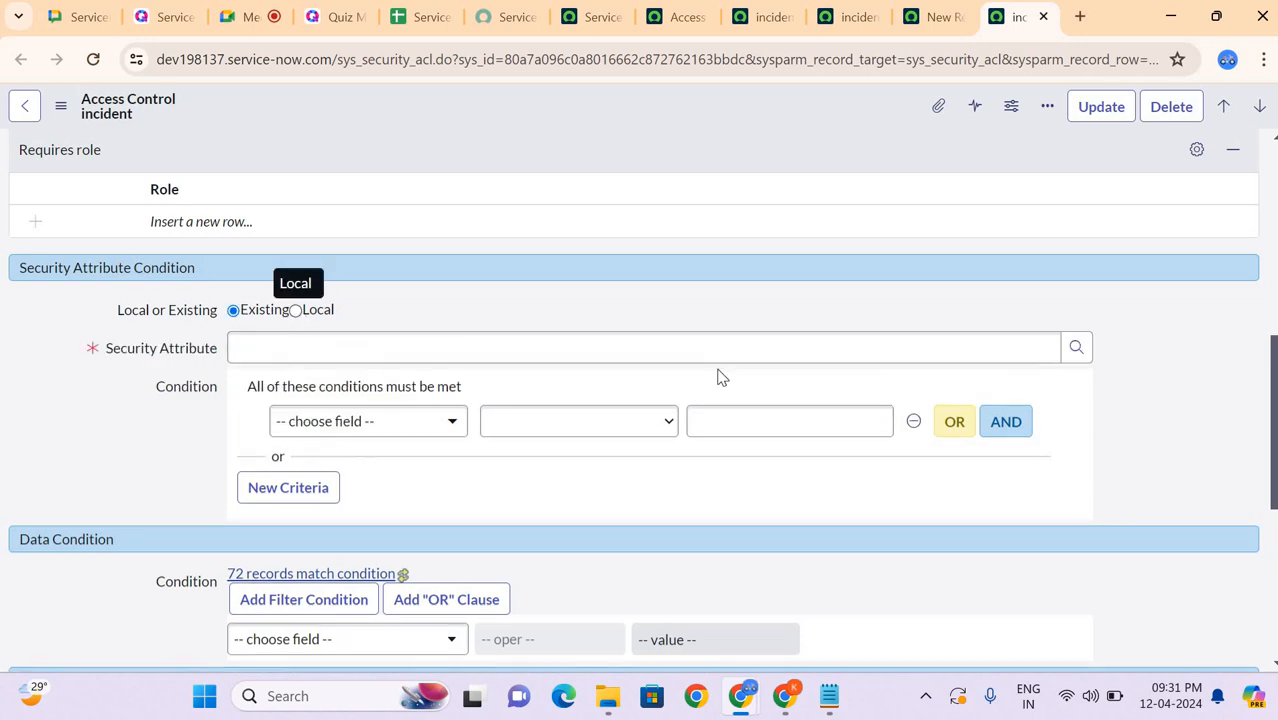
click(1058, 334)
click(1073, 347)
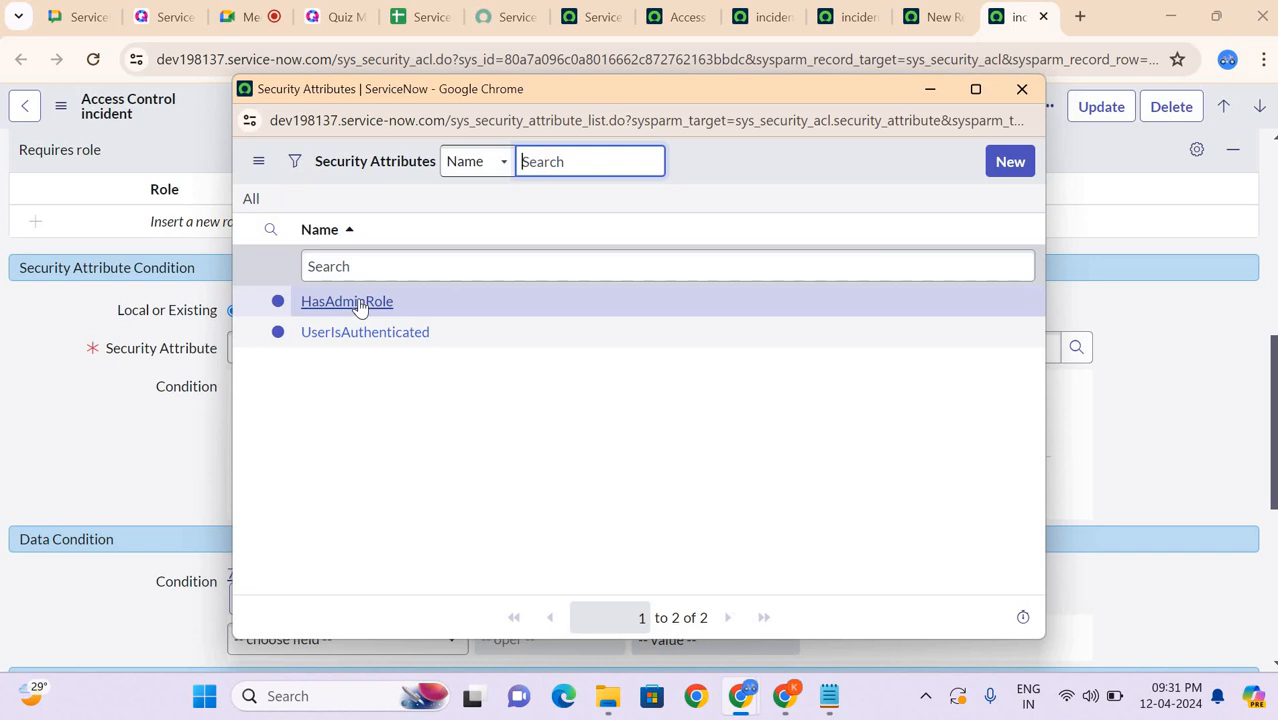
click(1022, 89)
scroll(200, 262, up, 5)
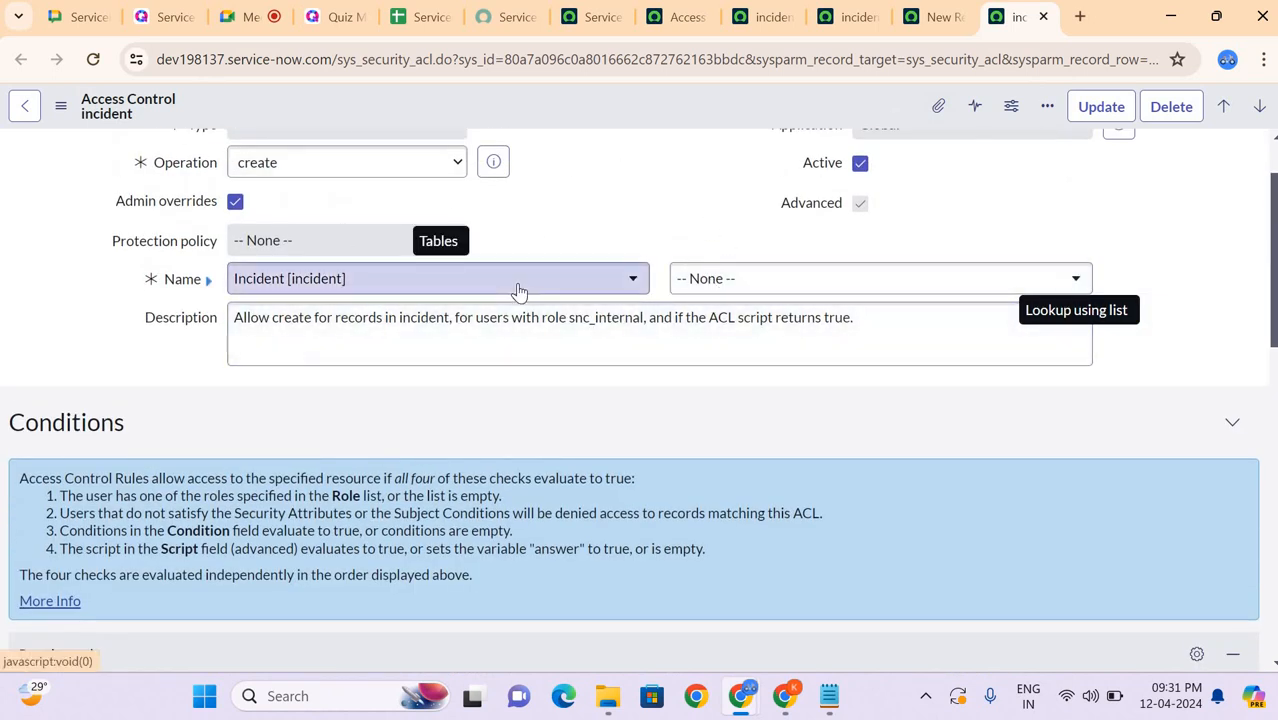
scroll(519, 290, down, 3)
scroll(400, 292, down, 2)
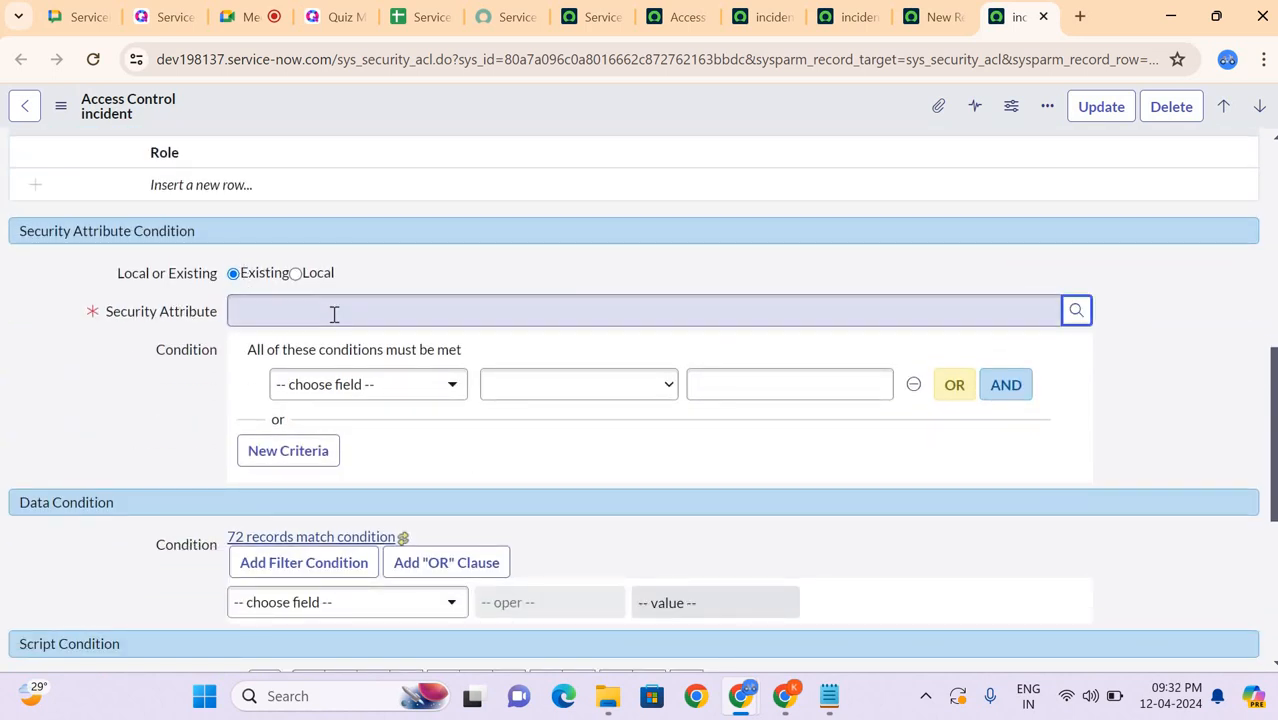
click(295, 273)
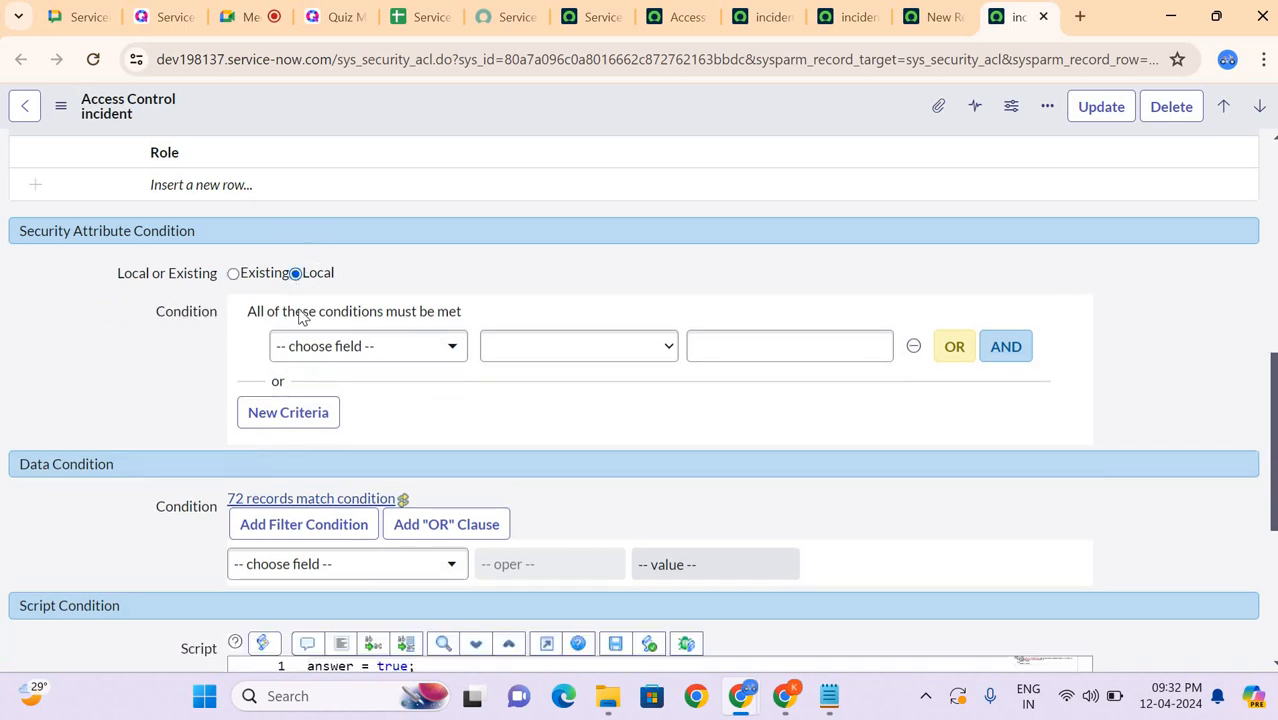
Step: Try a local security attribute condition on Group with the operator "is", searching for groups with "ha"
click(349, 348)
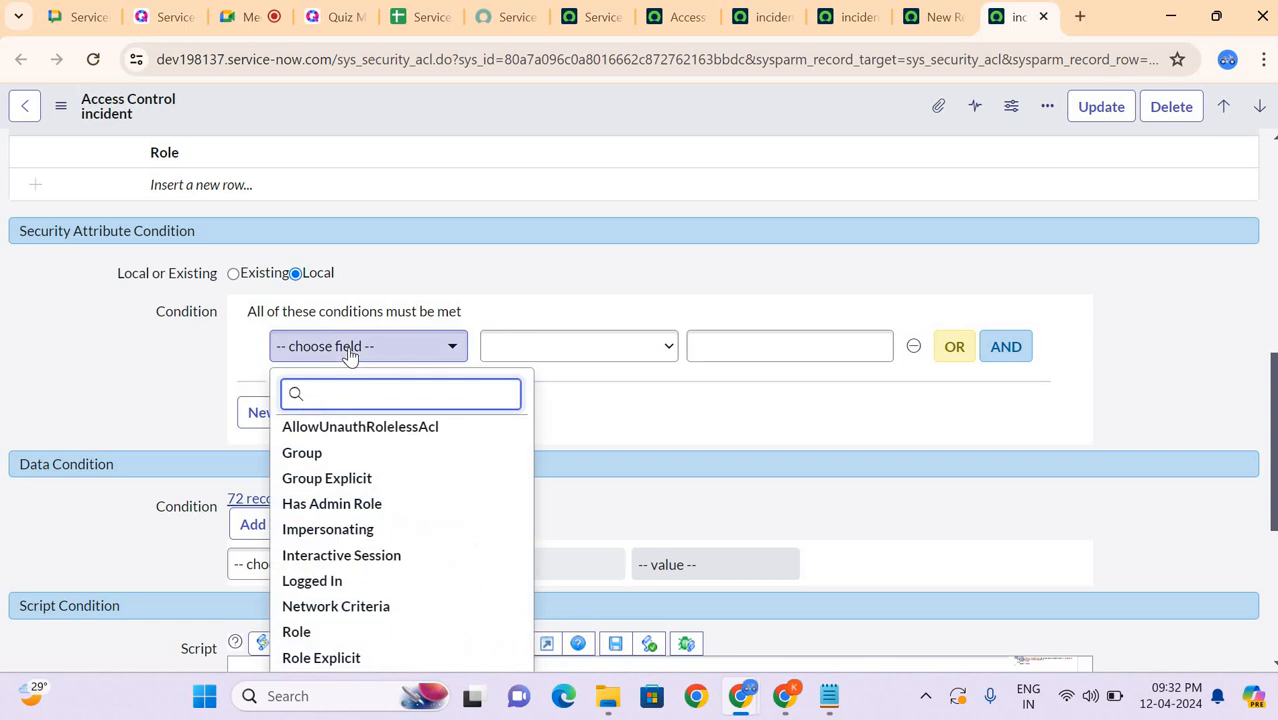
click(337, 453)
click(737, 362)
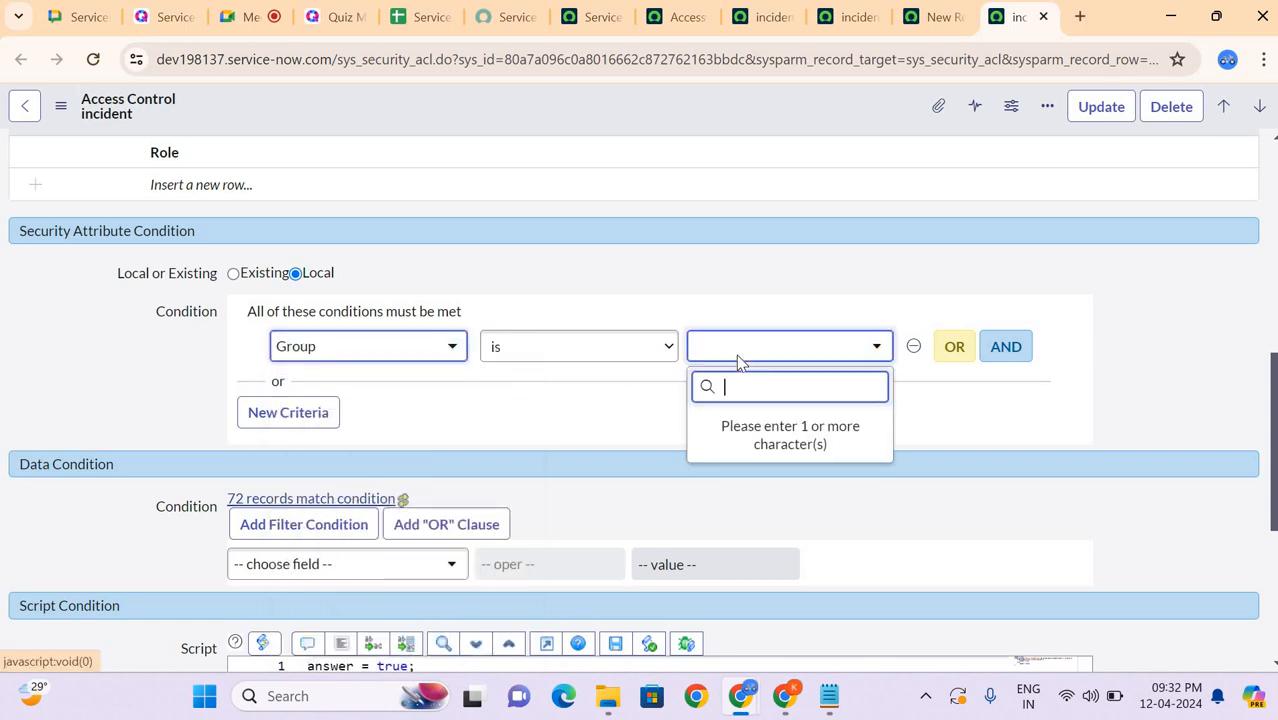
text(ha)
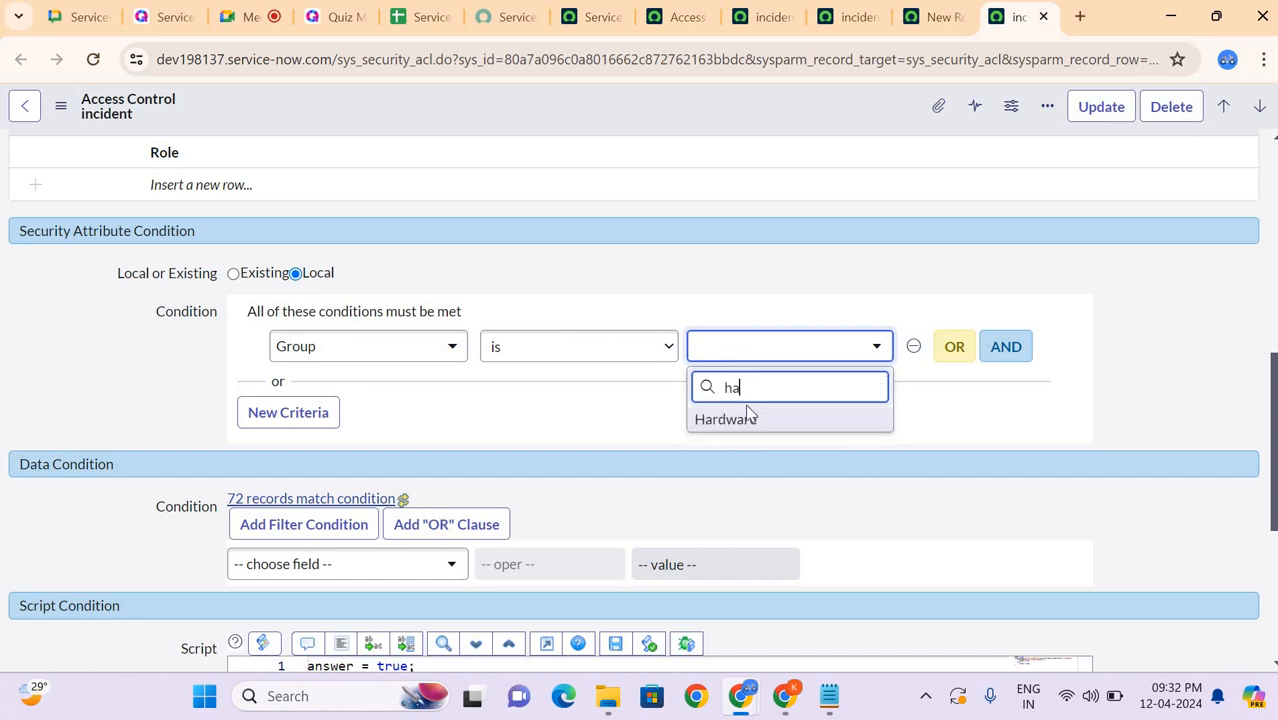
click(592, 412)
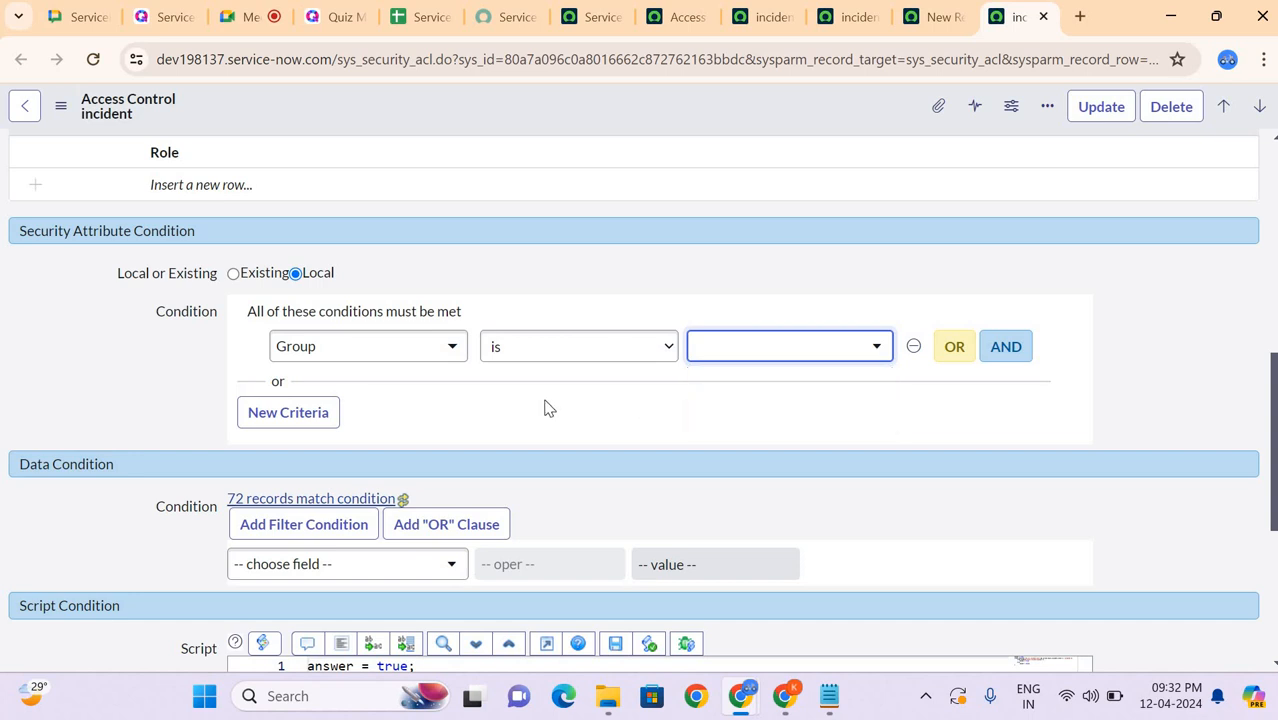
Step: Set the local security attribute condition to Impersonating is true
click(435, 358)
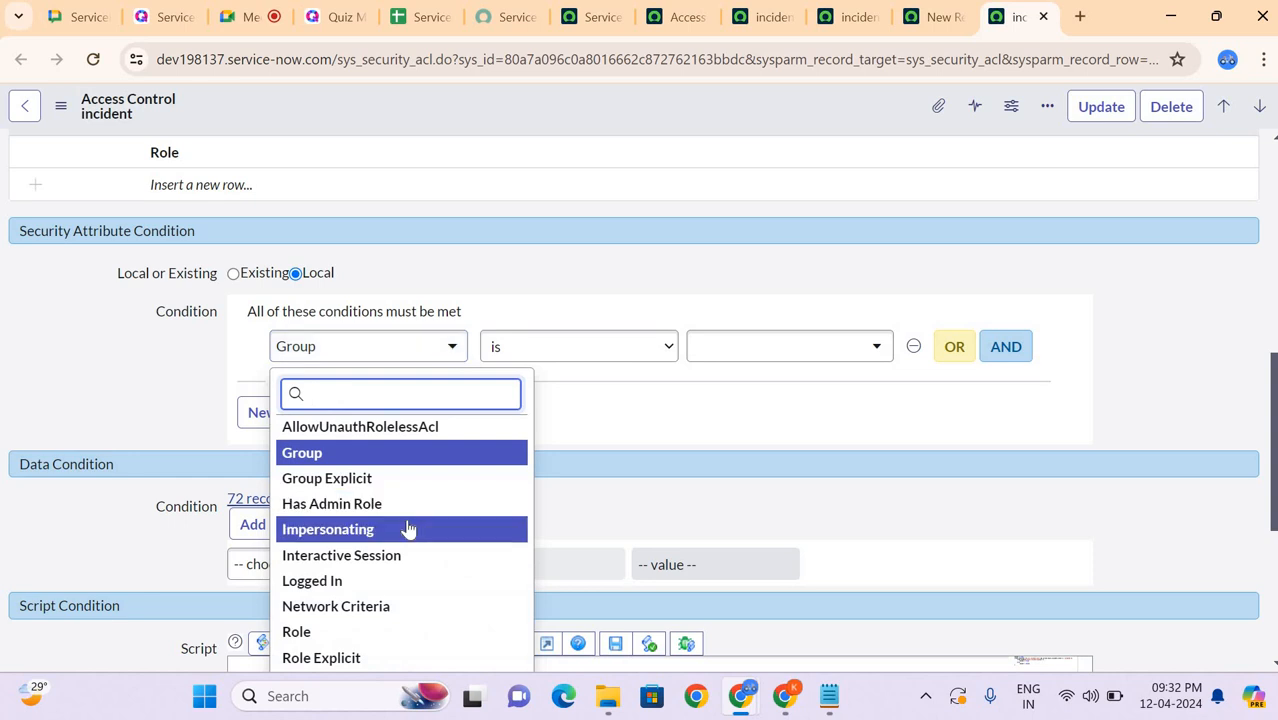
click(408, 529)
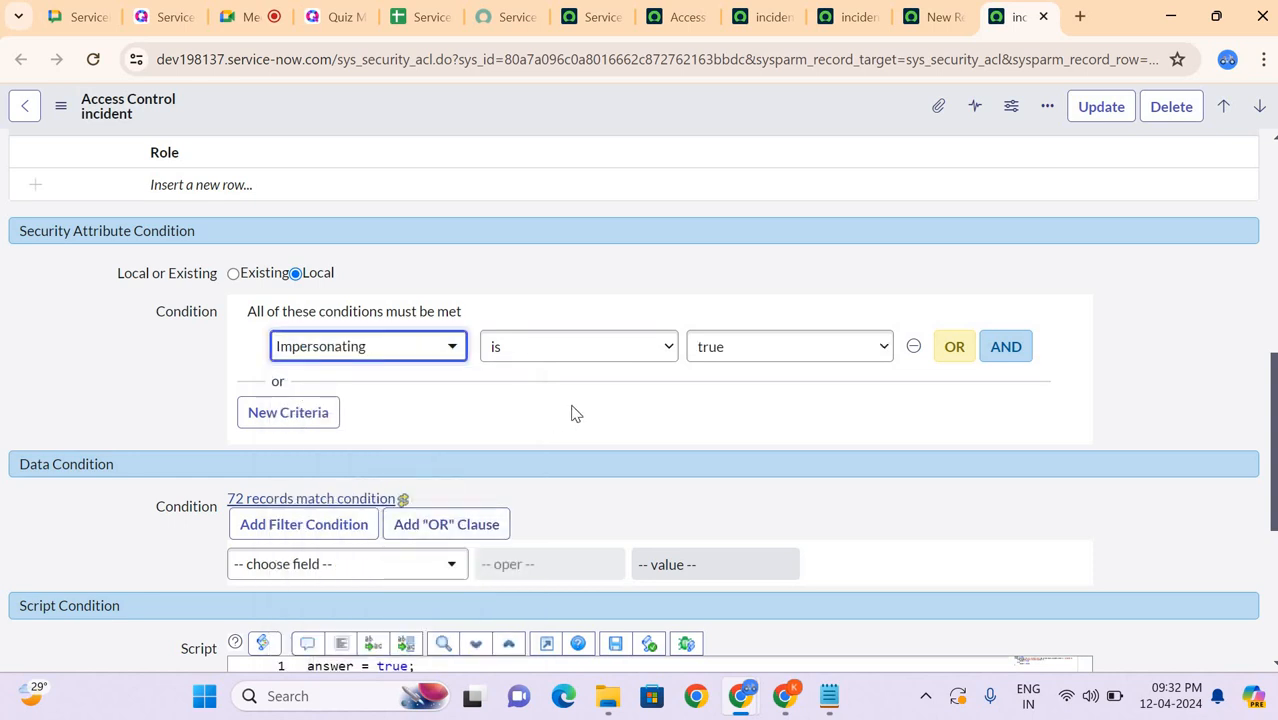
Step: Compare the condition sections of the new access control record and the other incident access control, and return to the create rule
click(597, 20)
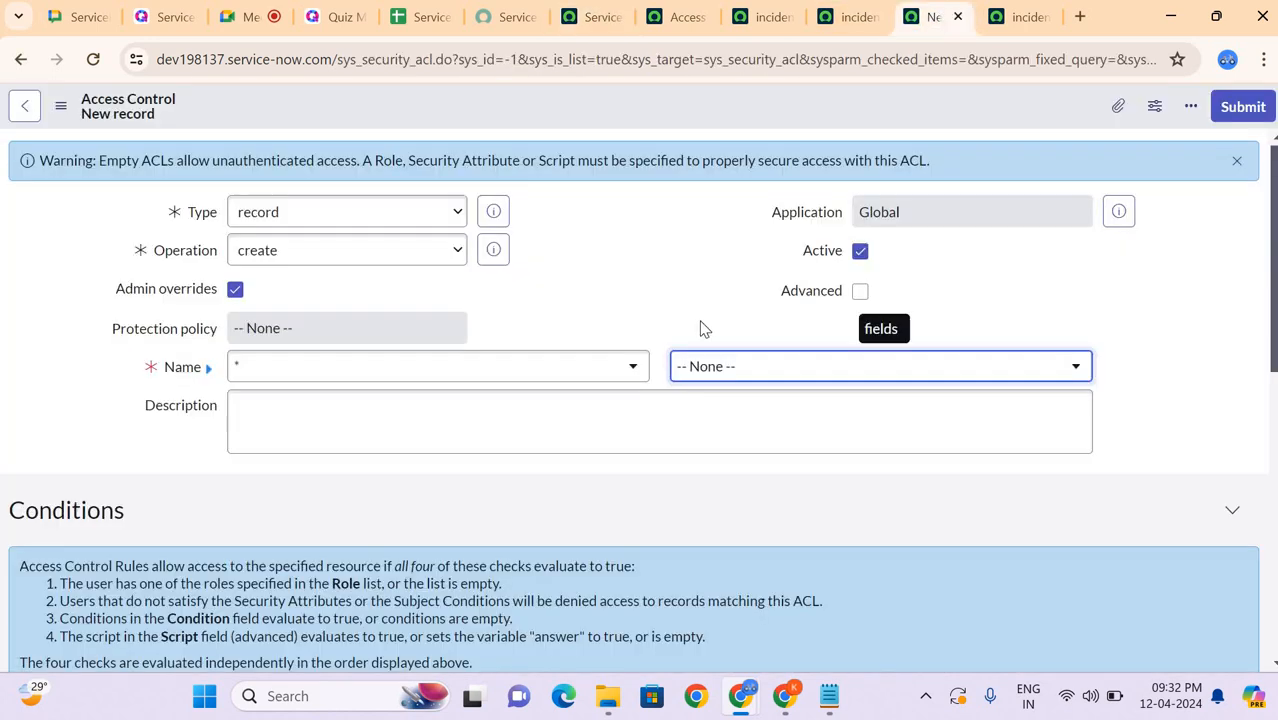
scroll(700, 328, down, 6)
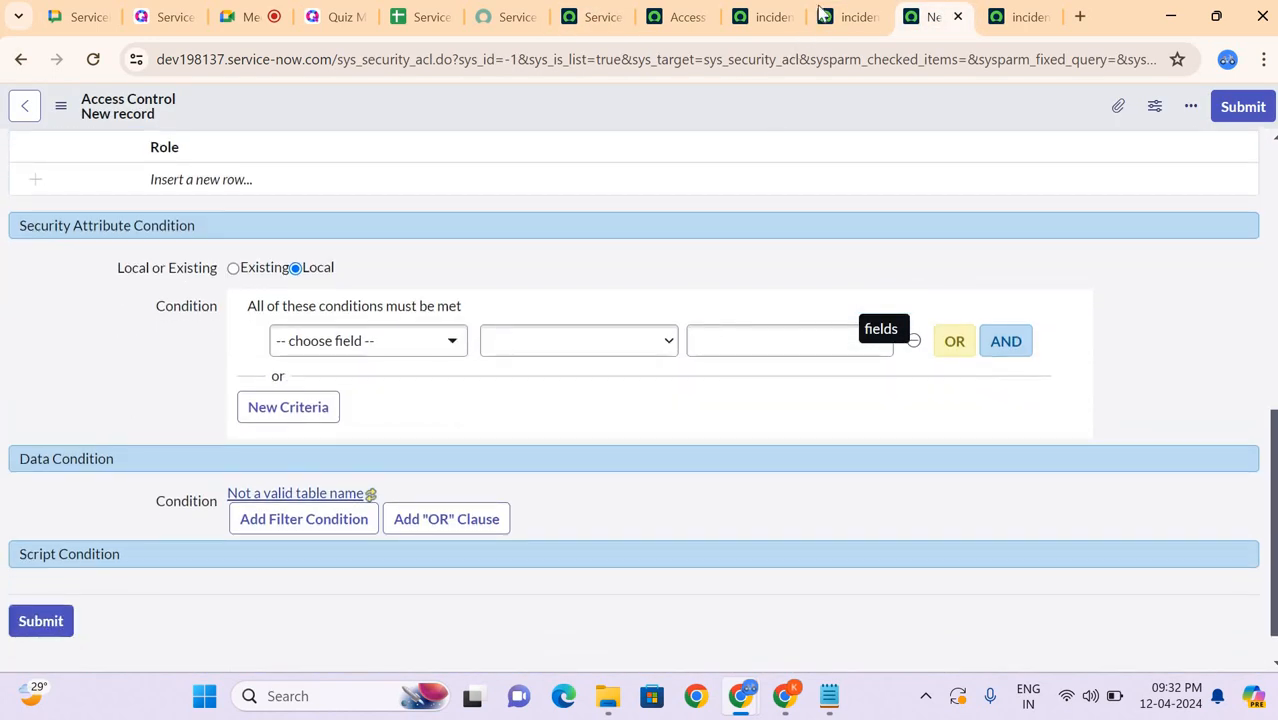
click(850, 17)
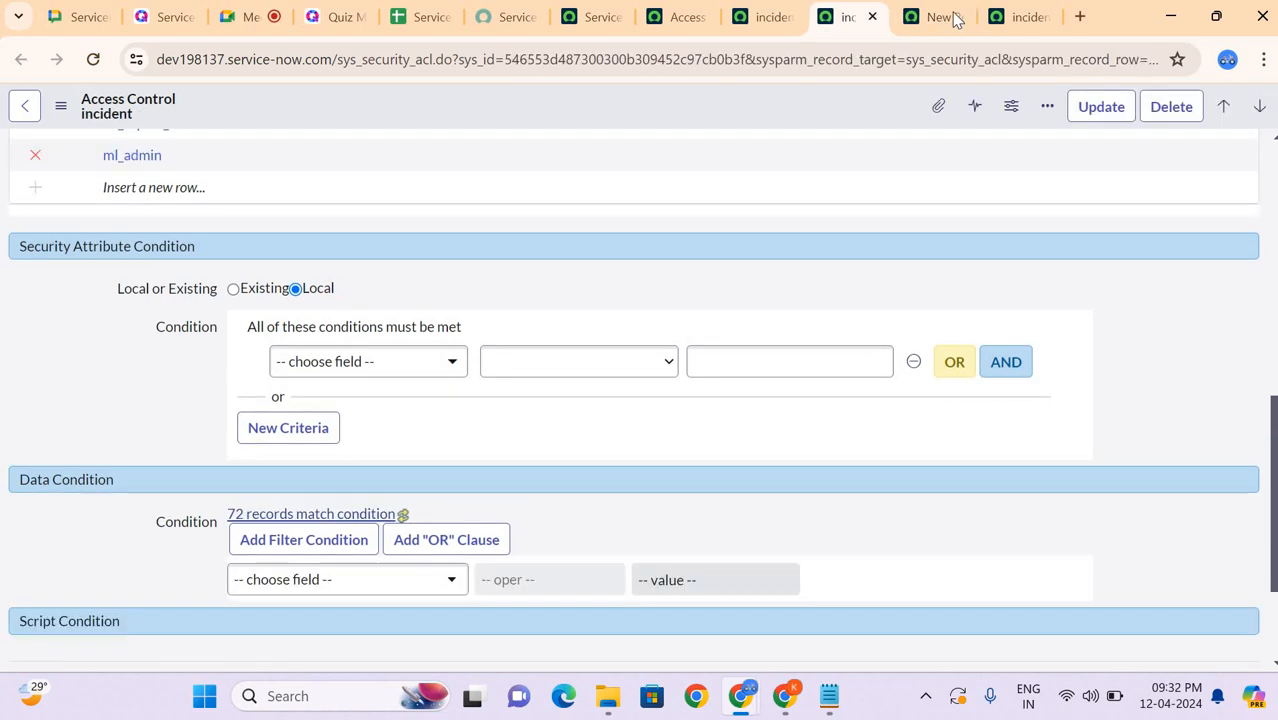
click(1013, 20)
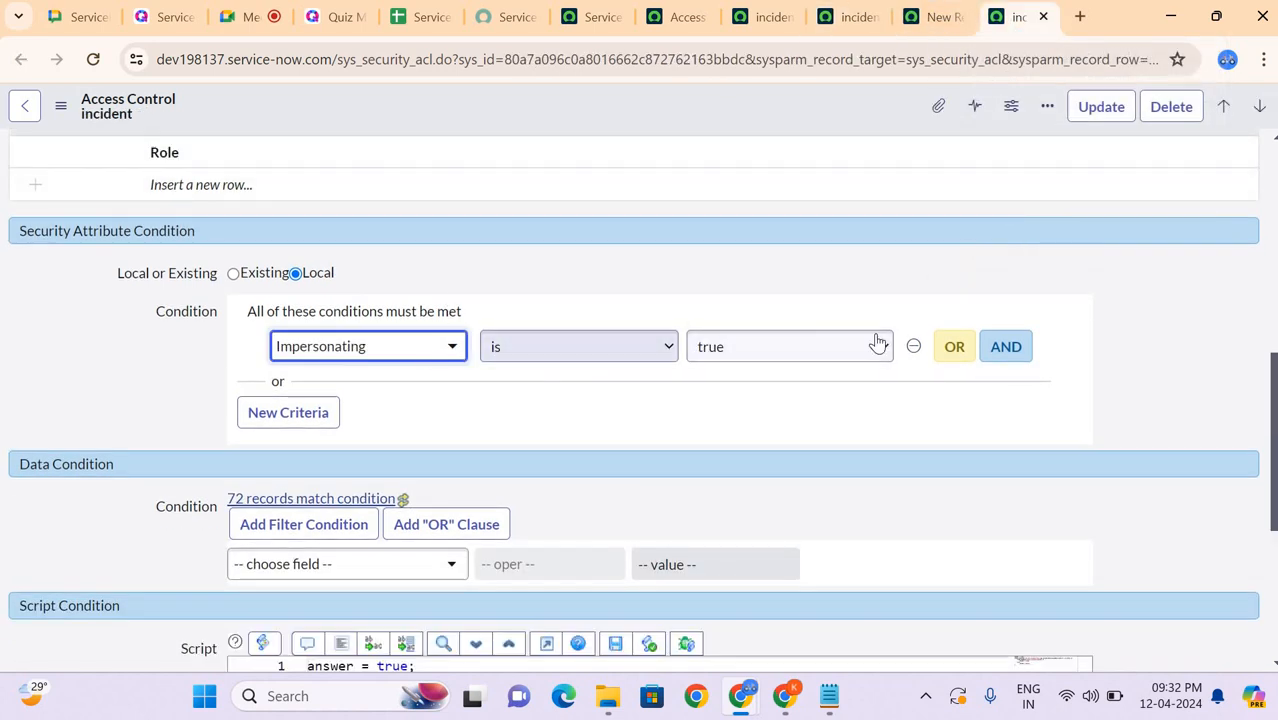
Step: Add the data condition Active is true, joined by AND with a second condition on Category with operator "is"
scroll(97, 274, down, 2)
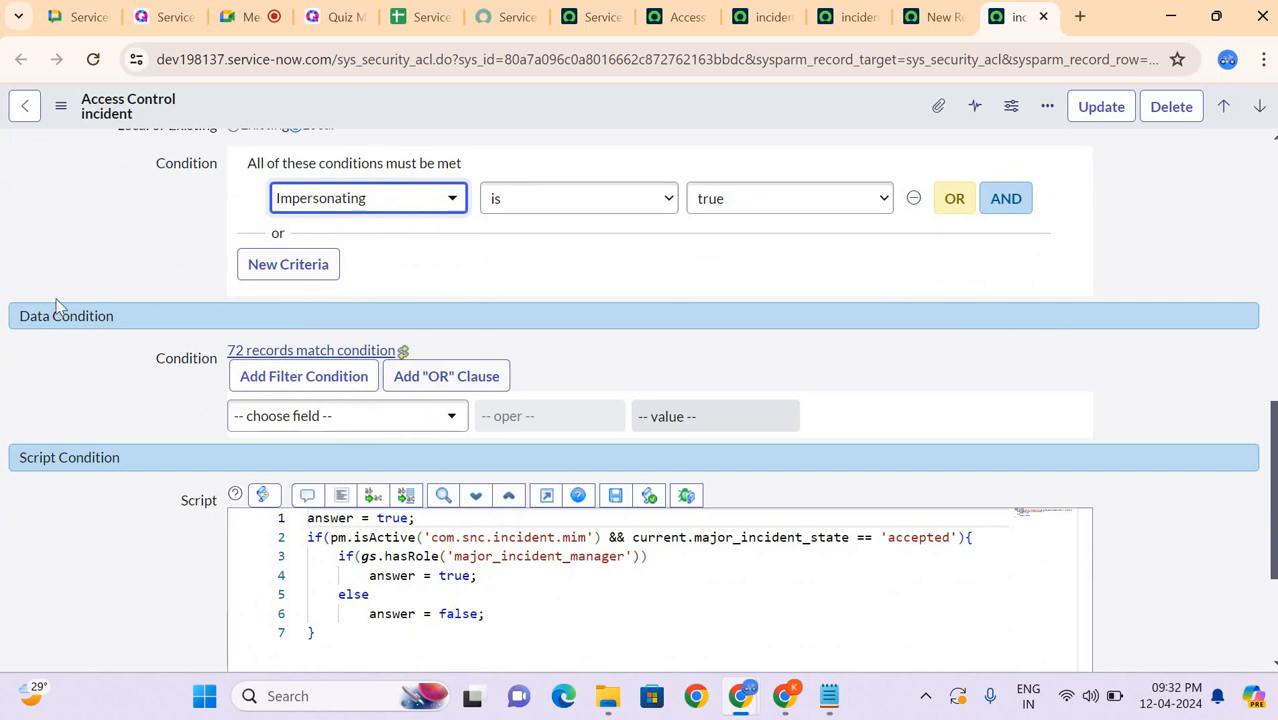
scroll(308, 362, down, 1)
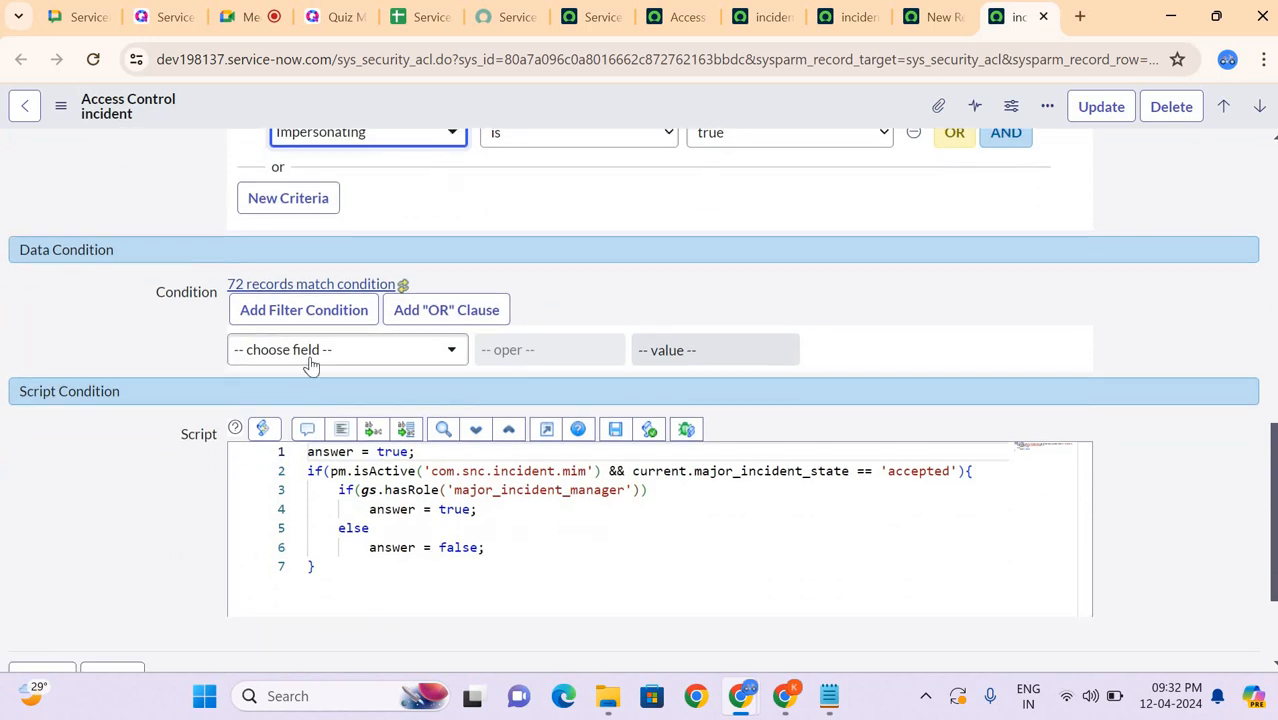
click(313, 358)
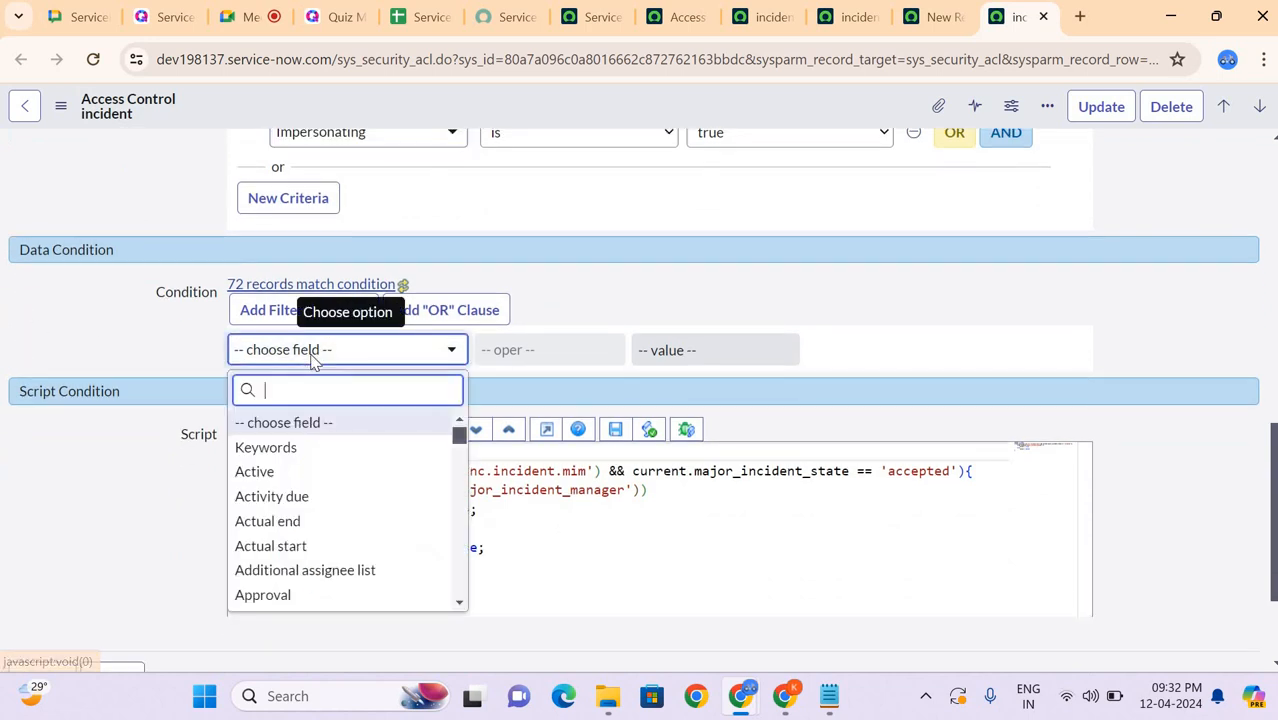
click(283, 472)
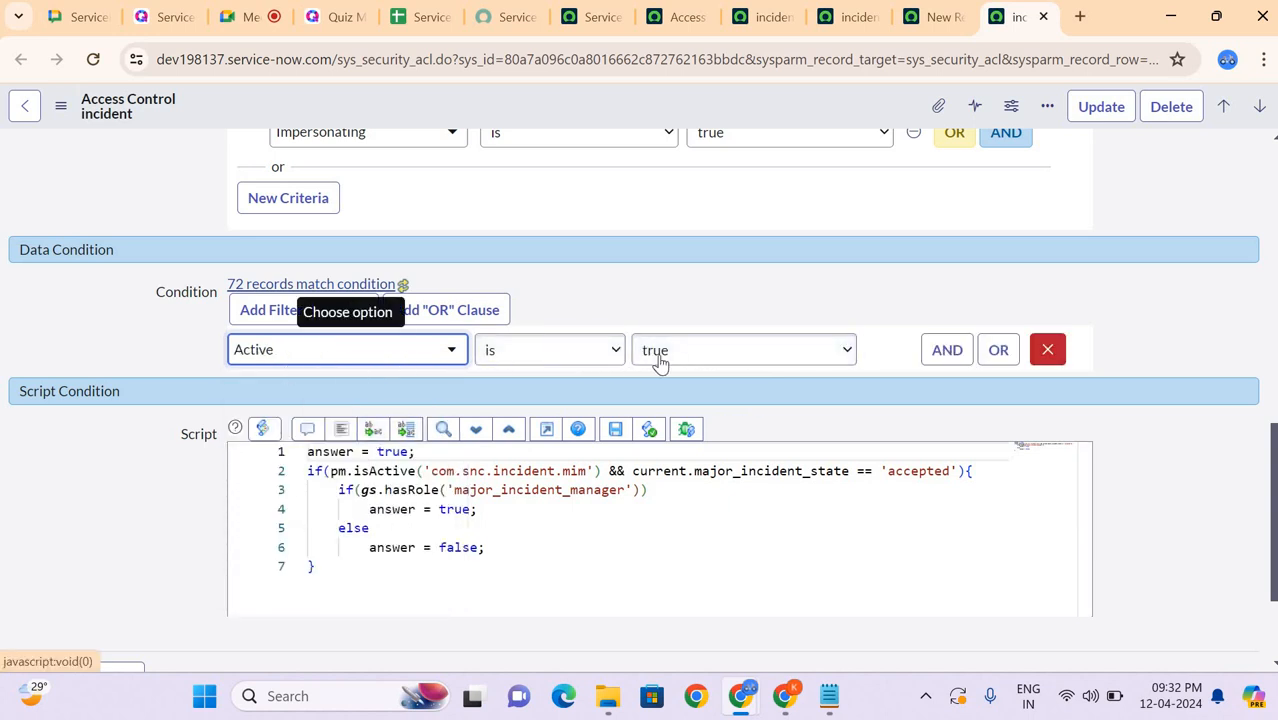
click(941, 360)
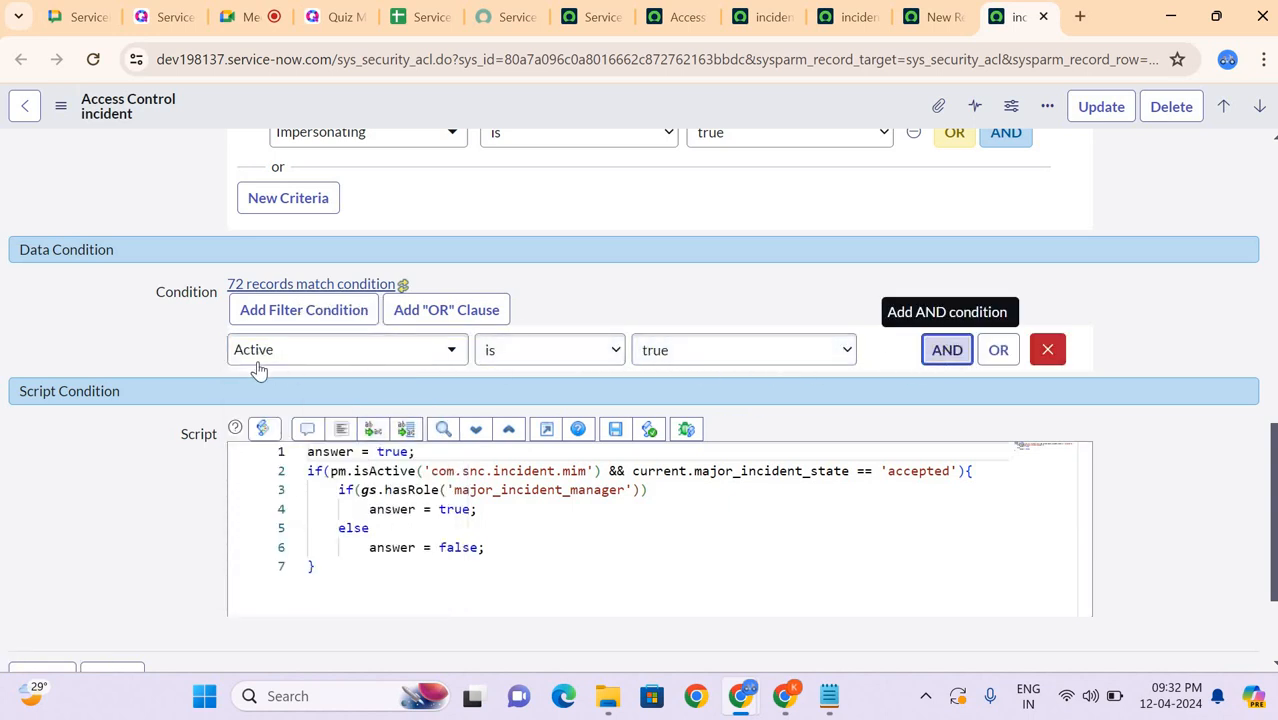
click(336, 428)
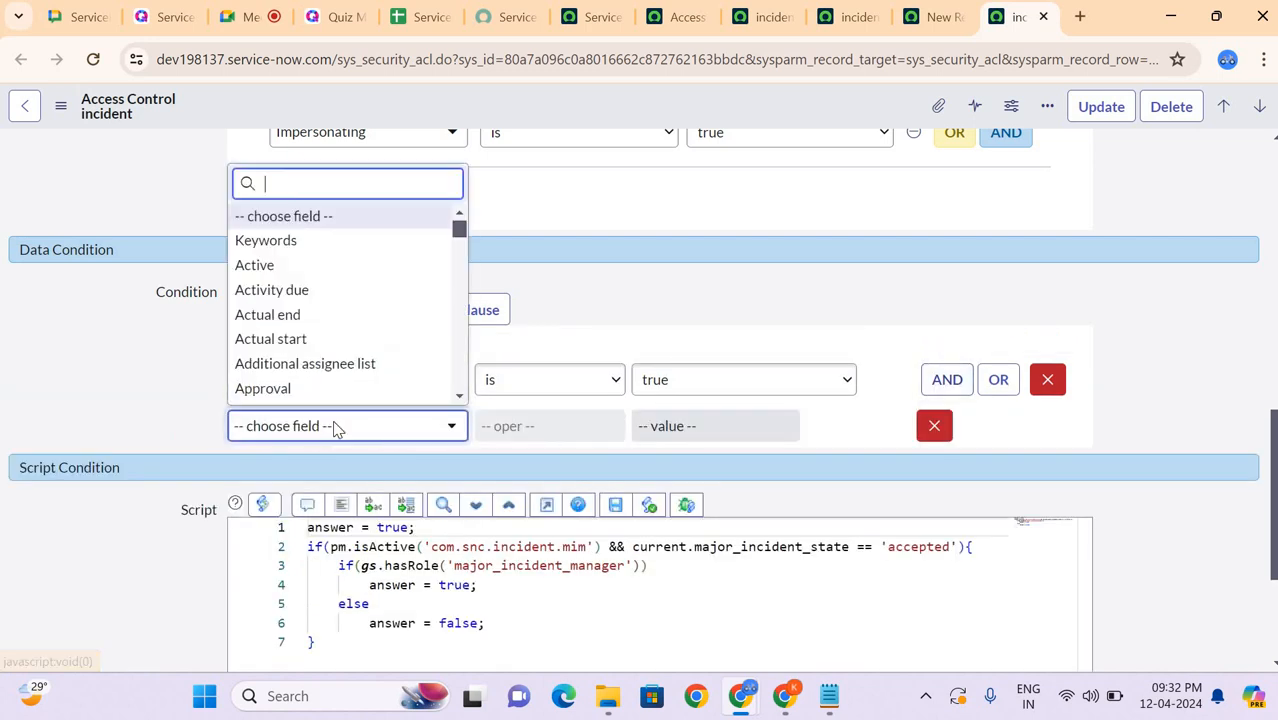
text(cat)
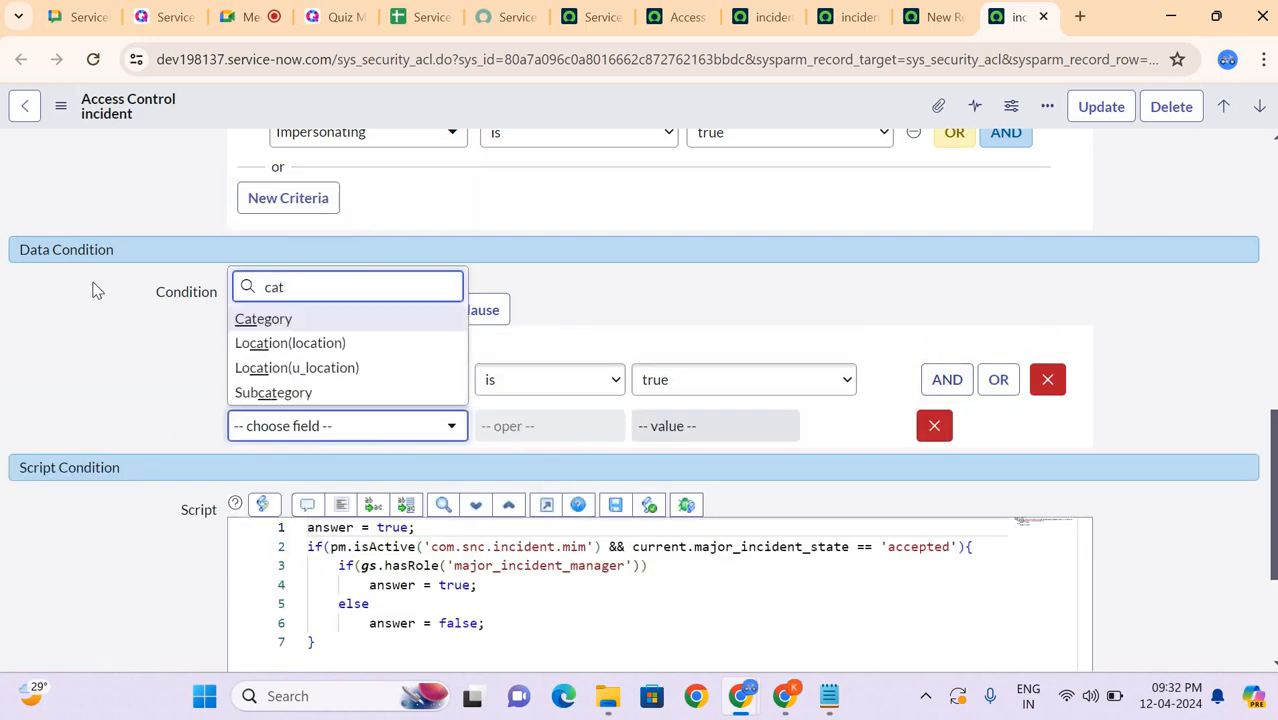
key(Return)
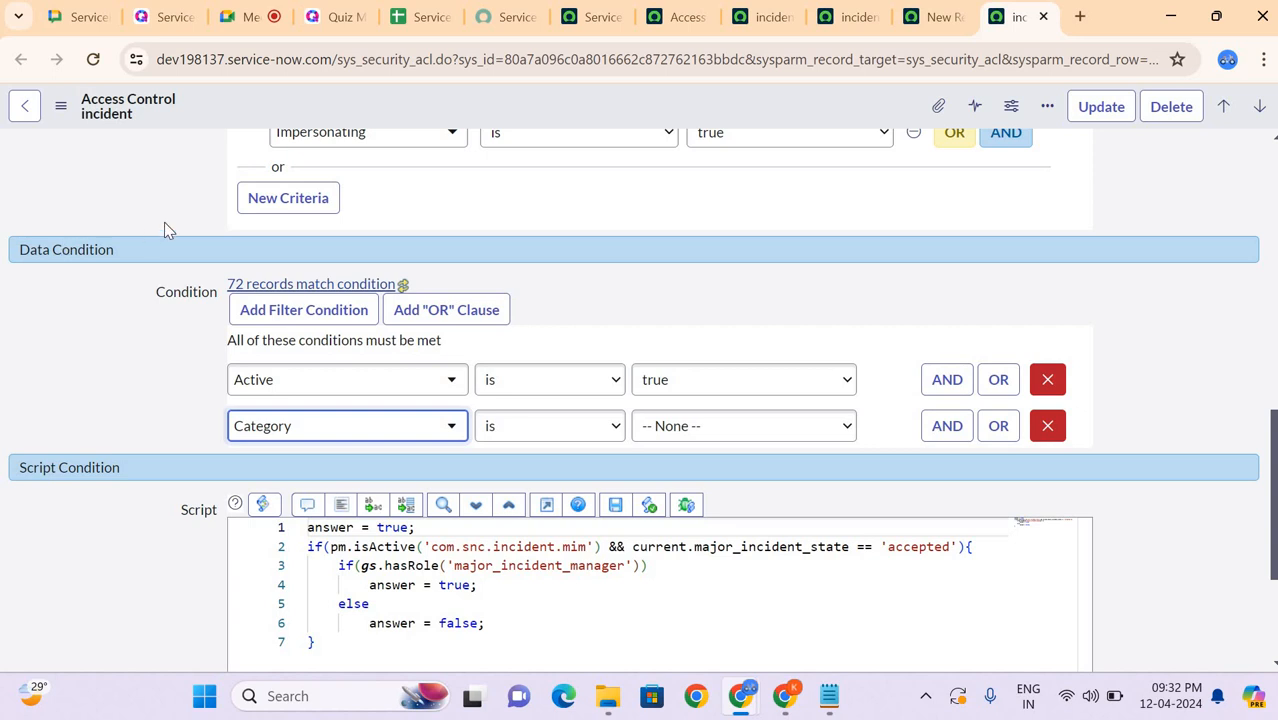
Step: Review the create rule's general settings, required roles, security attribute condition, data condition and script condition
scroll(164, 222, up, 10)
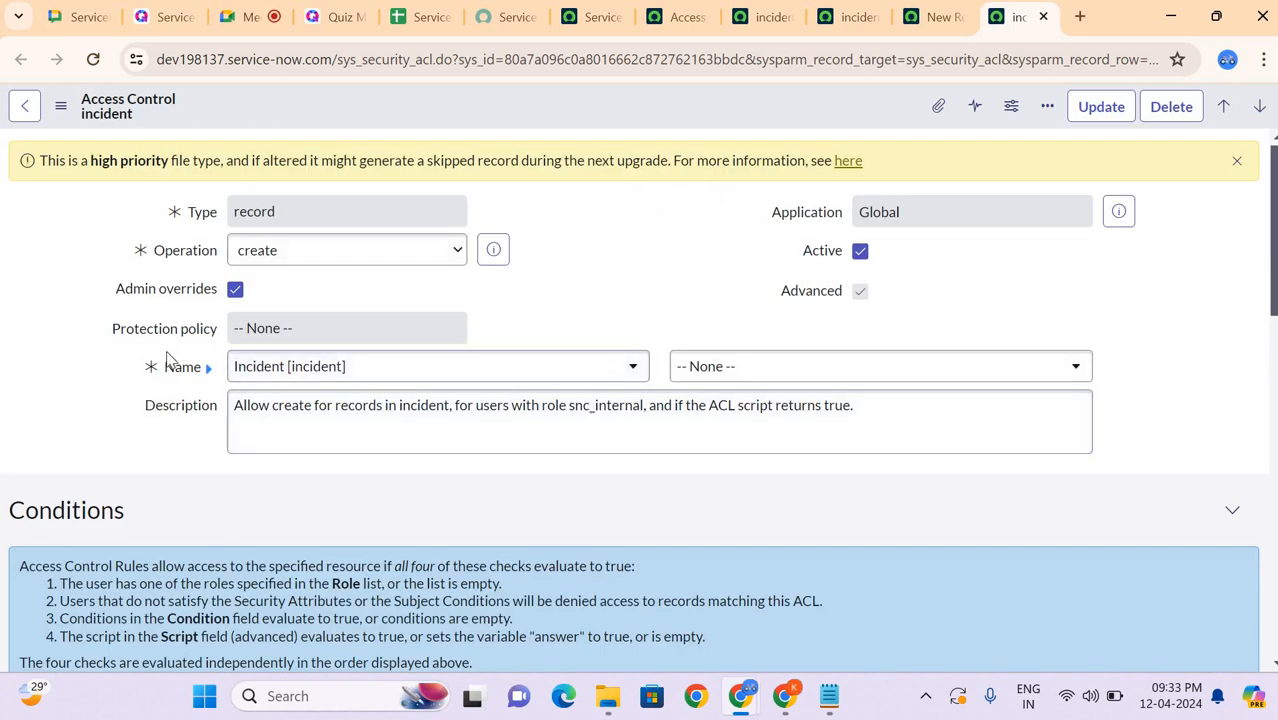
scroll(168, 358, down, 10)
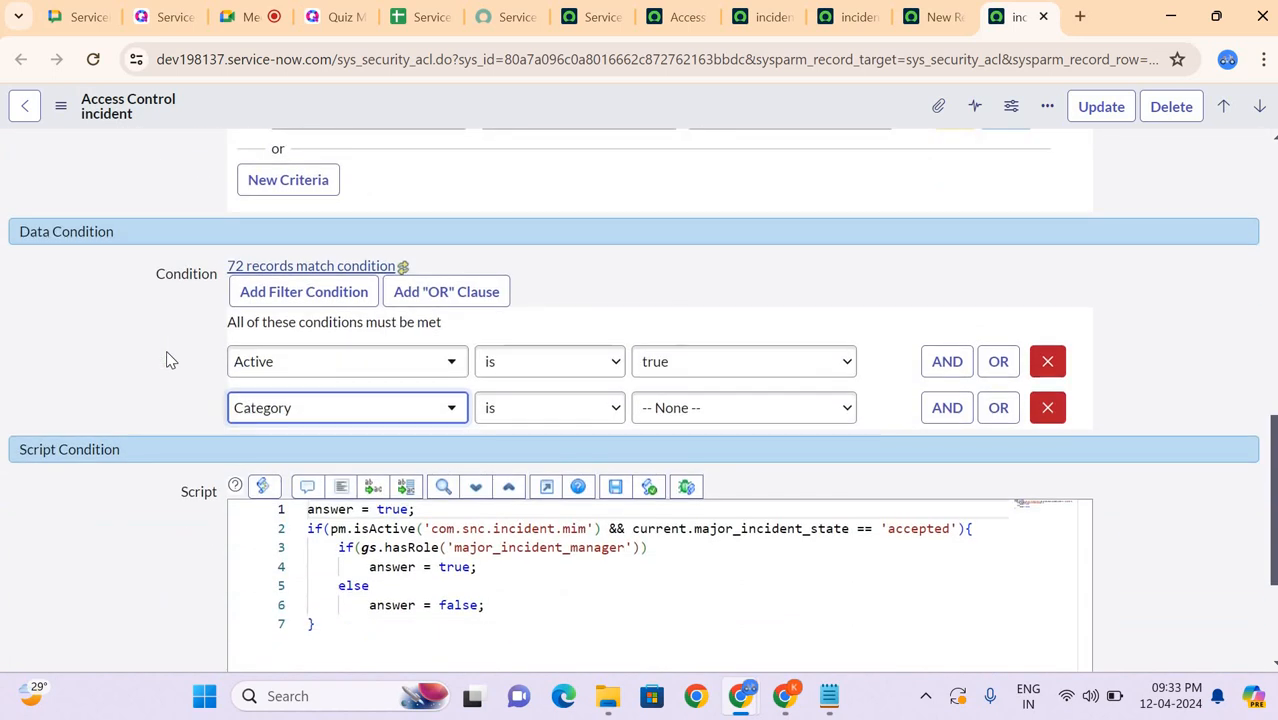
scroll(130, 360, down, 1)
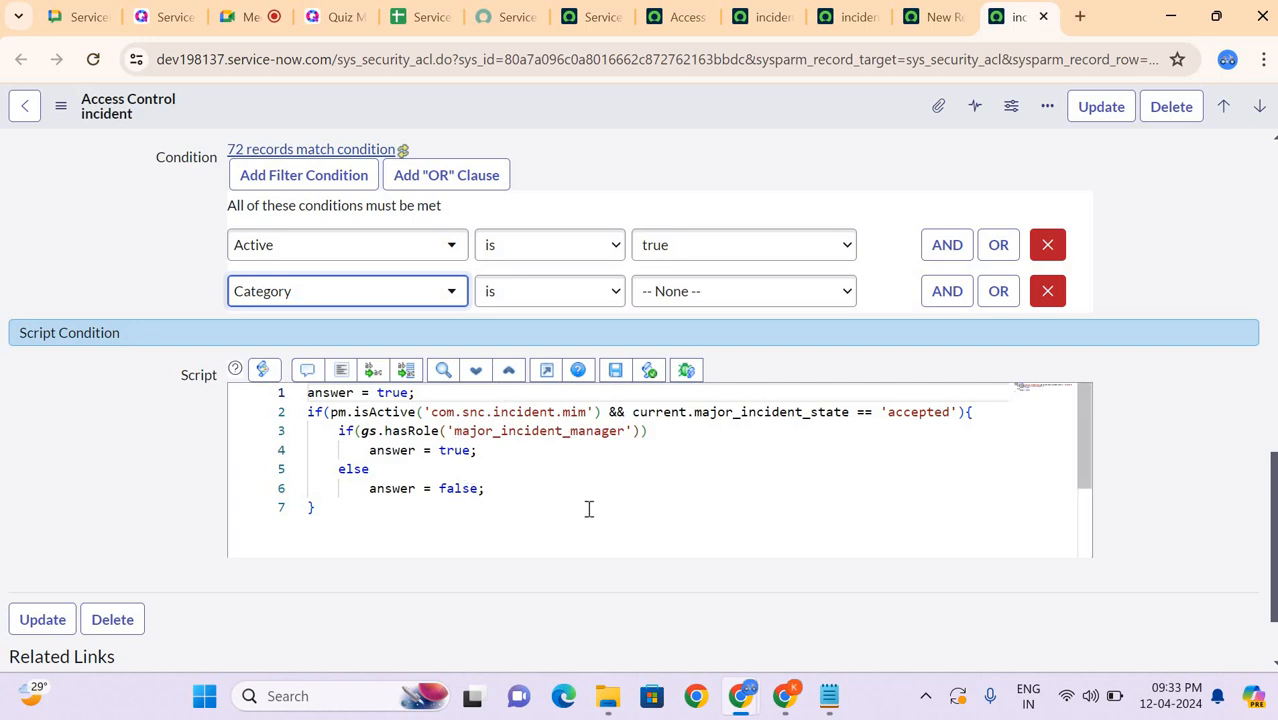
scroll(888, 145, up, 8)
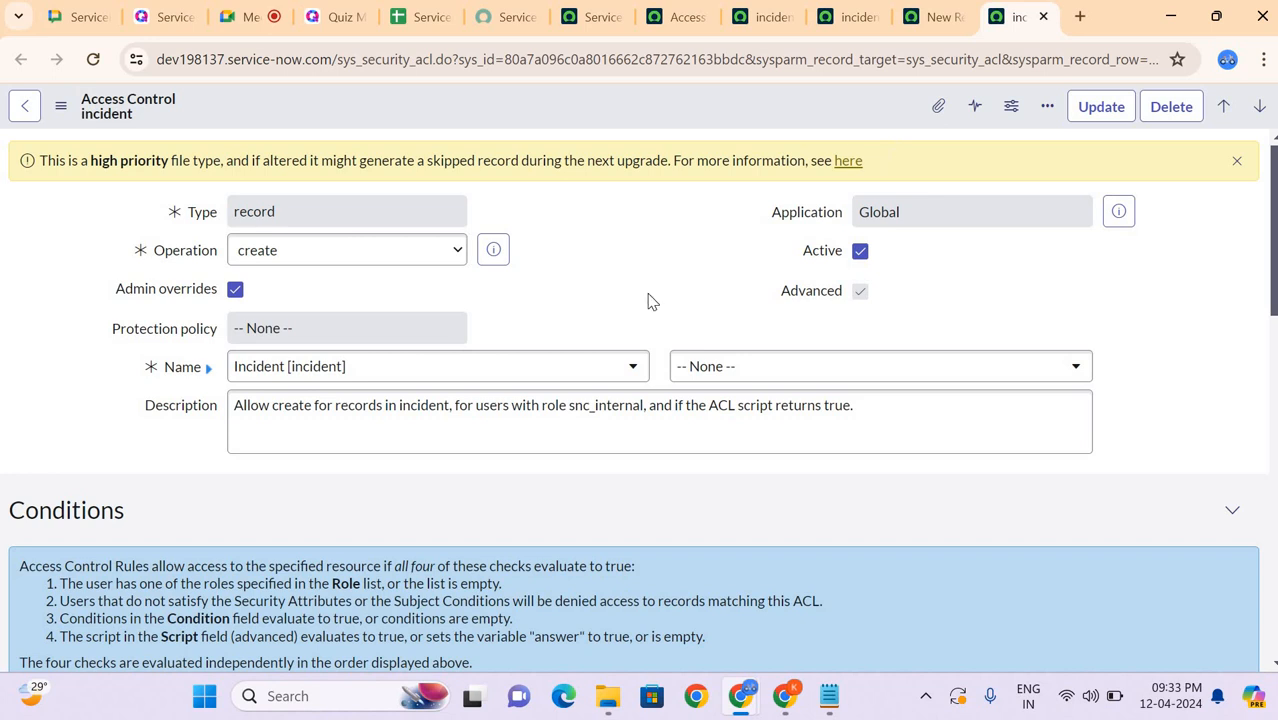
scroll(650, 298, down, 4)
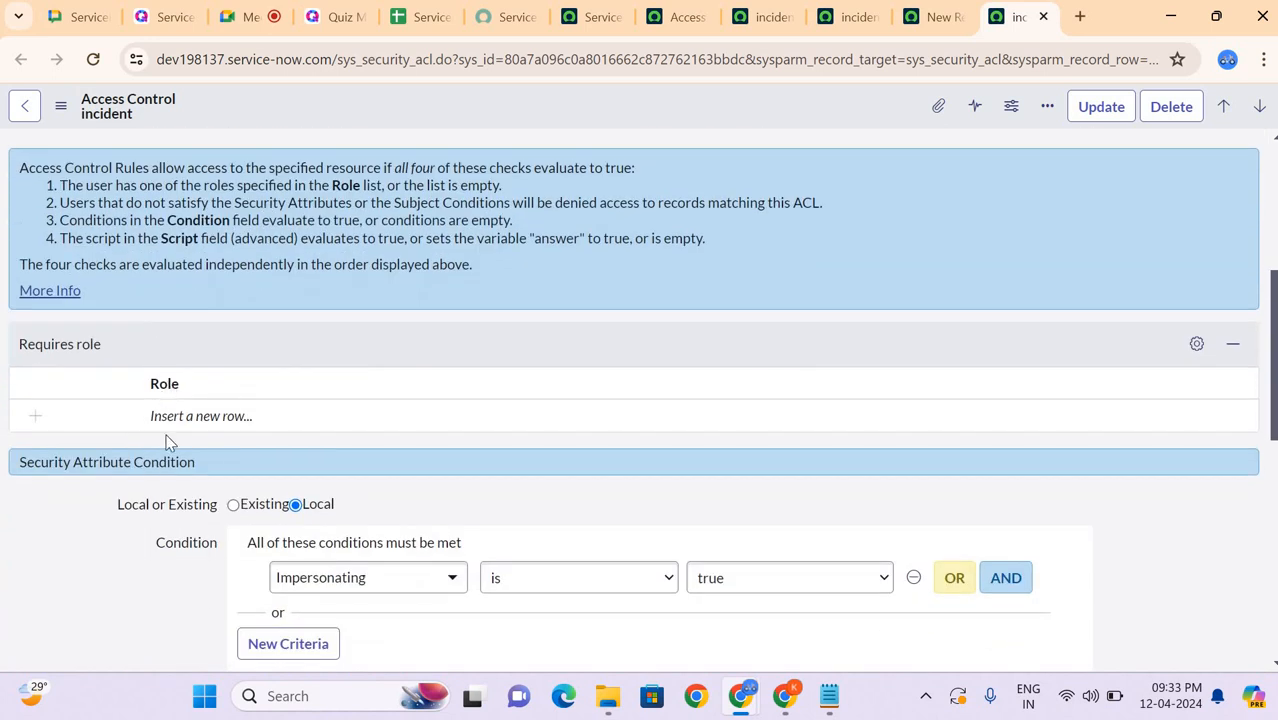
scroll(168, 437, down, 2)
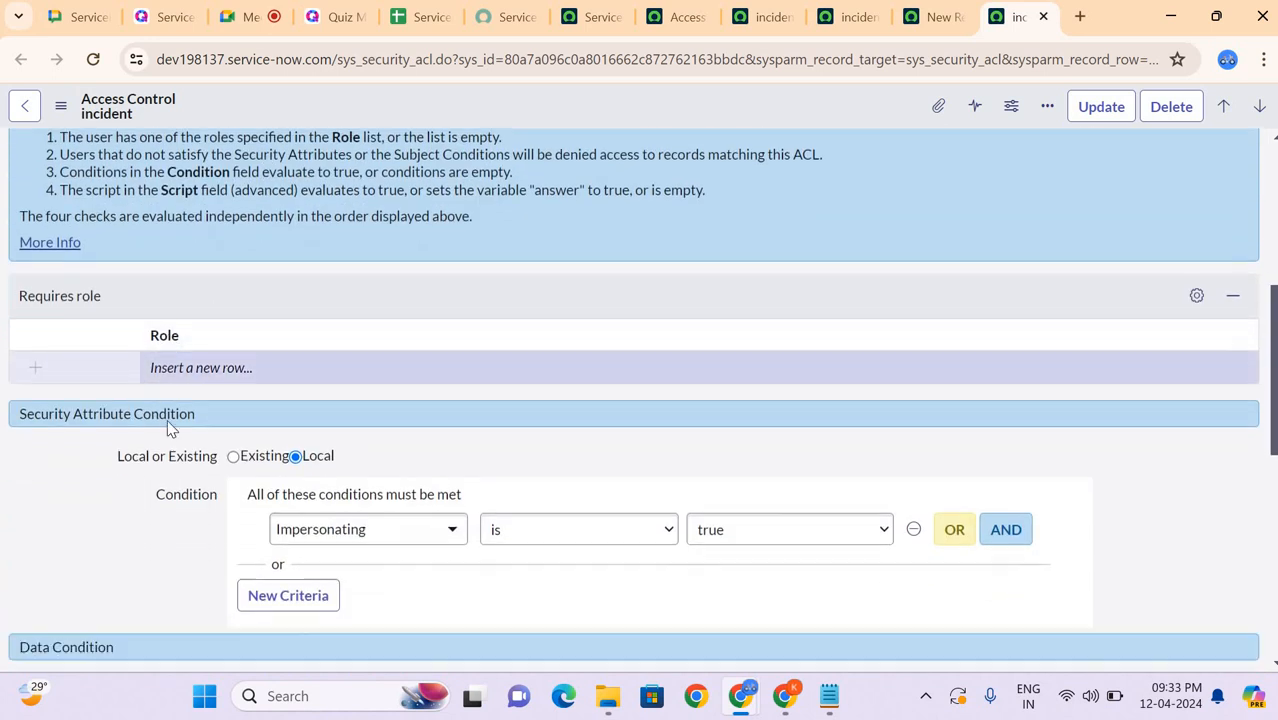
scroll(108, 437, down, 4)
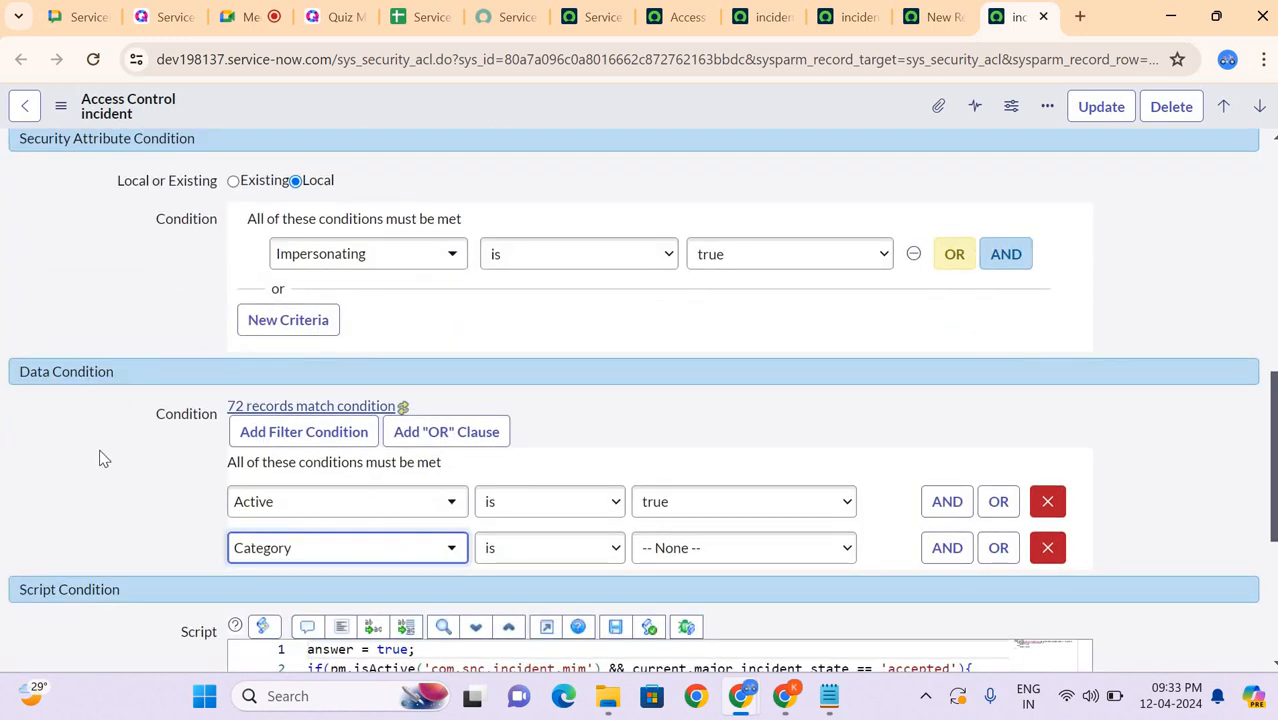
scroll(104, 458, down, 2)
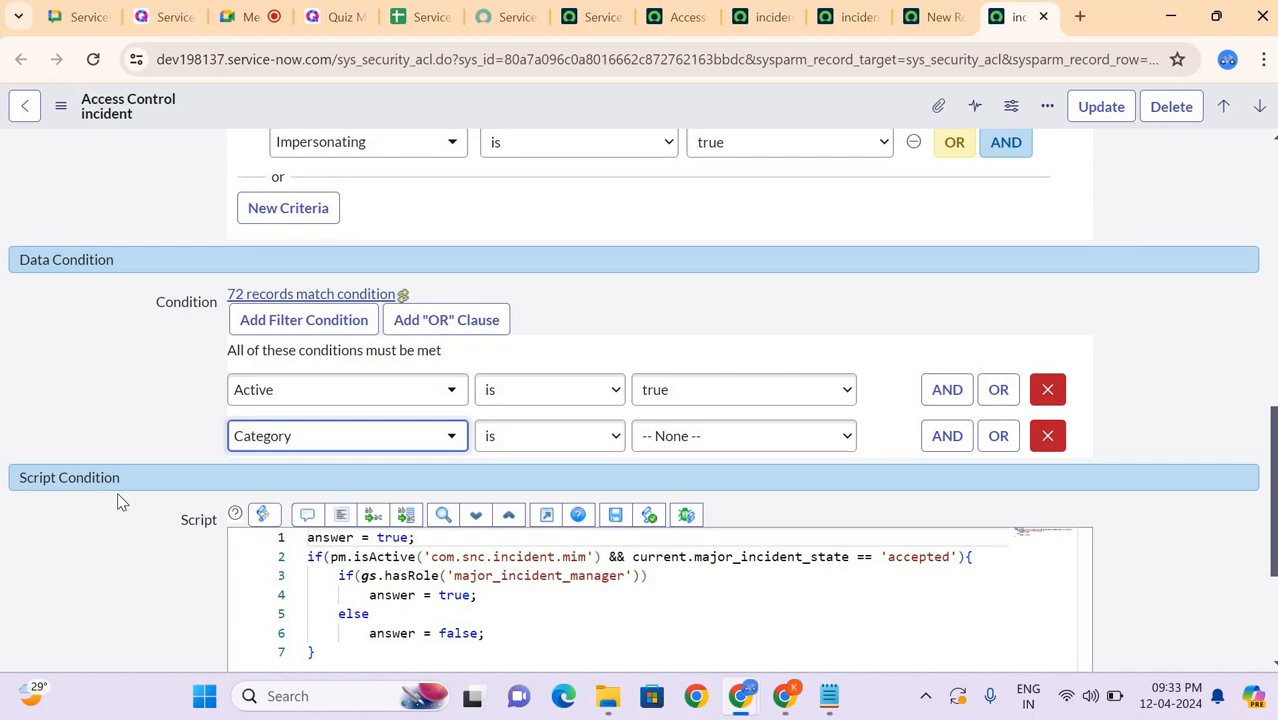
scroll(117, 501, up, 10)
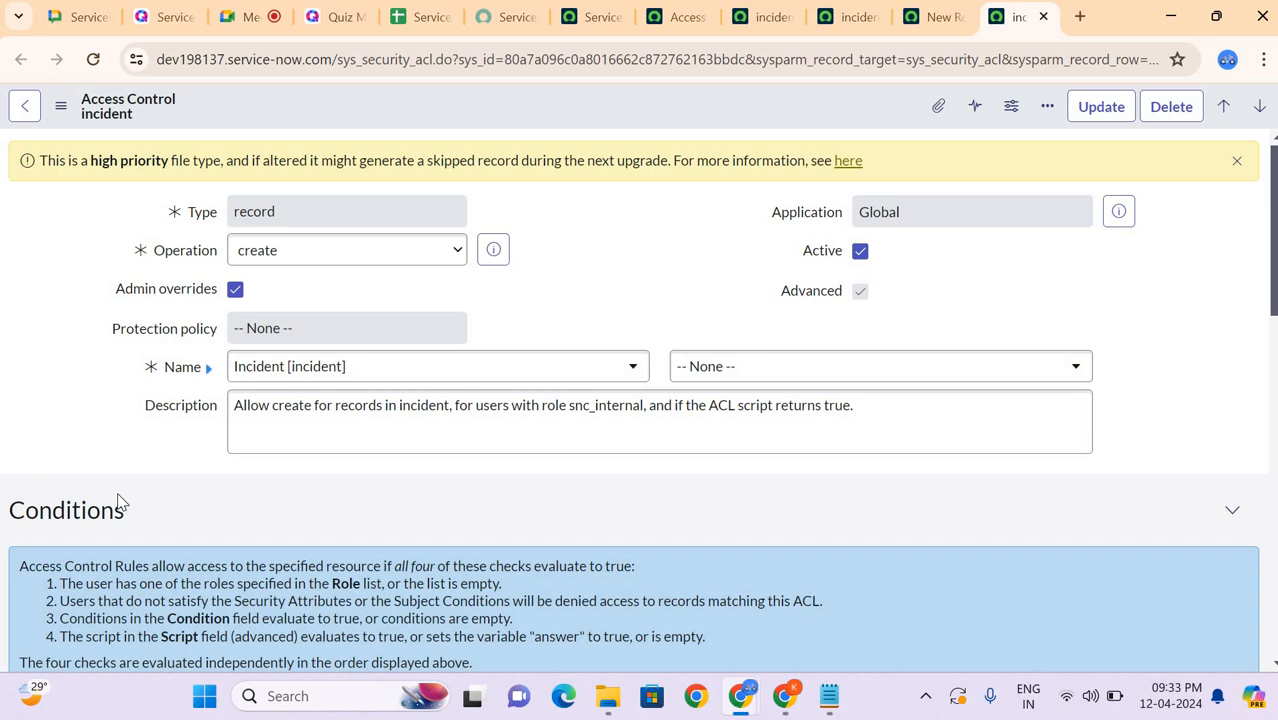
Step: Examine the create rule's explanation of the four checks against its role, security attribute, data and script condition sections
scroll(120, 500, down, 5)
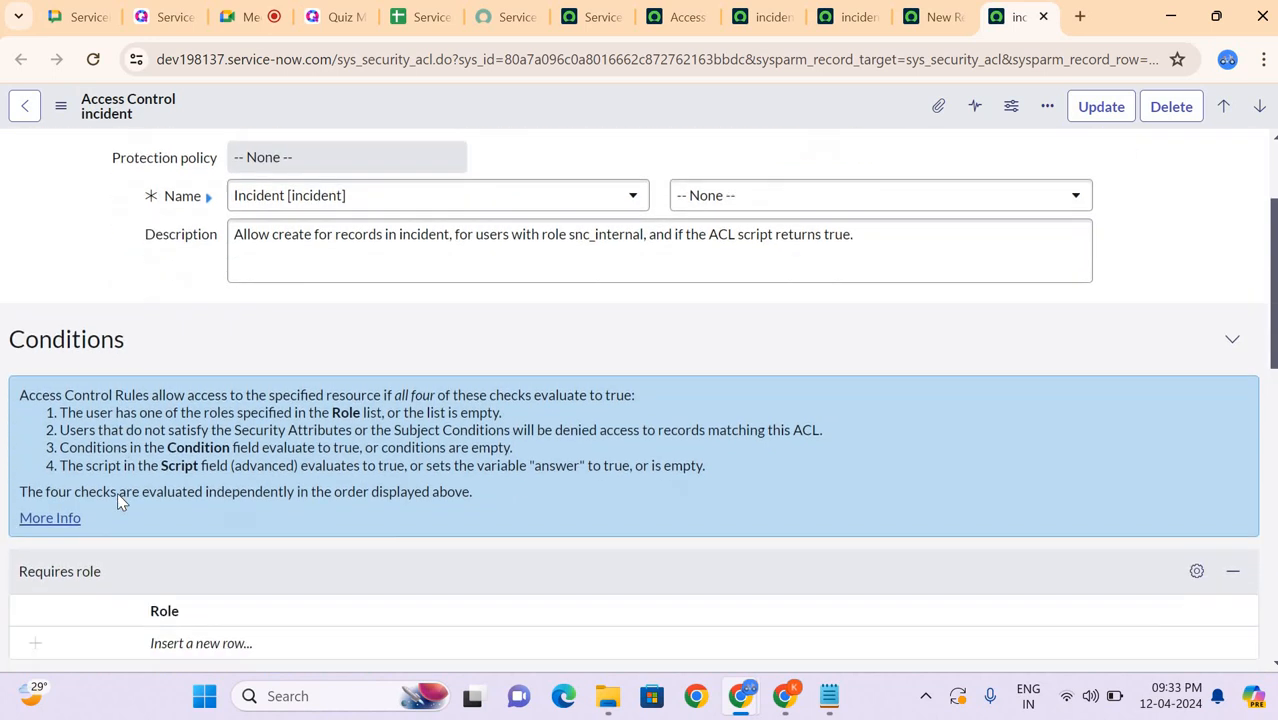
scroll(117, 500, down, 1)
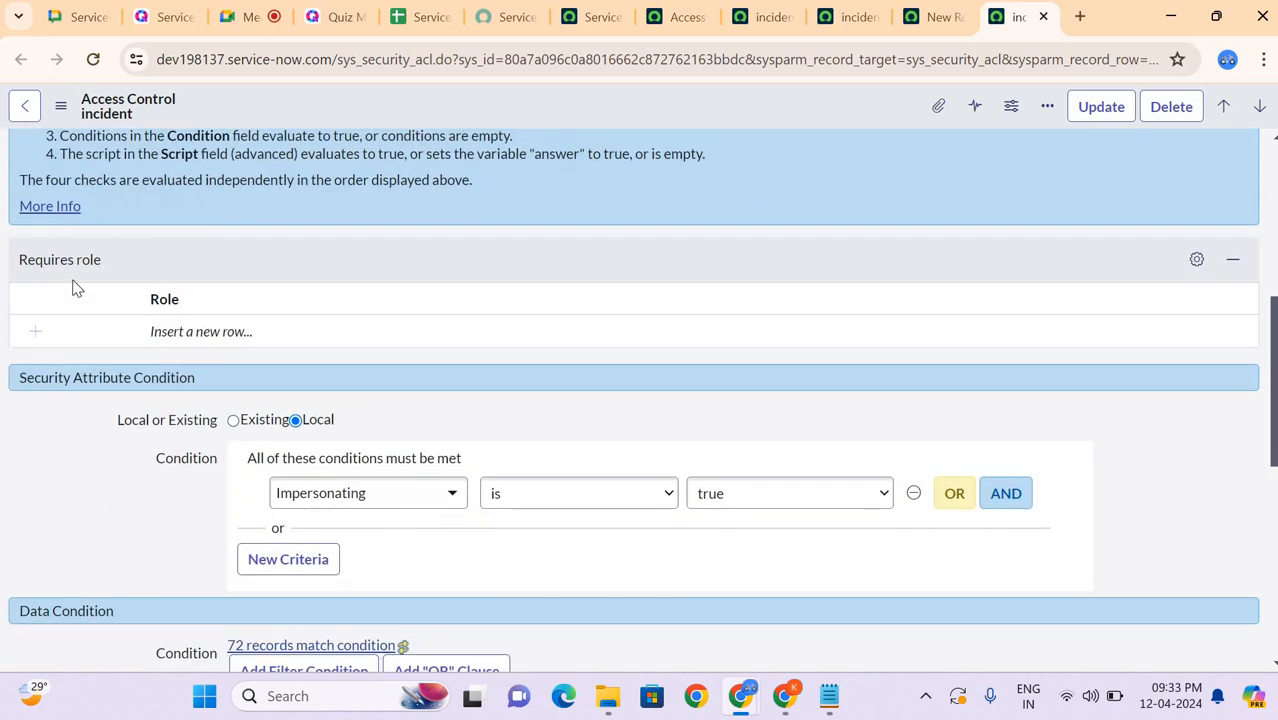
scroll(70, 426, down, 4)
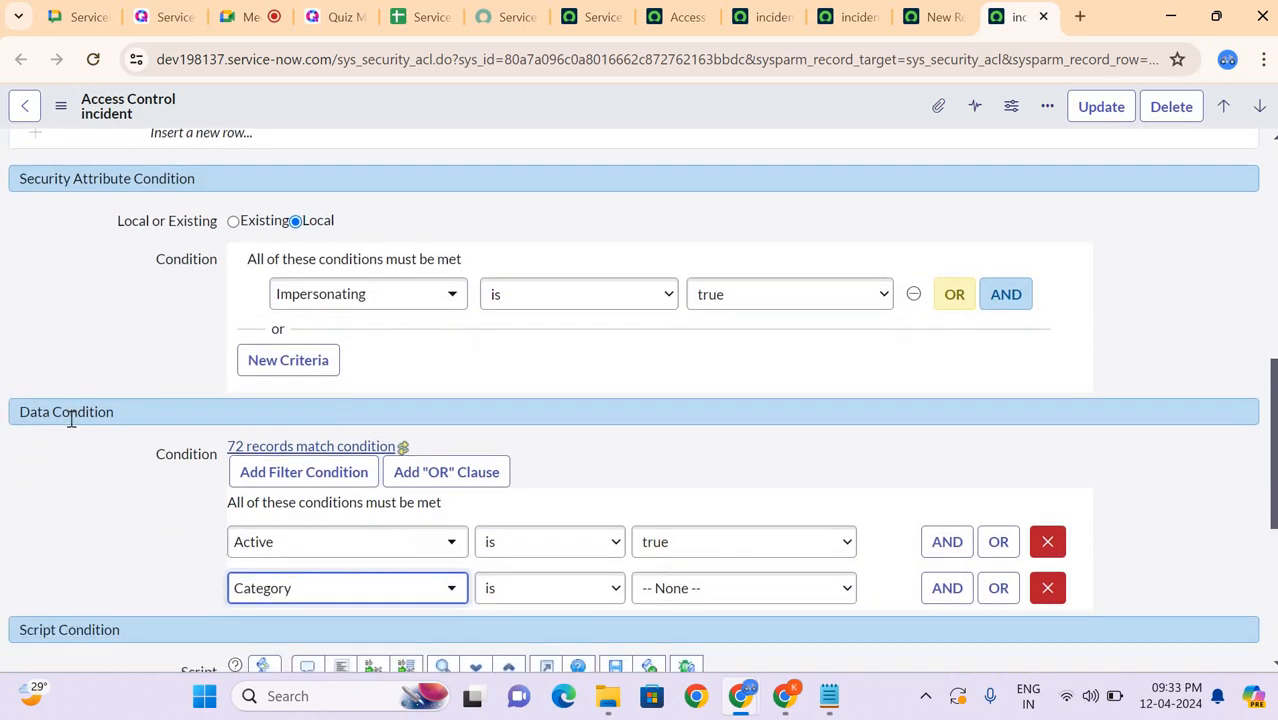
scroll(71, 419, down, 1)
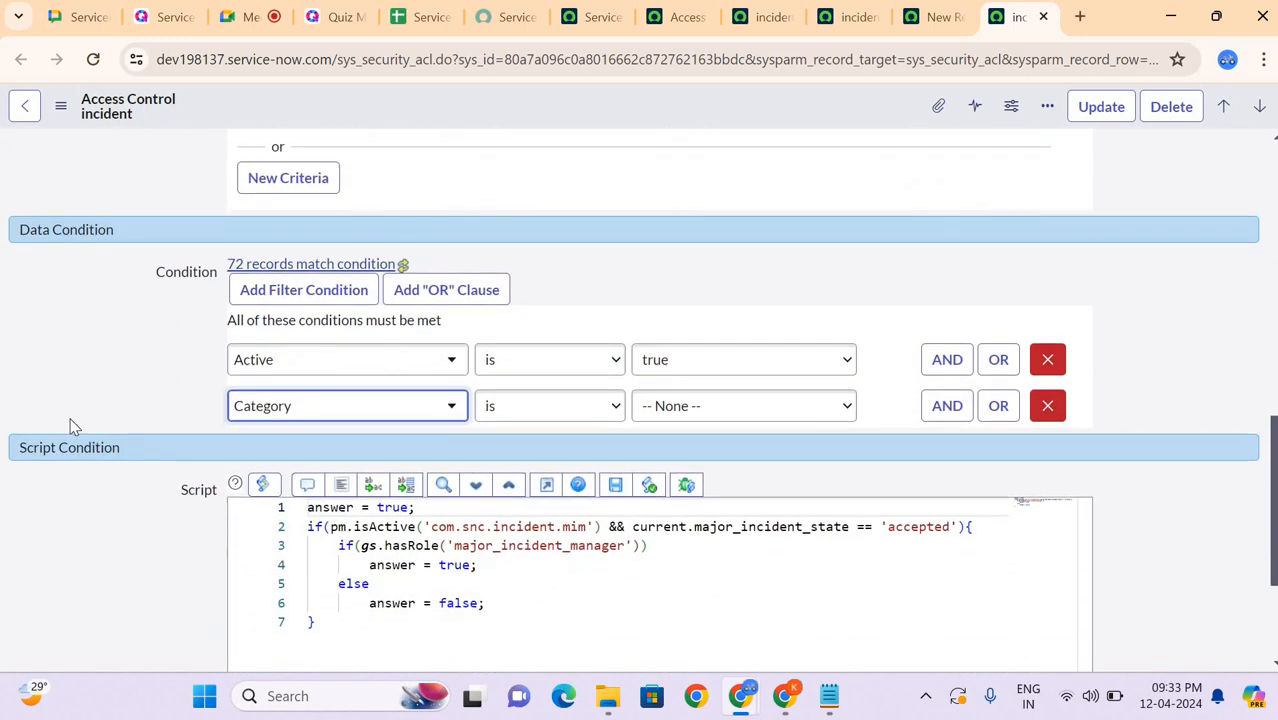
scroll(70, 427, up, 10)
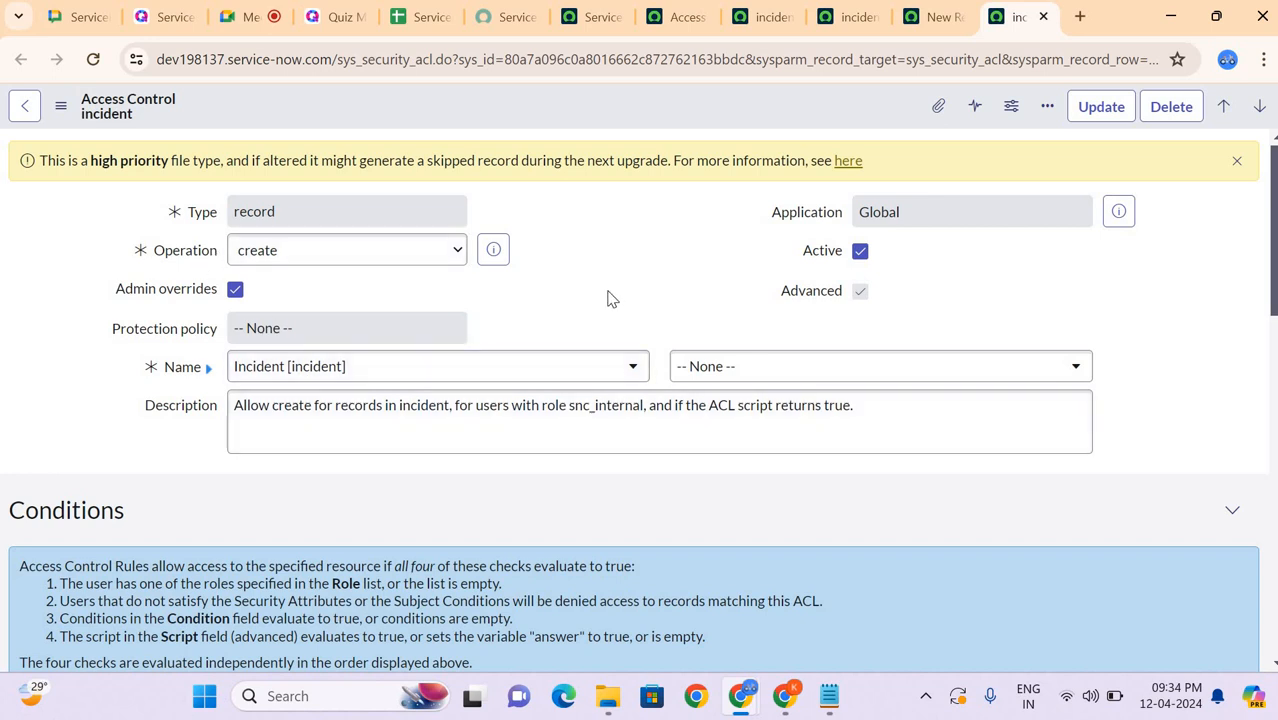
Step: Close the open access control records, discarding the unsaved changes, and return to the filtered Access Controls list
click(1045, 18)
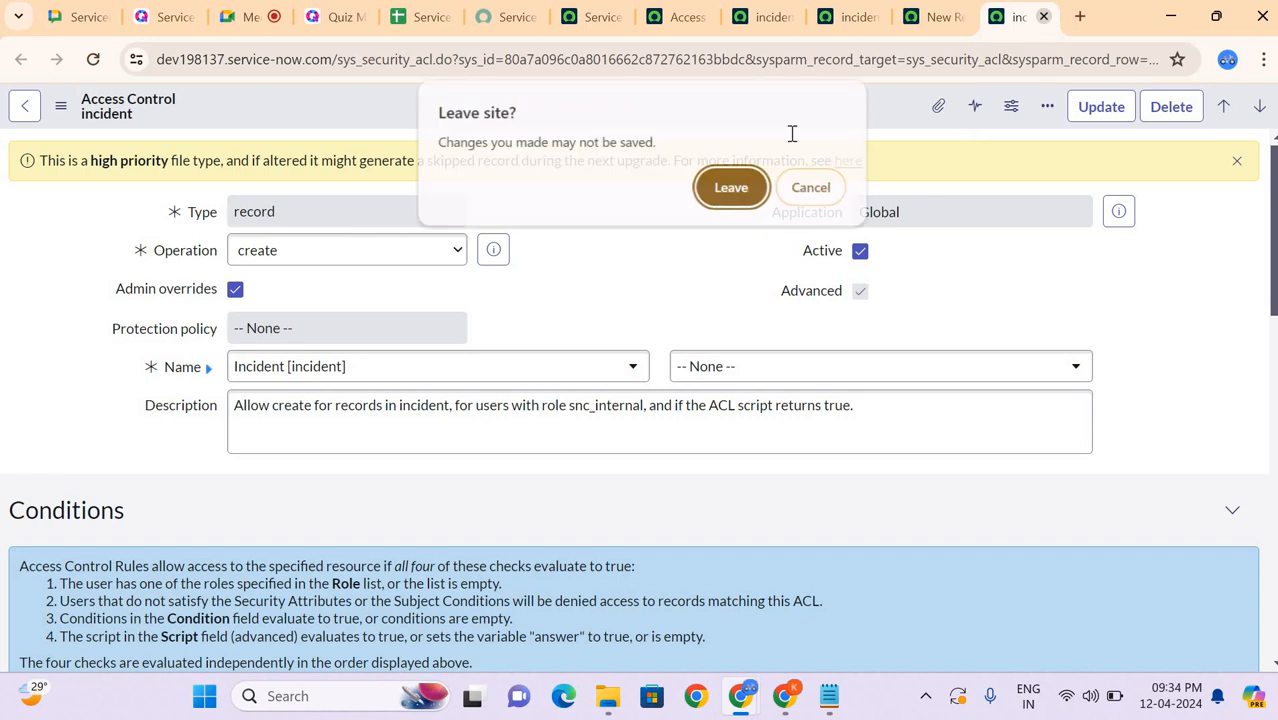
click(731, 189)
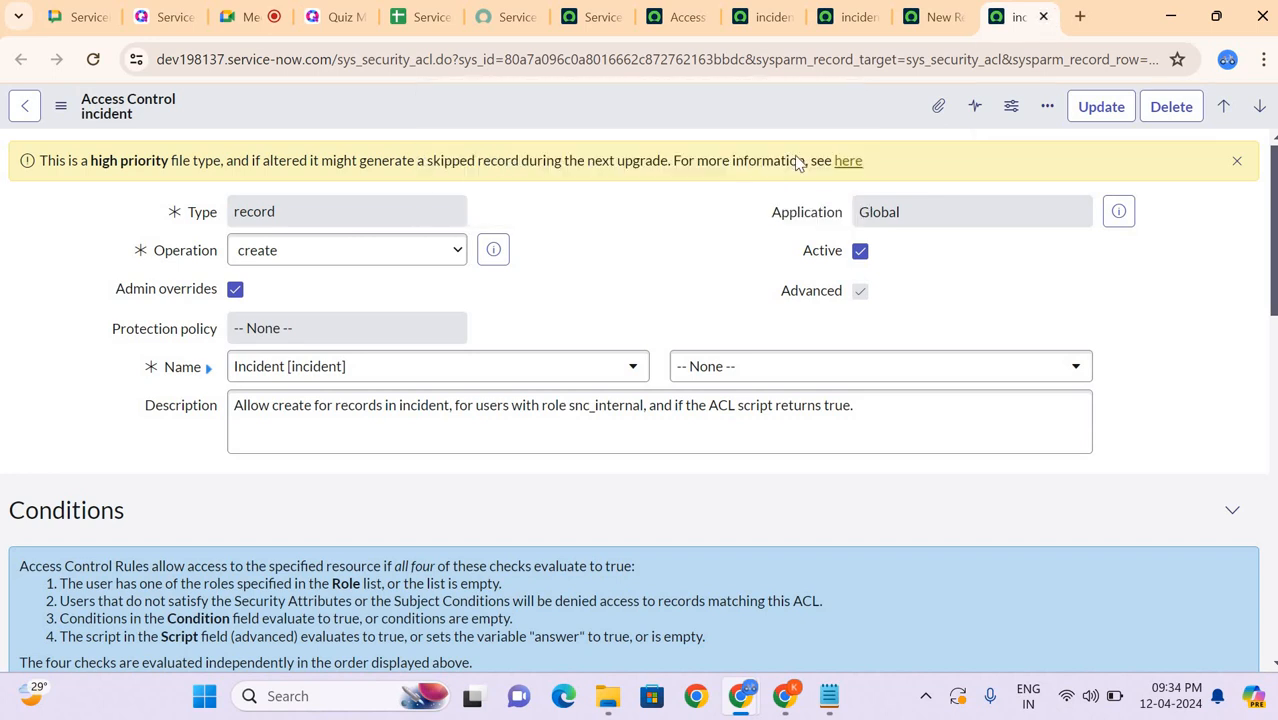
click(1043, 18)
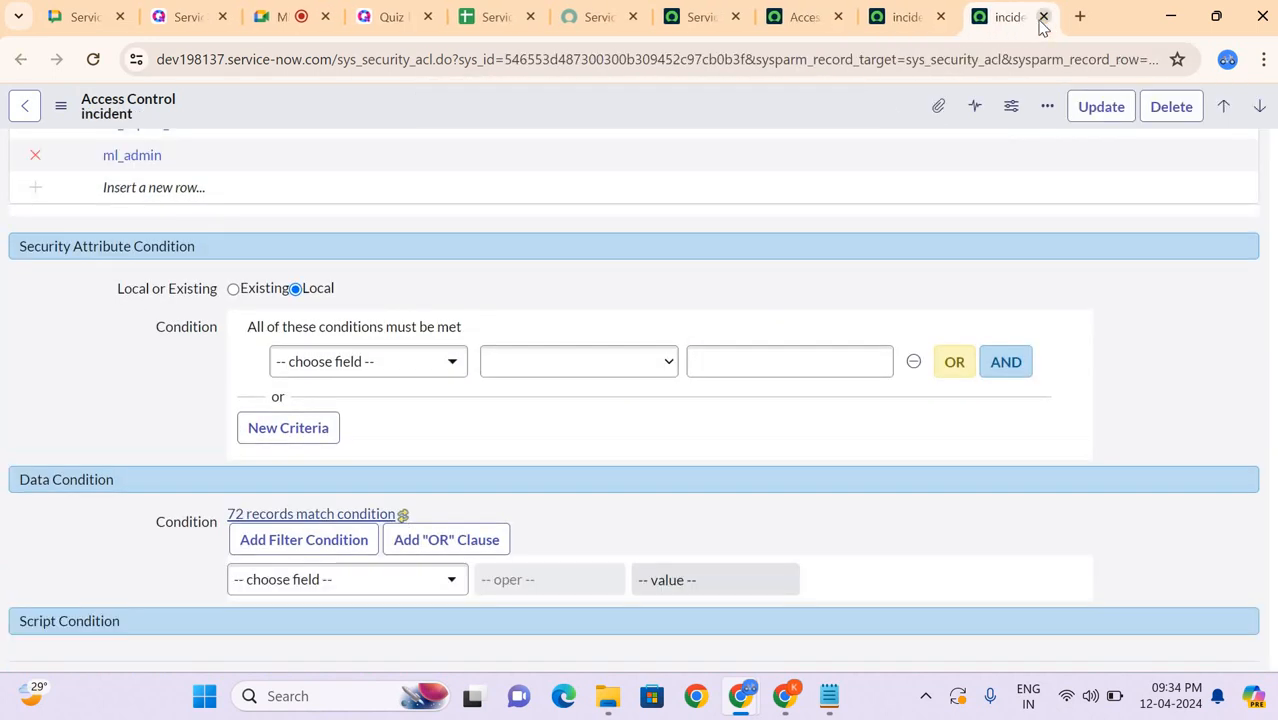
click(1043, 18)
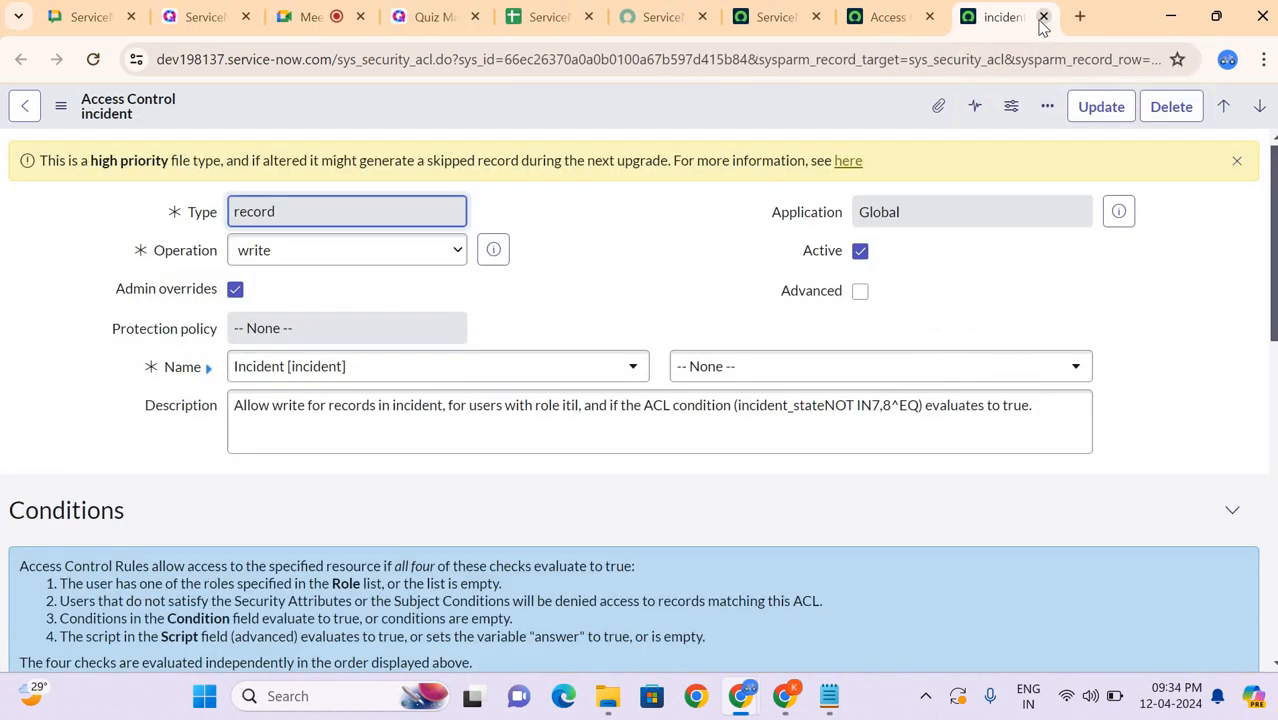
click(1043, 18)
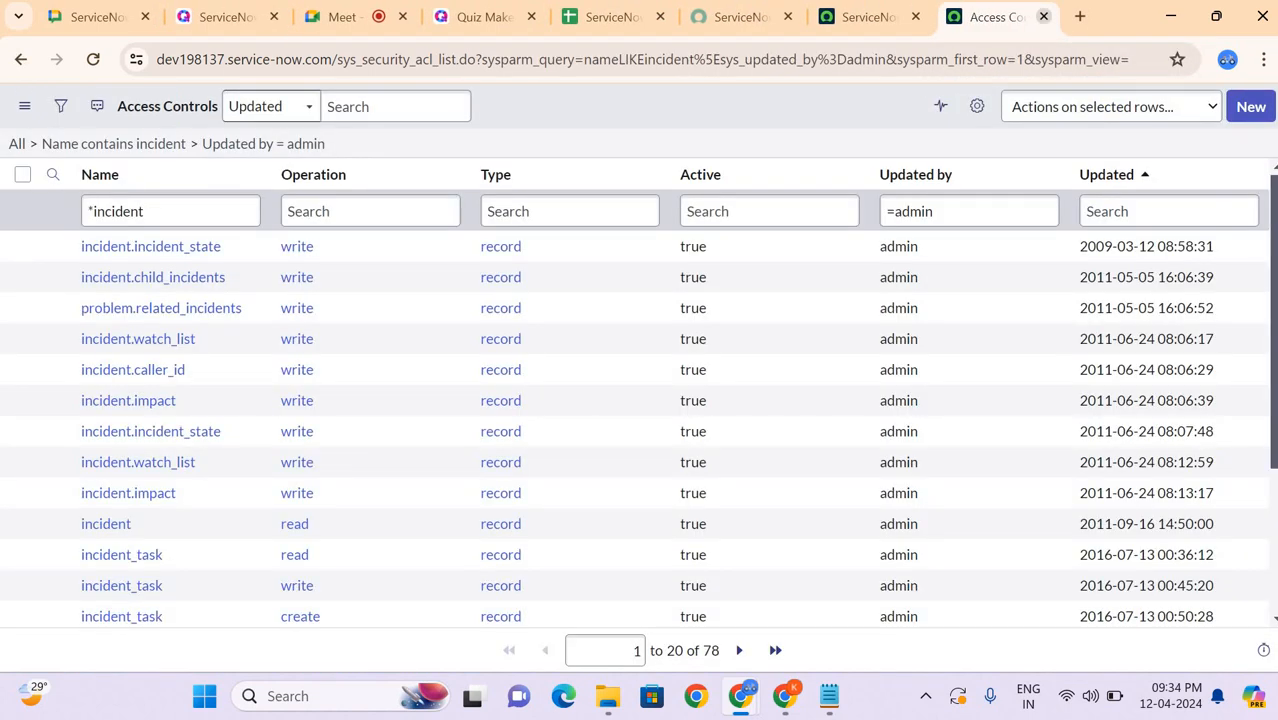
Step: Open a blank browser page, switch to the Google Meet call and mute the presenter's microphone
click(389, 30)
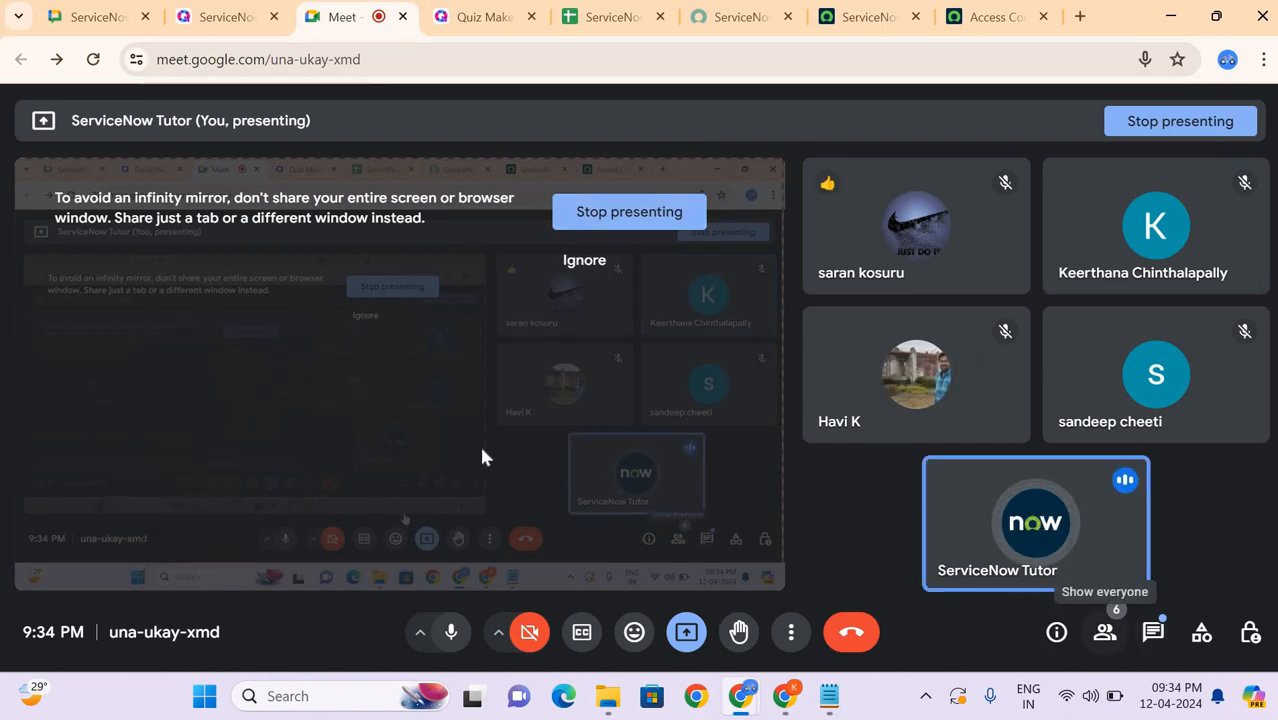
click(1078, 18)
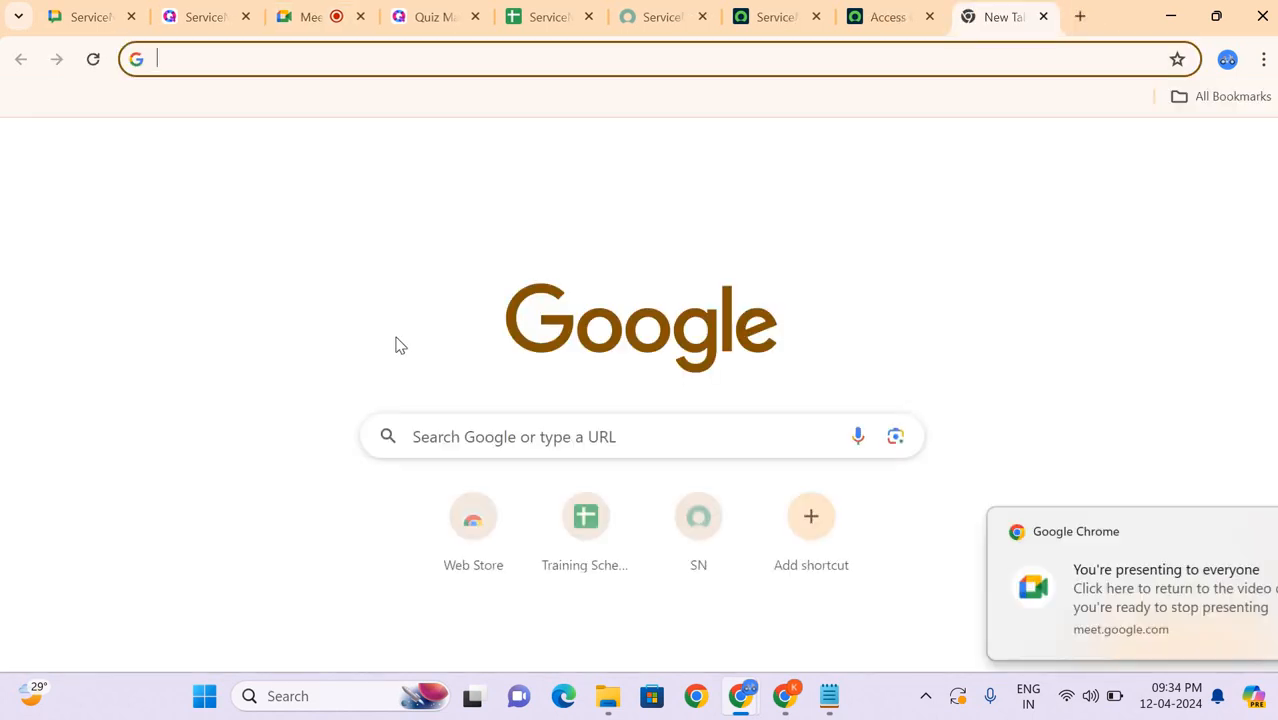
click(290, 26)
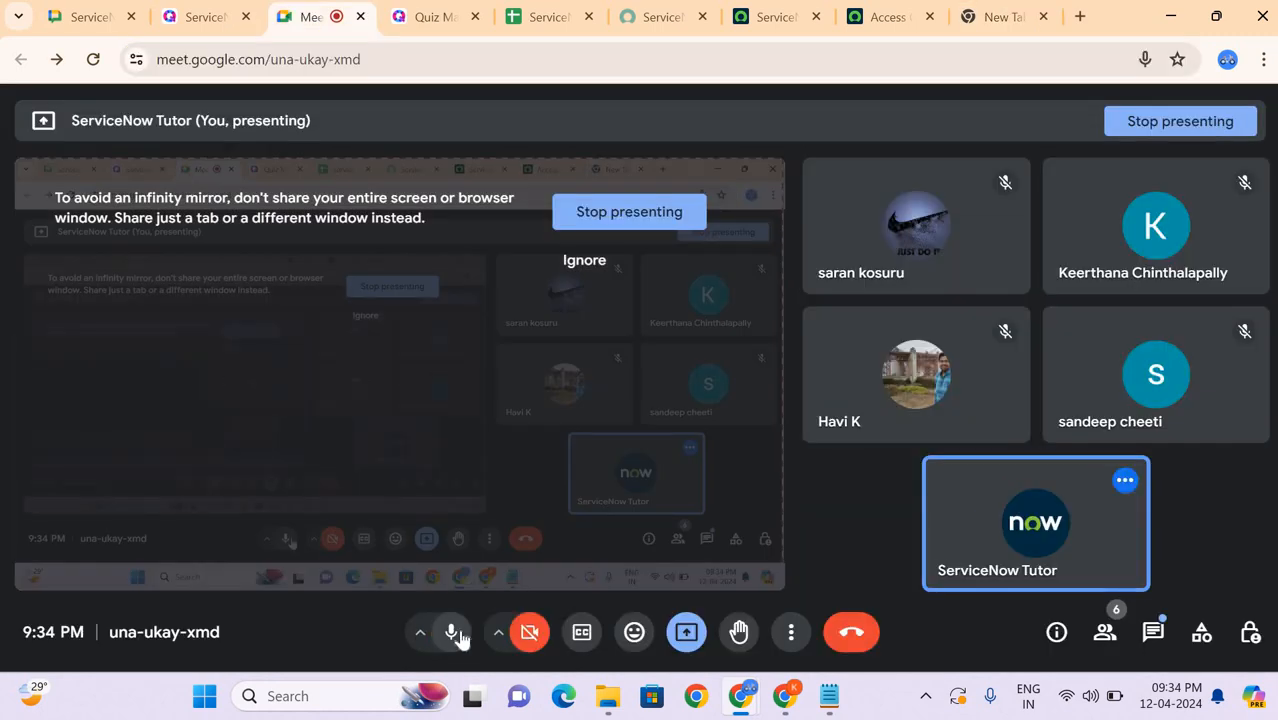
click(455, 634)
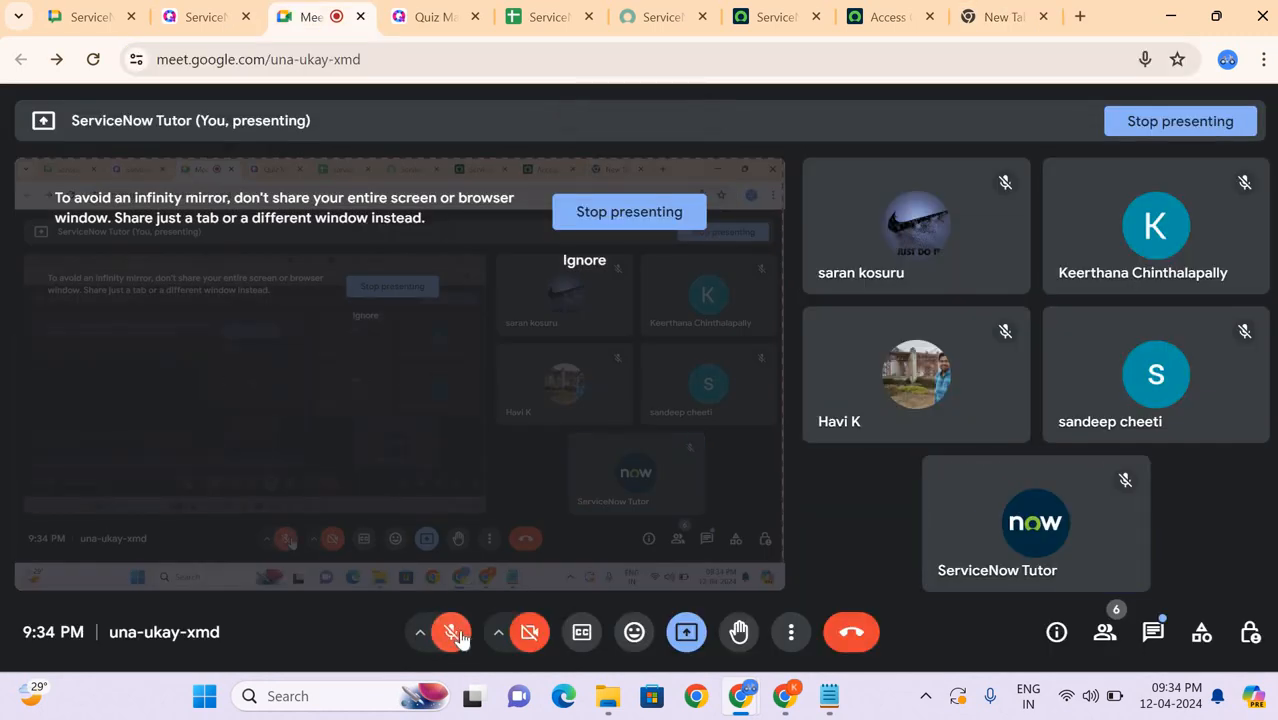